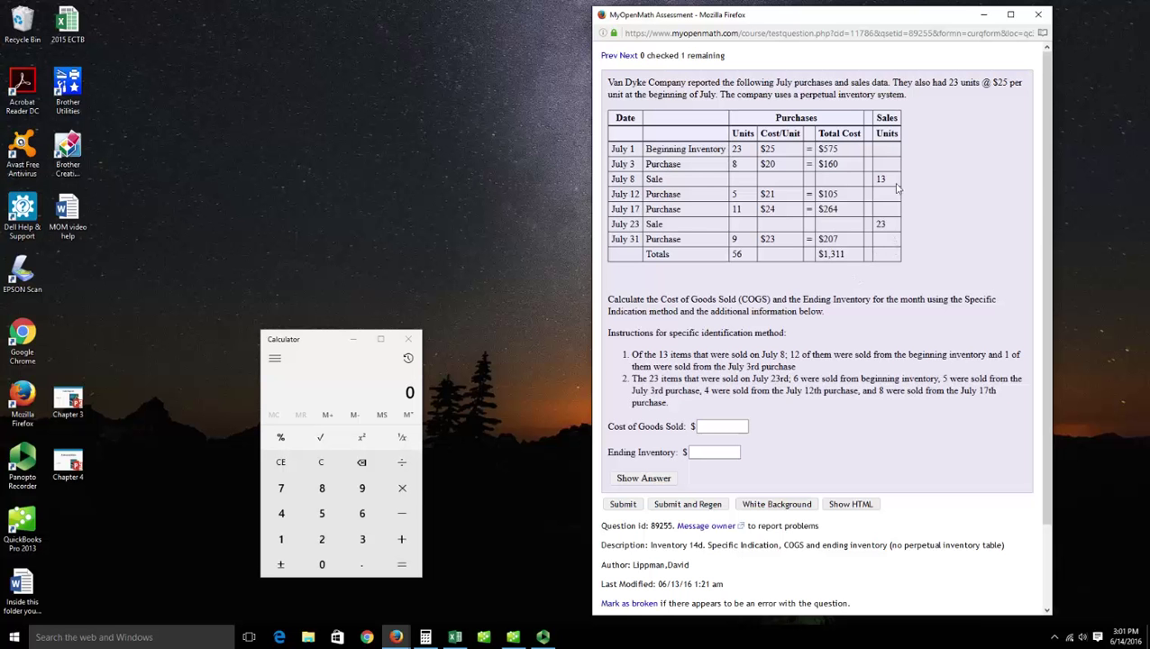
Switch to the Excel workbook and examine the January transactions, specific identification instructions and answer tables on the Spec ID sheet.
{"action": "left_click", "coordinate": [728, 434]}
{"action": "left_click", "coordinate": [457, 638]}
{"action": "scroll", "coordinate": [567, 540], "scroll_direction": "up", "scroll_amount": 3}
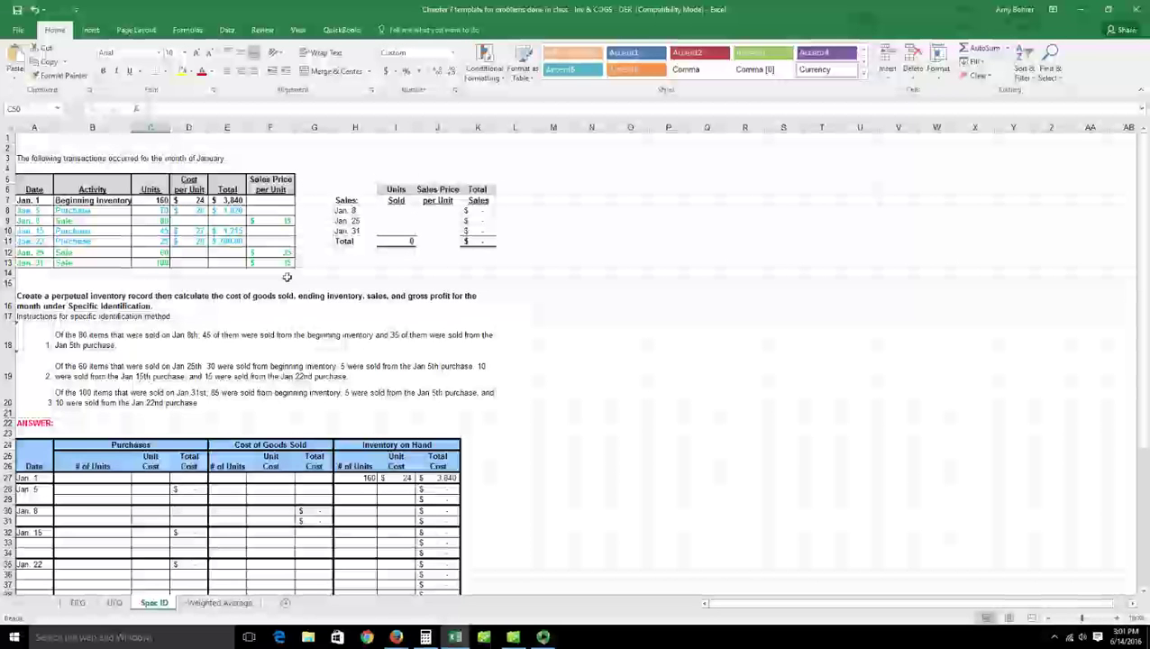
{"action": "scroll", "coordinate": [293, 483], "scroll_direction": "down", "scroll_amount": 7}
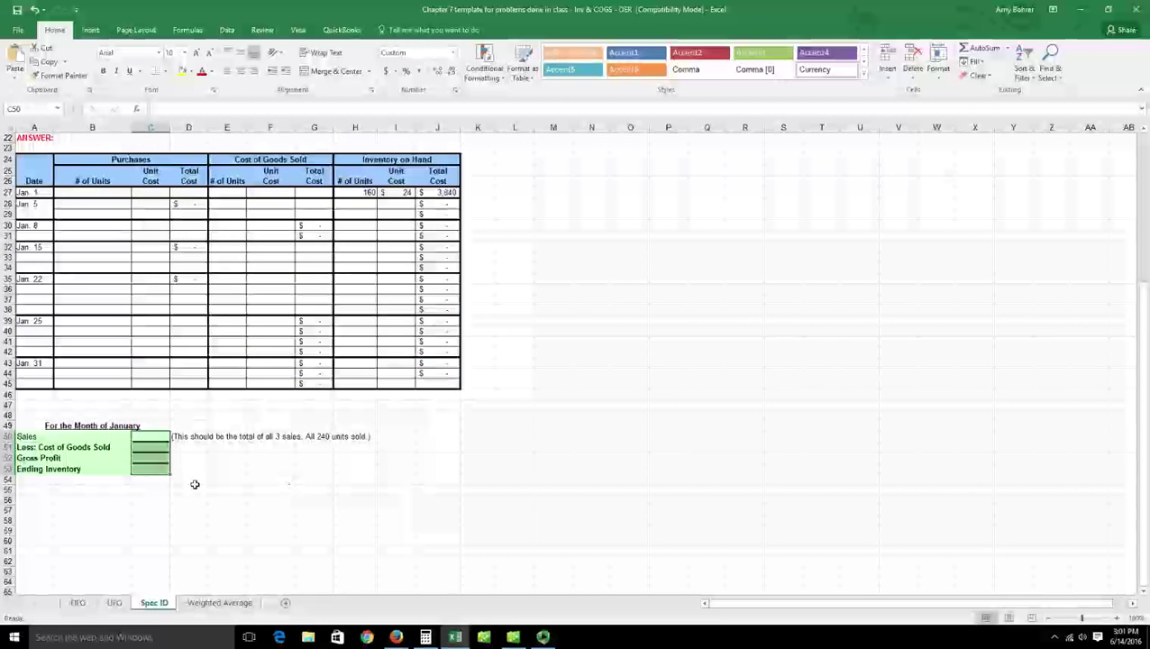
{"action": "scroll", "coordinate": [194, 484], "scroll_direction": "up", "scroll_amount": 1}
{"action": "scroll", "coordinate": [194, 484], "scroll_direction": "up", "scroll_amount": 6}
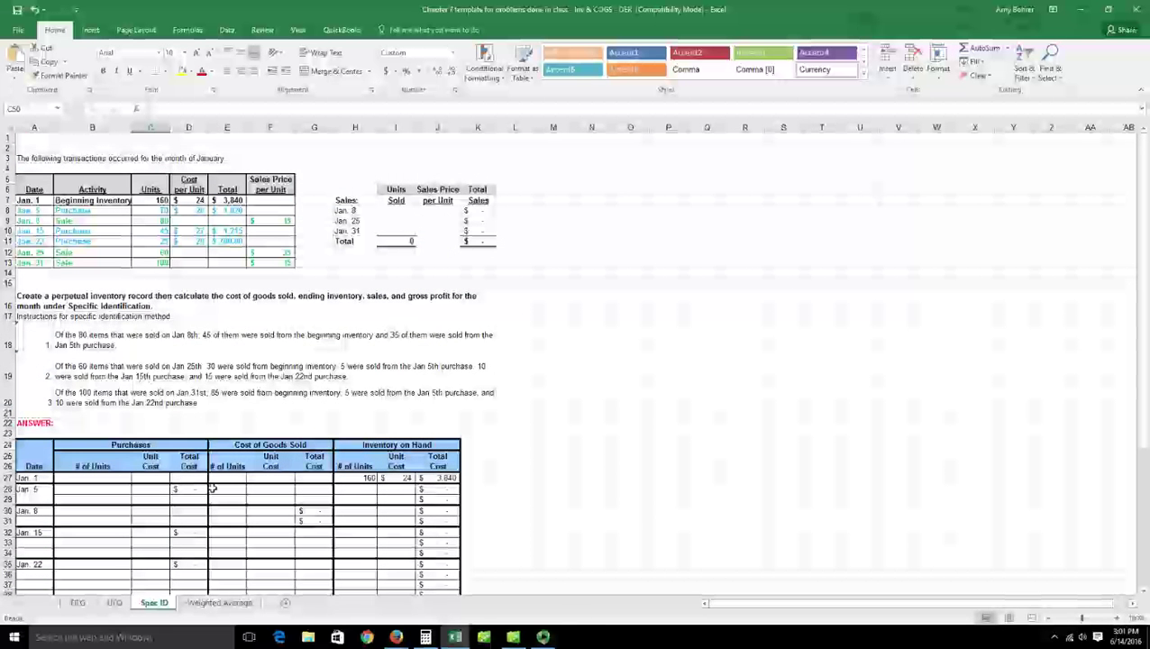
{"action": "mouse_move", "coordinate": [546, 638]}
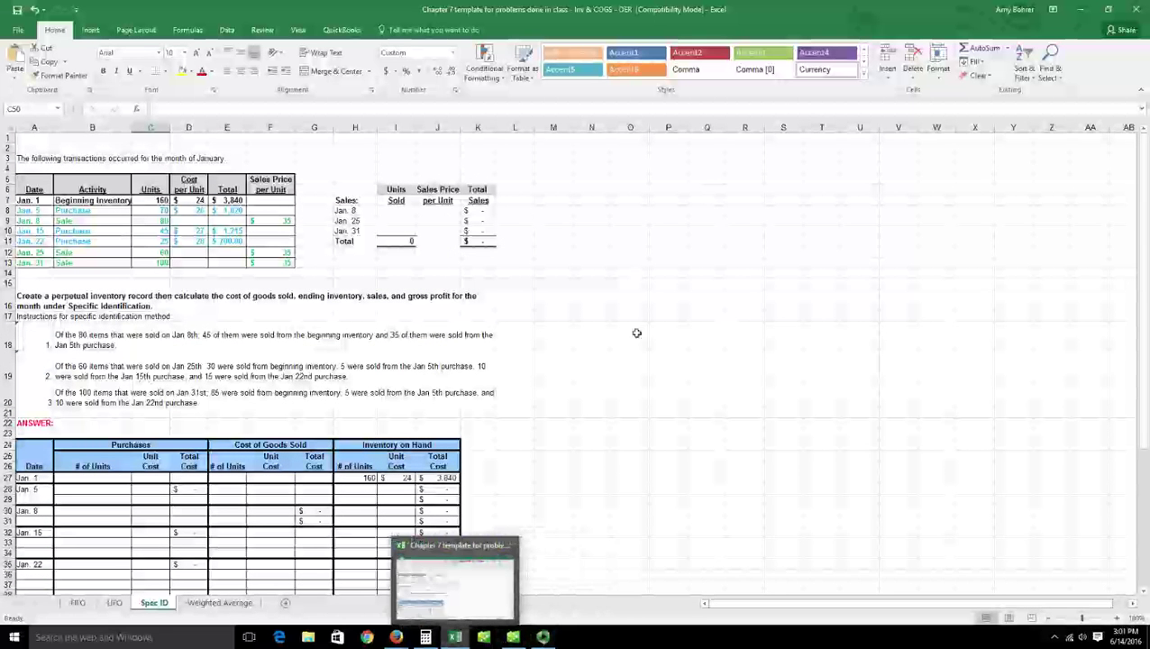
{"action": "left_click", "coordinate": [647, 424]}
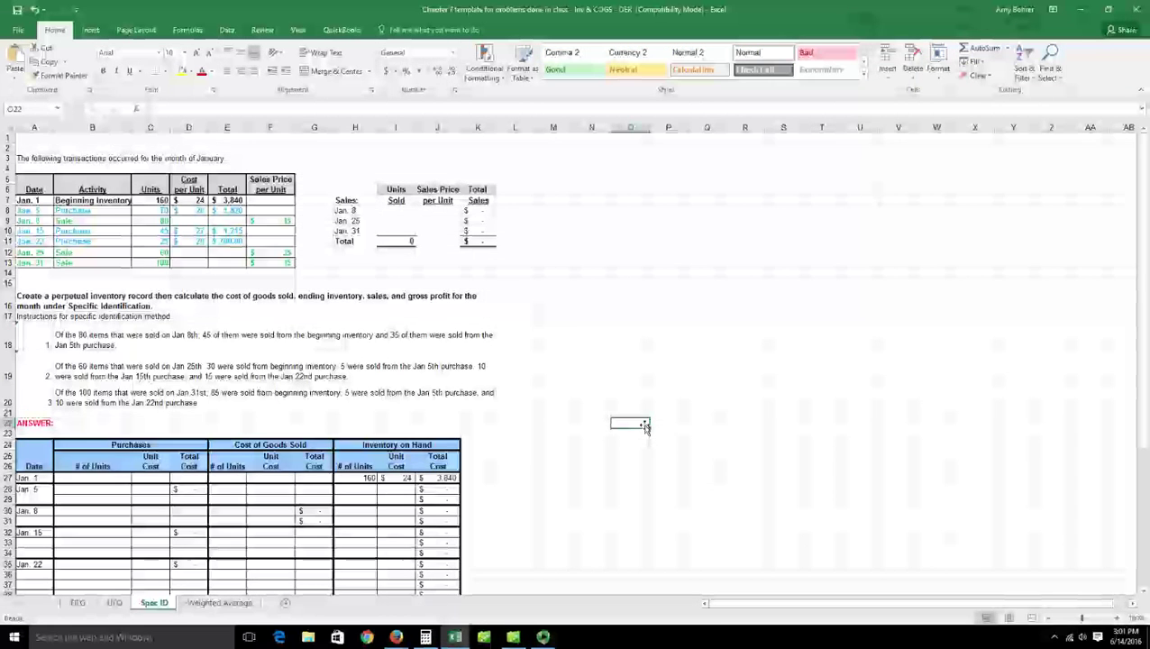
{"action": "scroll", "coordinate": [645, 428], "scroll_direction": "down", "scroll_amount": 1}
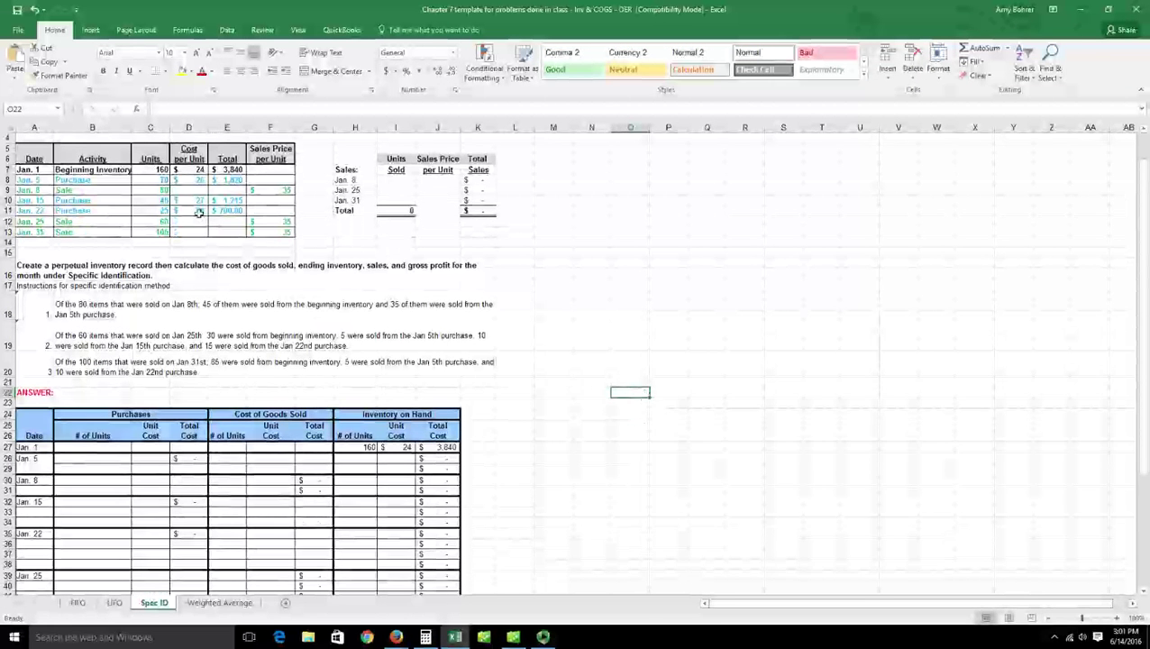
Fill the Jan. 1 Inventory on Hand cells (units, unit cost and total cost) with yellow.
{"action": "left_click_drag", "start_coordinate": [359, 447], "coordinate": [443, 448]}
{"action": "left_click", "coordinate": [184, 72]}
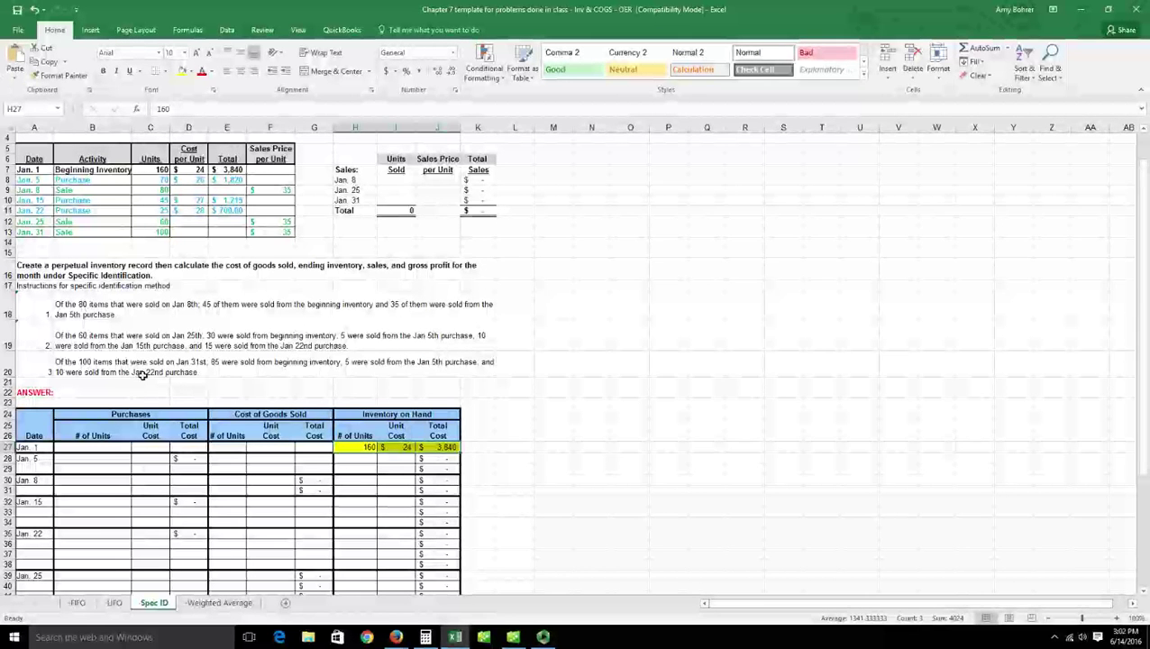
{"action": "left_click", "coordinate": [377, 450]}
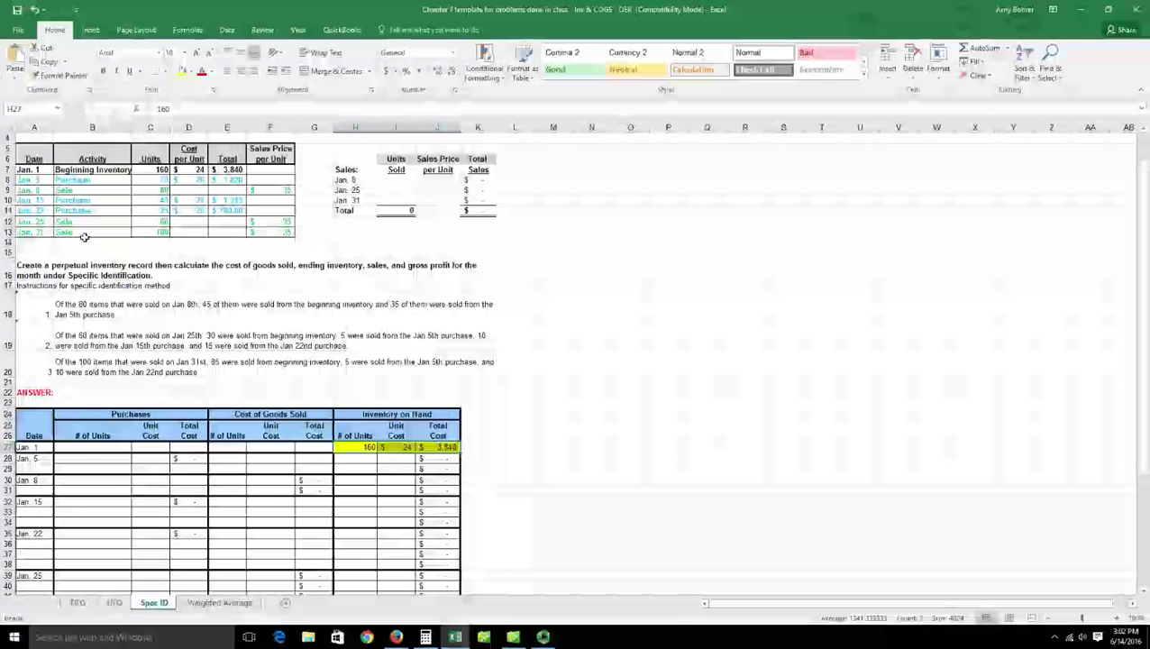
Record the Jan. 5 purchase in the perpetual inventory record as 70 units at a unit cost of $26.
{"action": "left_click", "coordinate": [99, 463]}
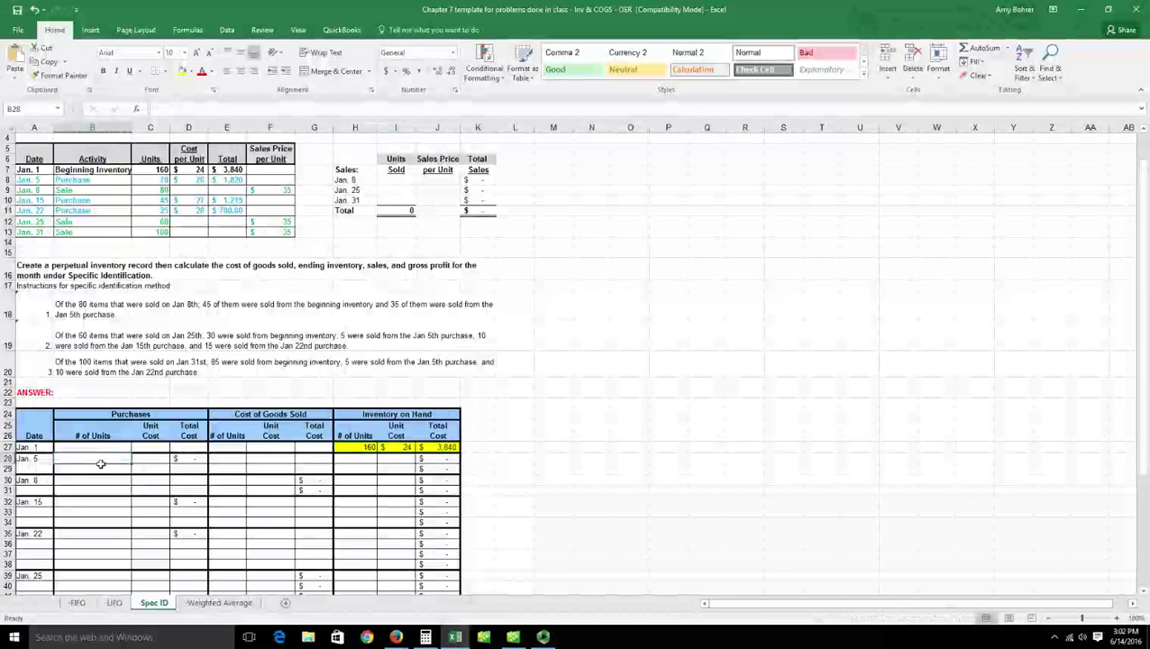
{"action": "type", "text": "70"}
{"action": "key", "text": "Tab"}
{"action": "type", "text": "26"}
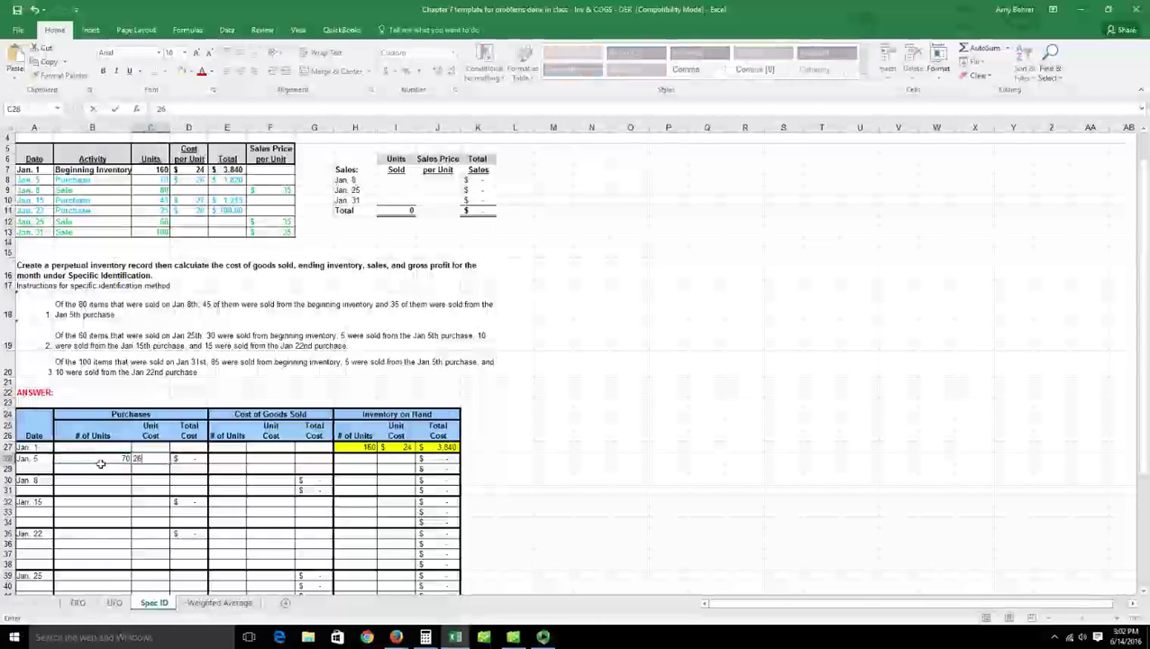
{"action": "key", "text": "Tab"}
{"action": "key", "text": "Tab"}
Carry the beginning inventory of 160 units at $24 into the first Jan. 5 Inventory on Hand row.
{"action": "left_click", "coordinate": [347, 459]}
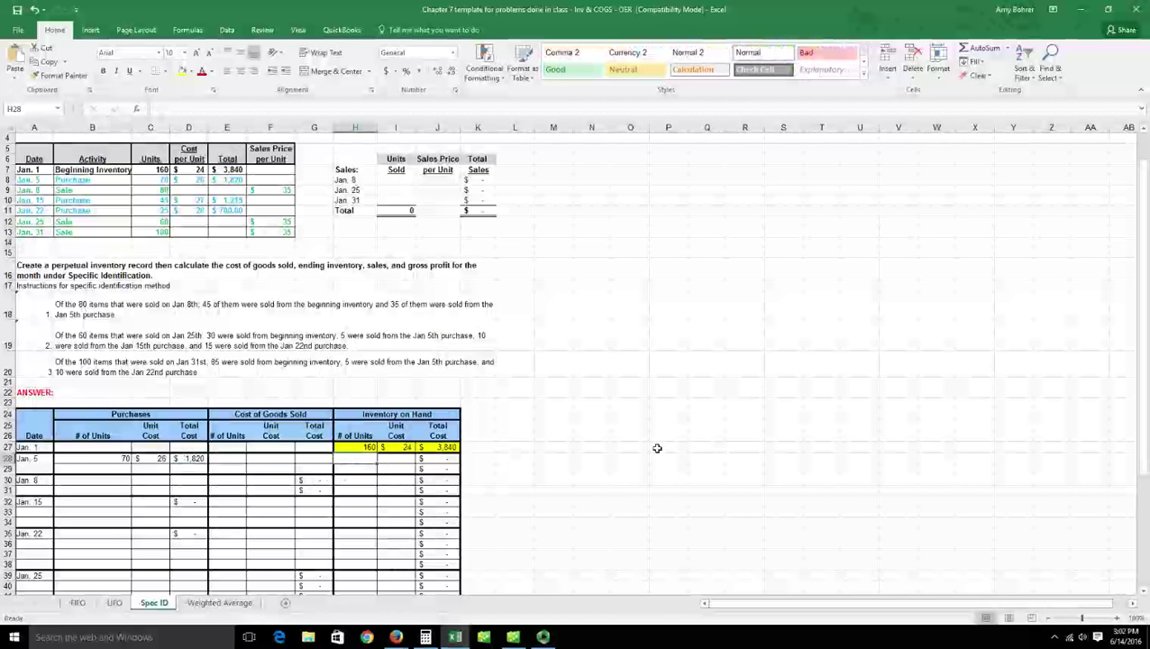
{"action": "type", "text": "160"}
{"action": "key", "text": "Tab"}
{"action": "type", "text": "24"}
{"action": "key", "text": "Tab"}
{"action": "type", "text": "=h28*i28"}
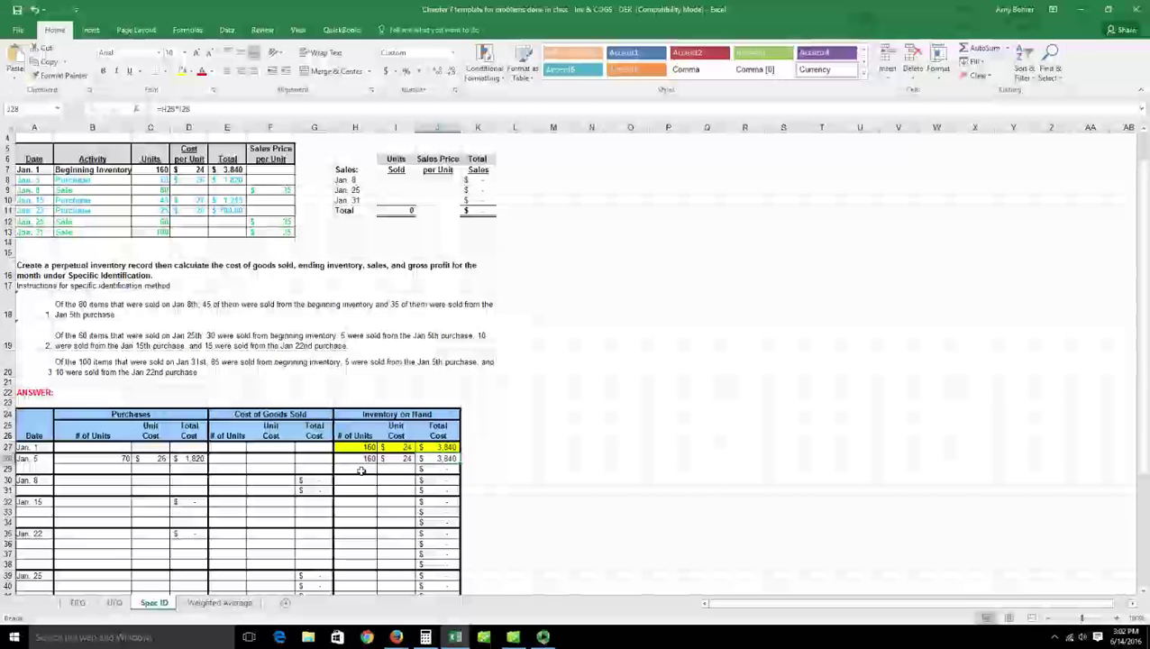
{"action": "key", "text": "Return"}
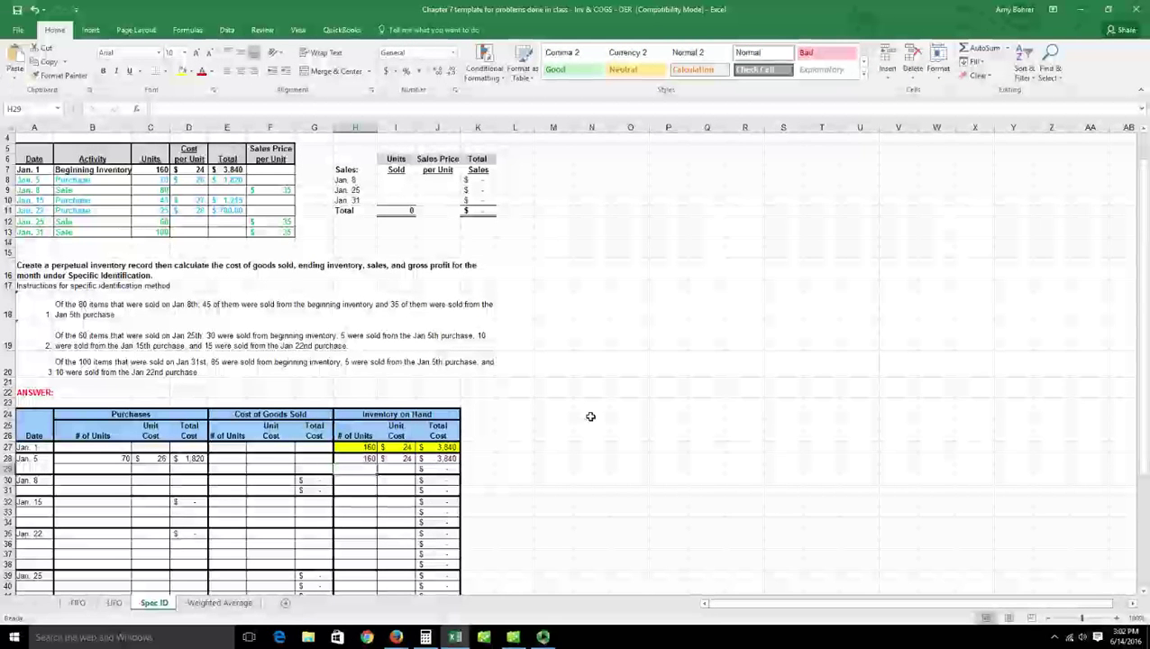
Add the purchased layer of 70 units at $26 to the second Jan. 5 Inventory on Hand row.
{"action": "type", "text": "70"}
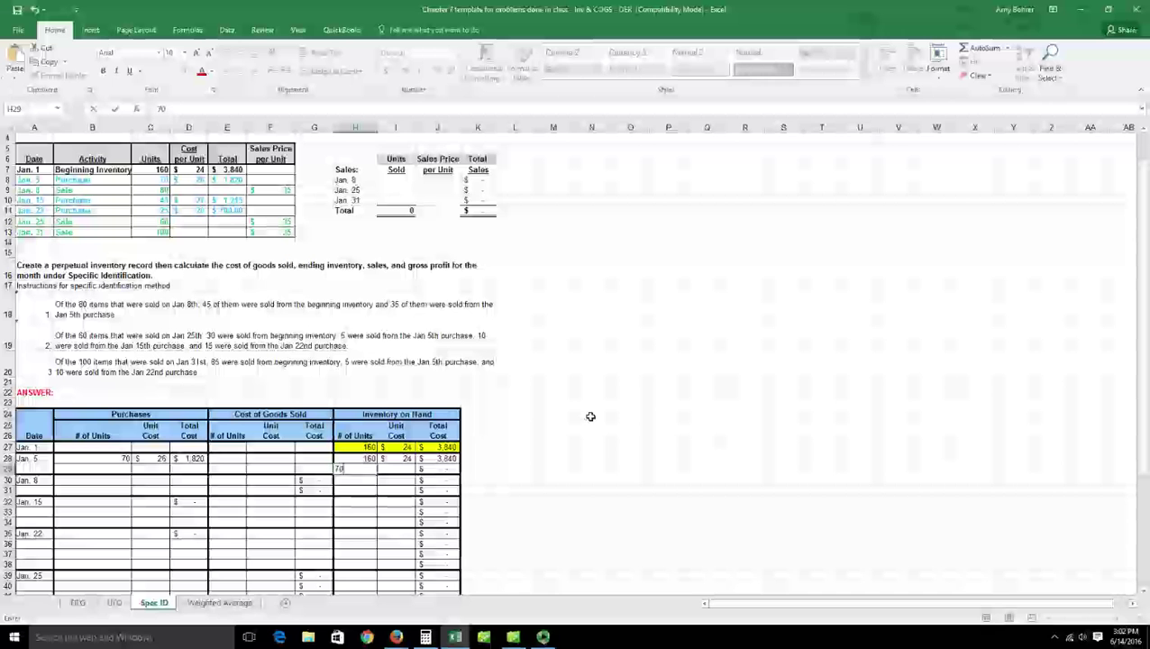
{"action": "key", "text": "Tab"}
{"action": "type", "text": "26"}
{"action": "key", "text": "Return"}
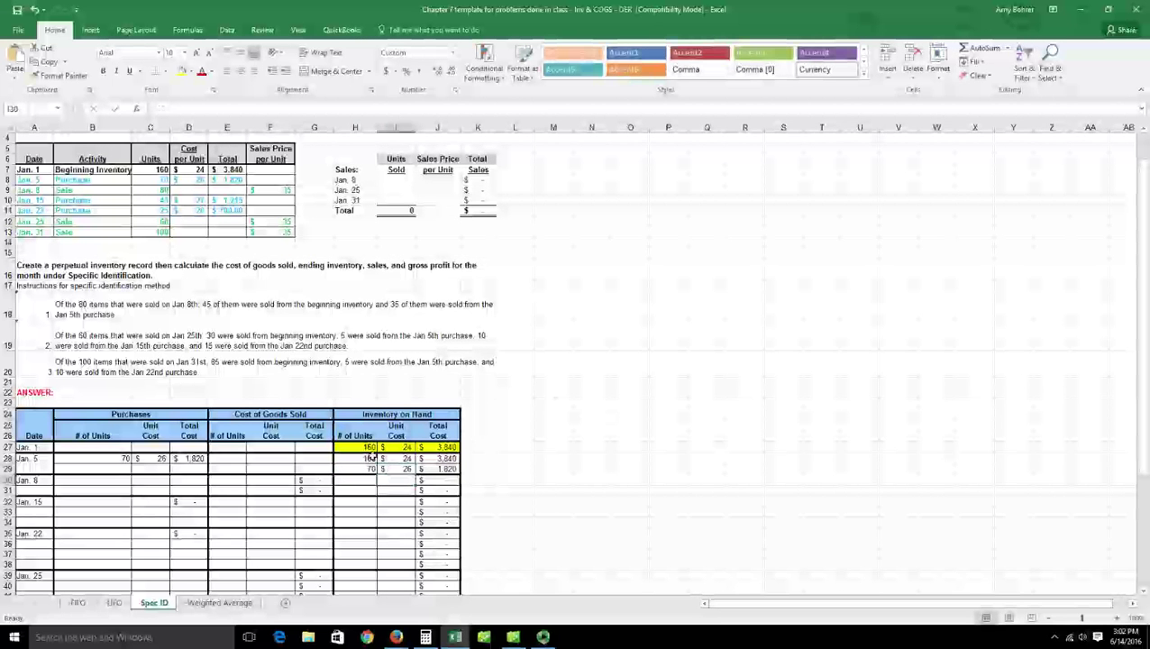
Fill both Jan. 5 Inventory on Hand rows with a light red shade.
{"action": "left_click_drag", "start_coordinate": [368, 461], "coordinate": [441, 469]}
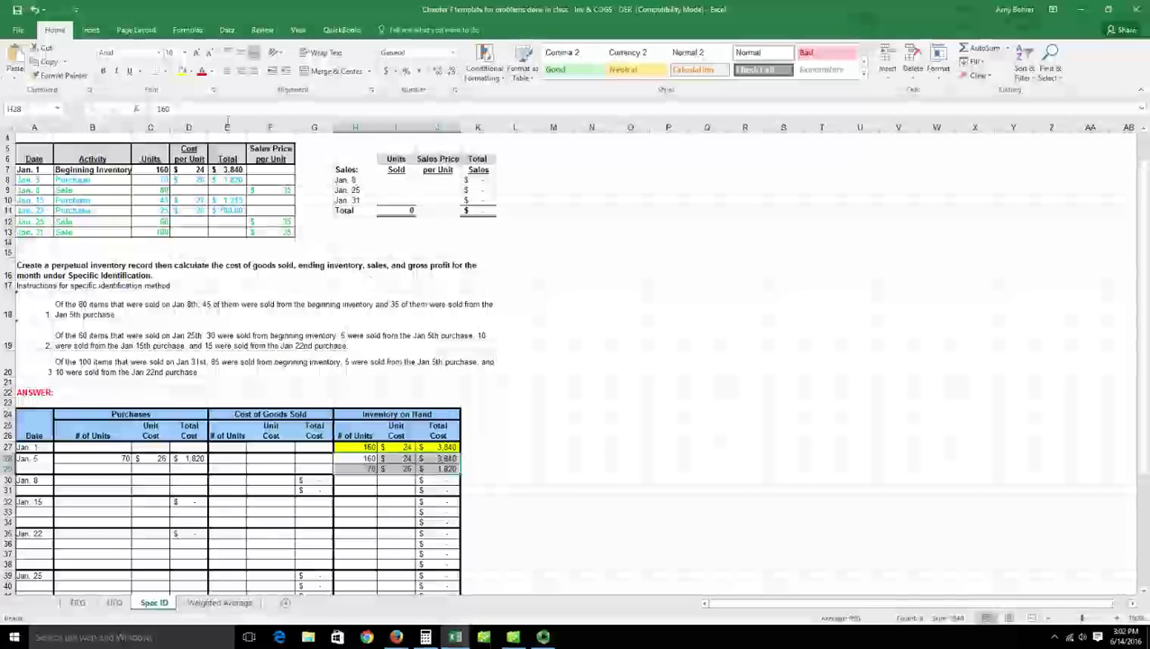
{"action": "left_click", "coordinate": [190, 72]}
{"action": "left_click", "coordinate": [239, 113]}
{"action": "left_click", "coordinate": [489, 468]}
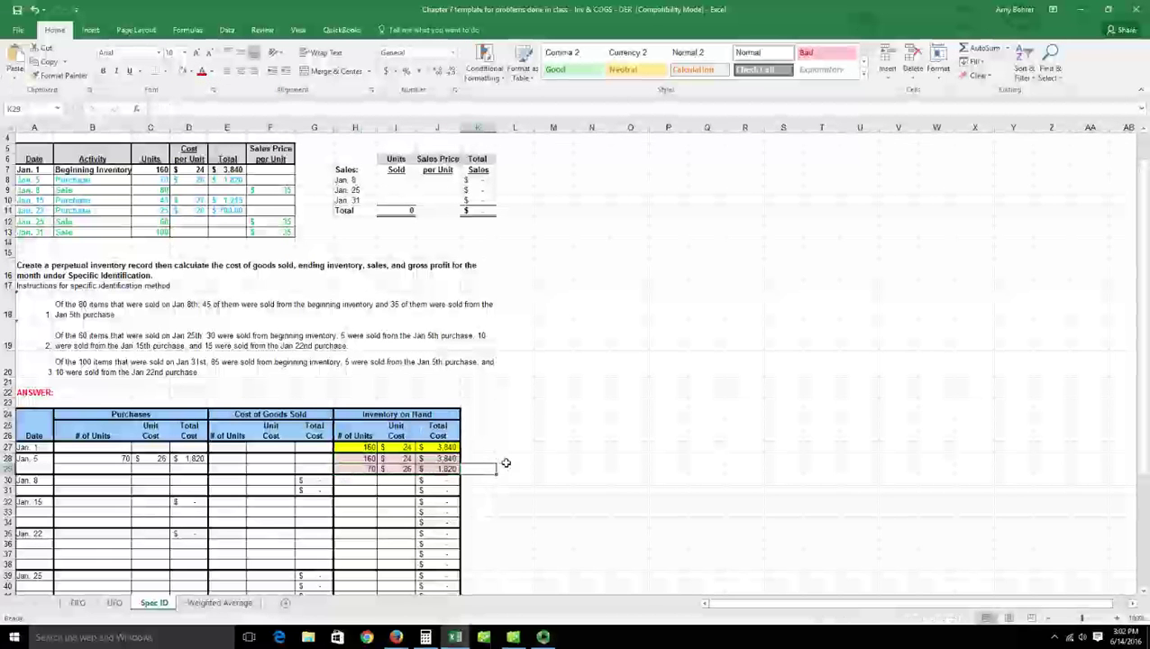
Shade the Jan. 8 sale row in the transactions table and specific identification instruction 1 with the same light red fill.
{"action": "left_click", "coordinate": [45, 190]}
{"action": "left_click_drag", "start_coordinate": [47, 197], "coordinate": [275, 191]}
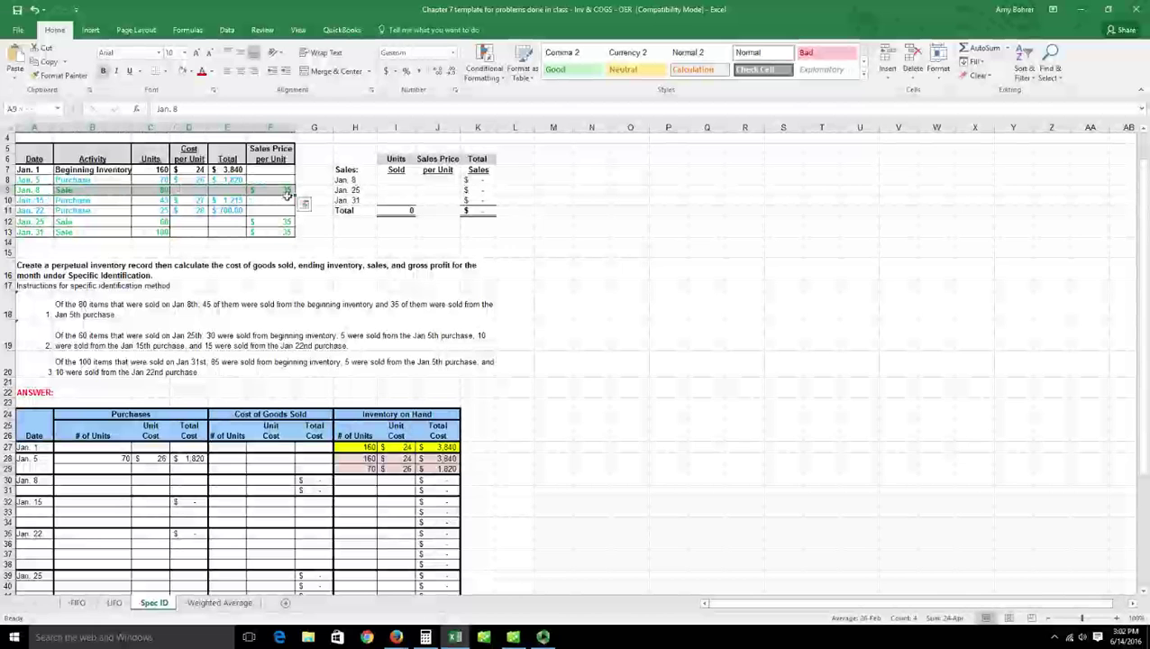
{"action": "key", "text": "ctrl+c"}
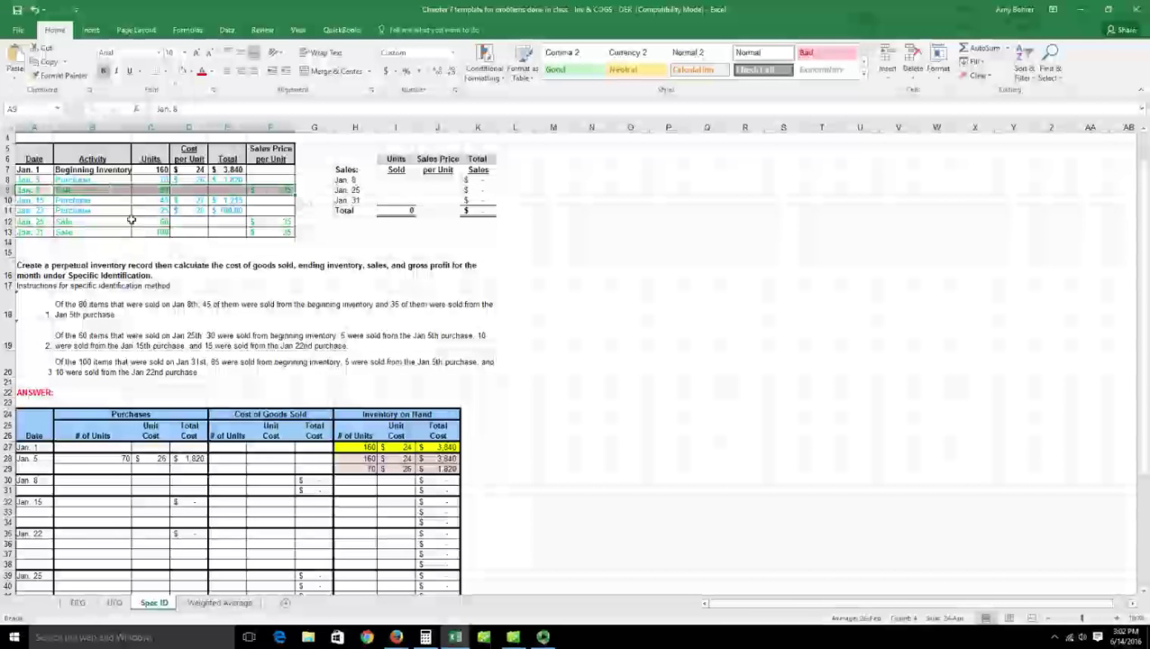
{"action": "left_click", "coordinate": [126, 221]}
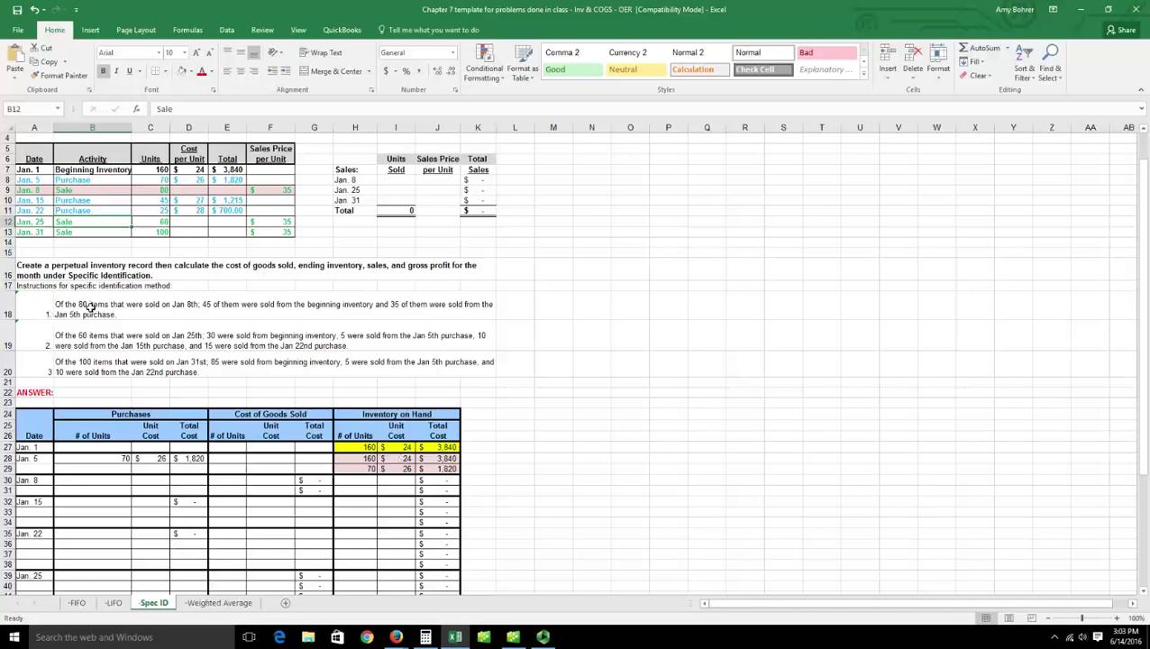
{"action": "left_click_drag", "start_coordinate": [40, 312], "coordinate": [310, 317]}
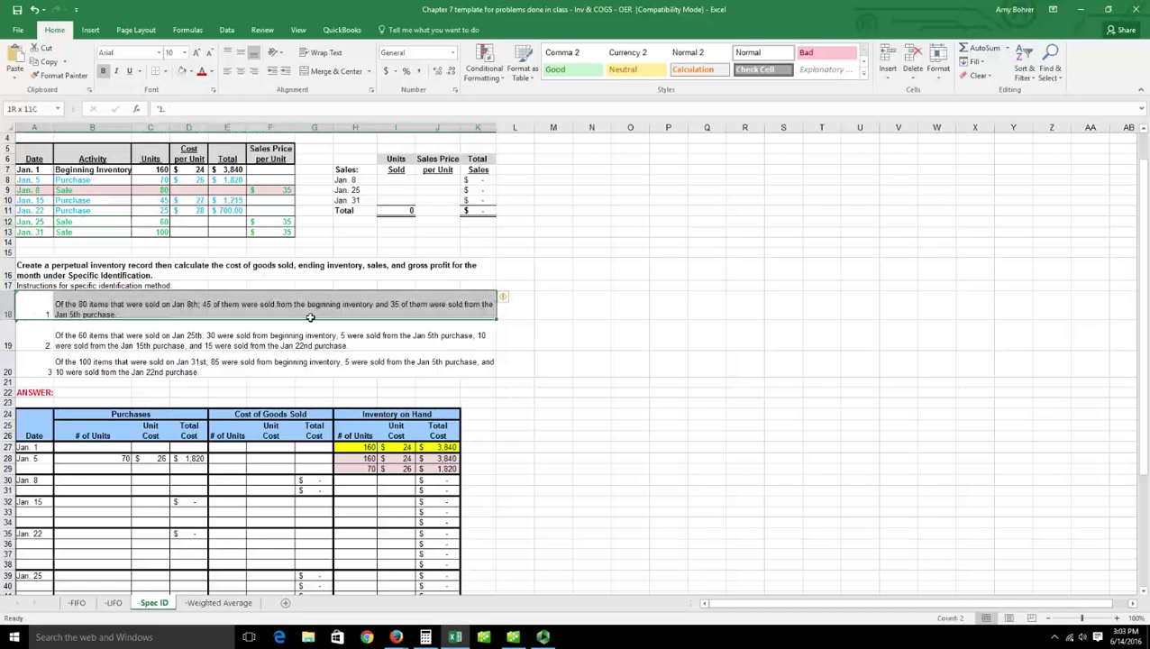
{"action": "left_click", "coordinate": [183, 71]}
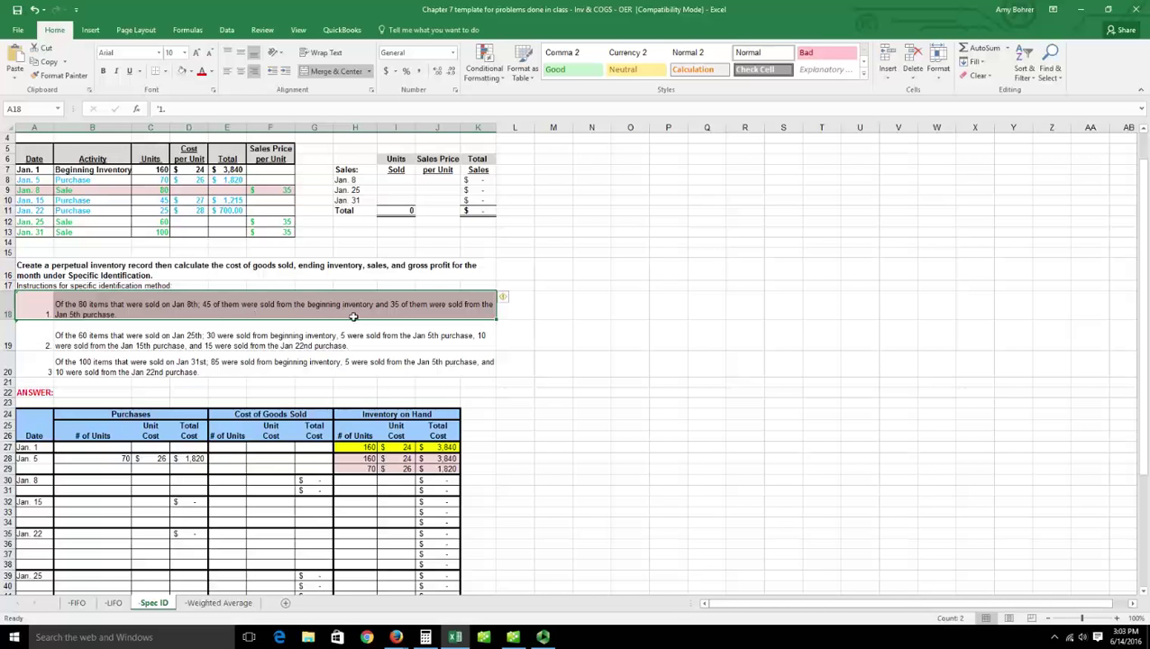
Record the beginning inventory part of the Jan. 8 Cost of Goods Sold as 45 units at $24.
{"action": "left_click", "coordinate": [241, 484]}
{"action": "type", "text": "45"}
{"action": "key", "text": "Tab"}
{"action": "type", "text": "24"}
{"action": "key", "text": "Return"}
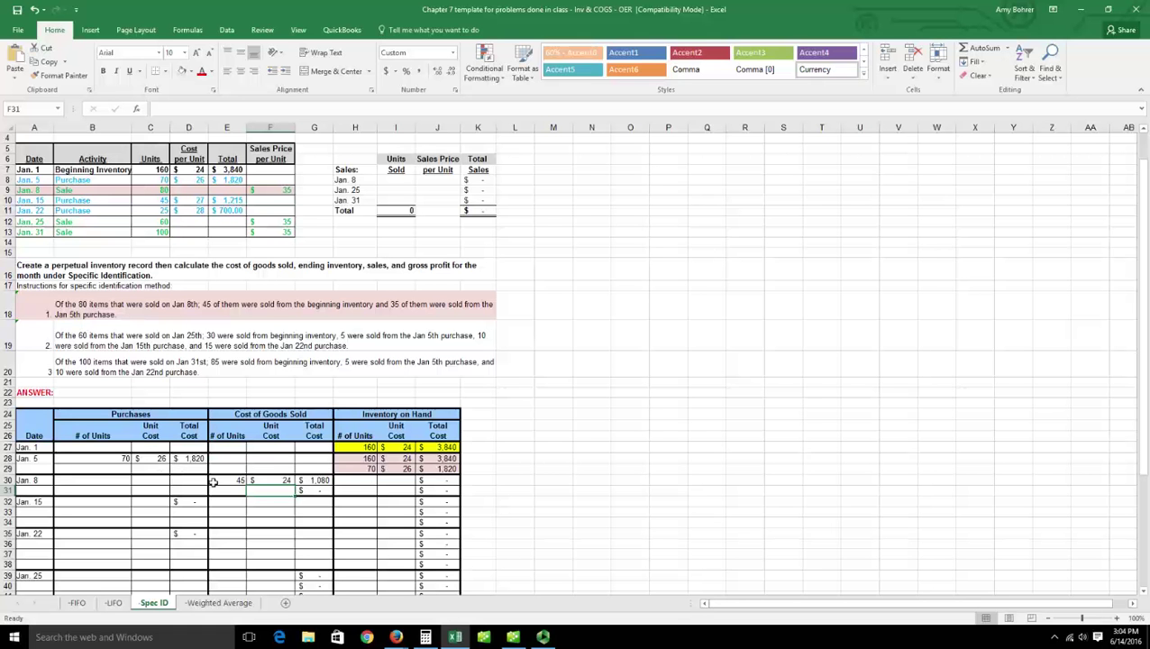
Enter the Jan. 5 purchase part of the Jan. 8 Cost of Goods Sold as 35 units at $26, and check the combined units.
{"action": "left_click", "coordinate": [244, 494]}
{"action": "type", "text": "35"}
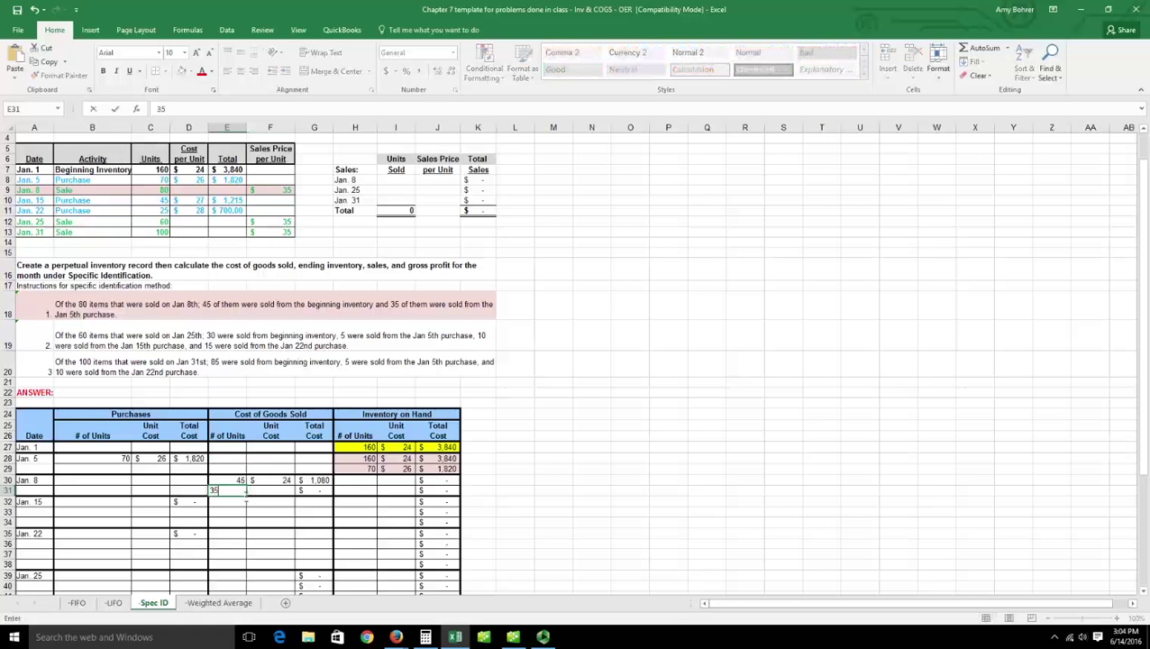
{"action": "key", "text": "Tab"}
{"action": "type", "text": "26"}
{"action": "key", "text": "Return"}
{"action": "left_click_drag", "start_coordinate": [231, 480], "coordinate": [229, 493]}
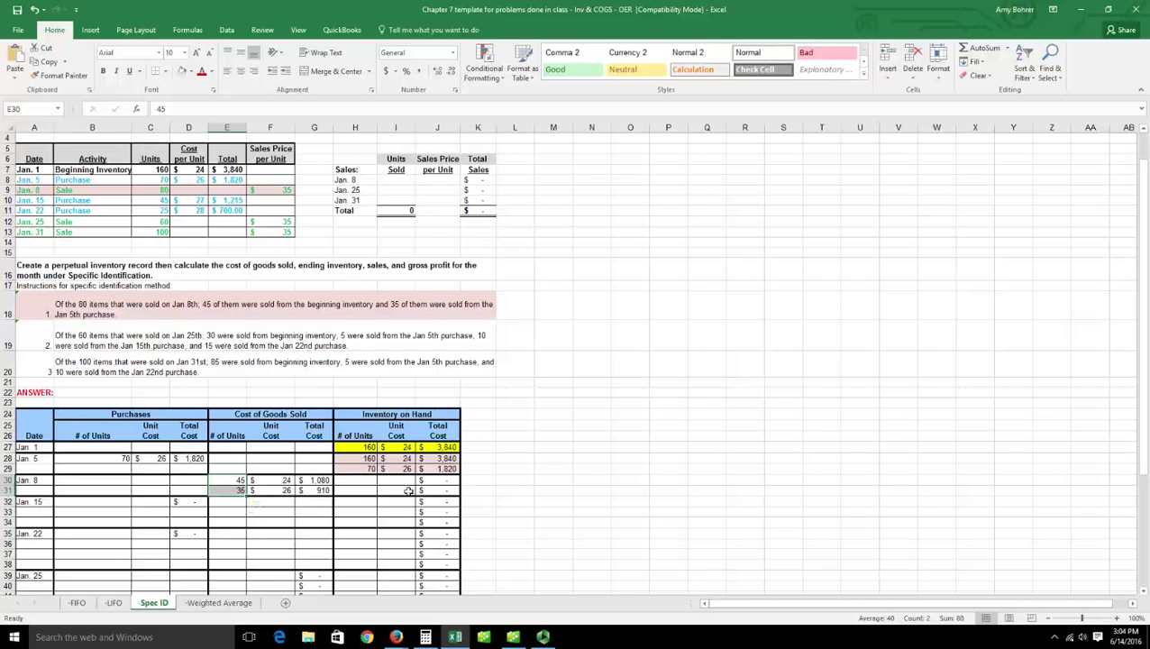
Enter the remaining beginning inventory in the first Jan. 8 Inventory on Hand row as =160-45 units at $24.
{"action": "left_click", "coordinate": [365, 481]}
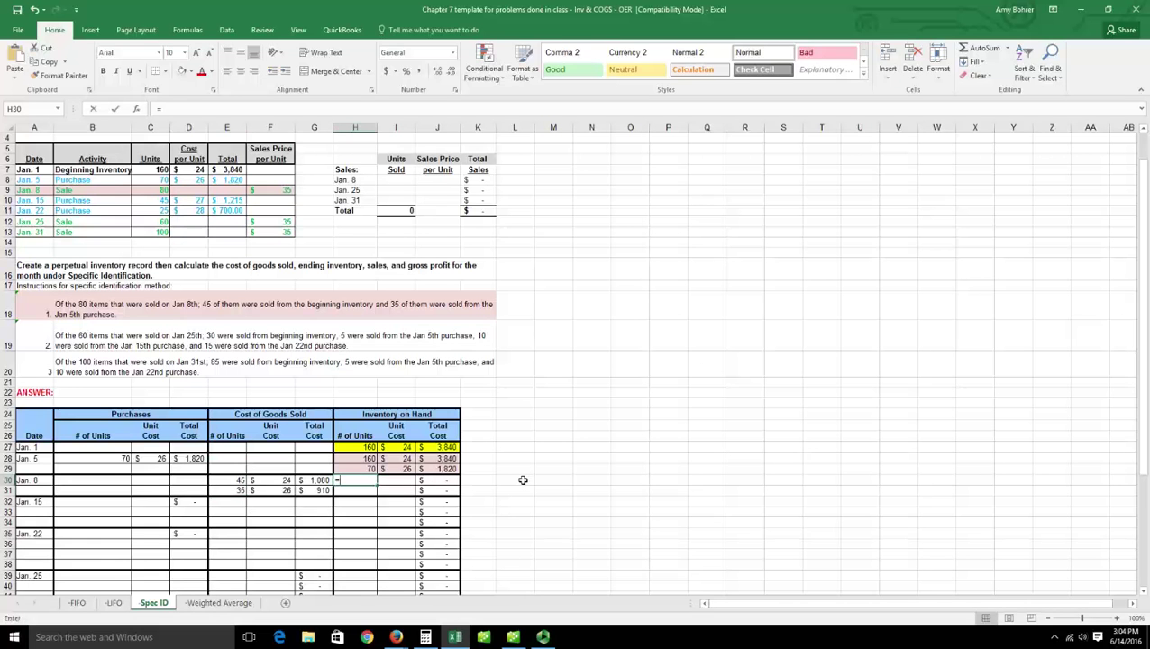
{"action": "type", "text": "=160-45"}
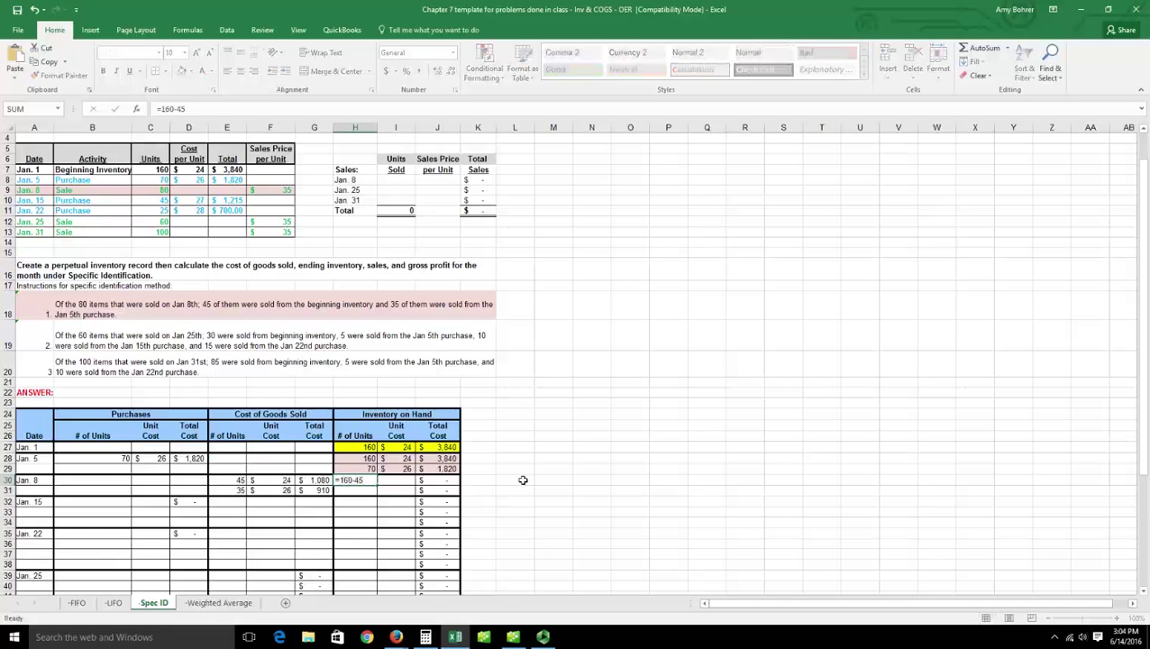
{"action": "key", "text": "Tab"}
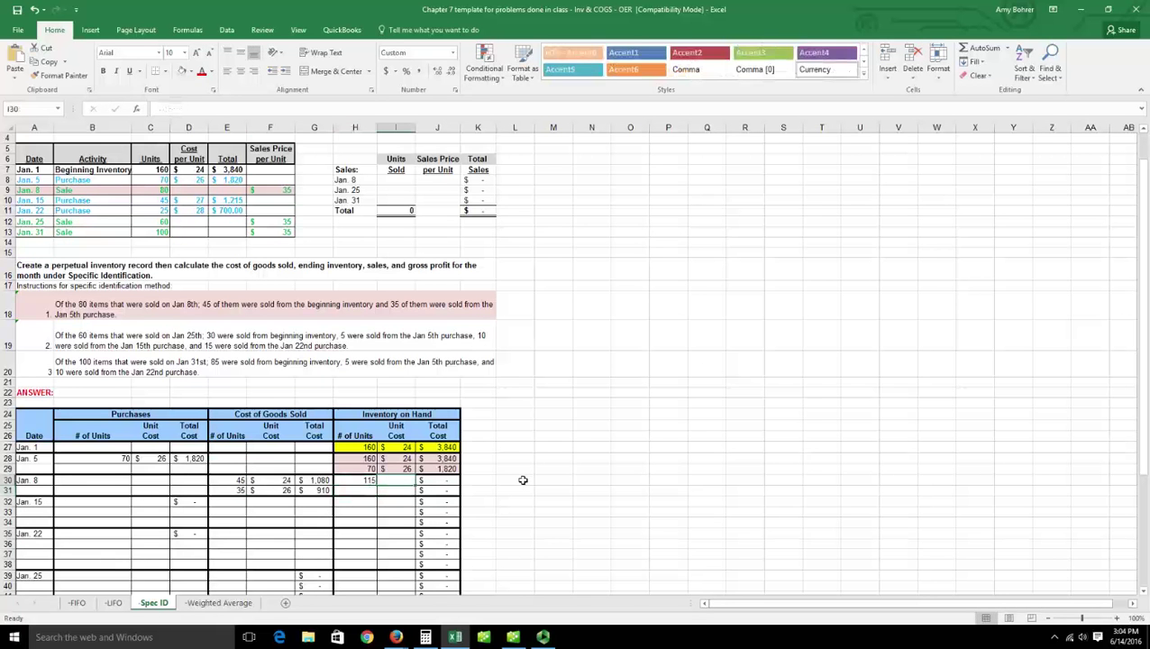
{"action": "type", "text": "24"}
{"action": "key", "text": "Return"}
Enter the remaining Jan. 5 layer in the second Jan. 8 Inventory on Hand row as =70-35 units at $26.
{"action": "key", "text": "Left"}
{"action": "type", "text": "=70"}
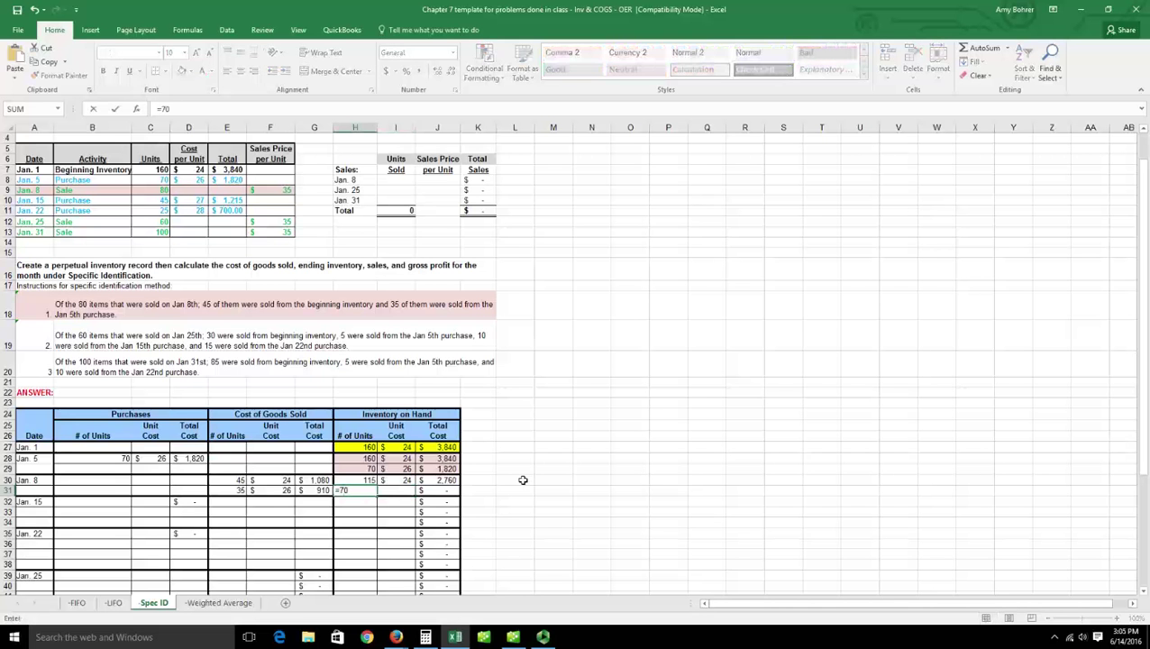
{"action": "type", "text": "-35"}
{"action": "key", "text": "Return"}
{"action": "key", "text": "Up"}
{"action": "key", "text": "Right"}
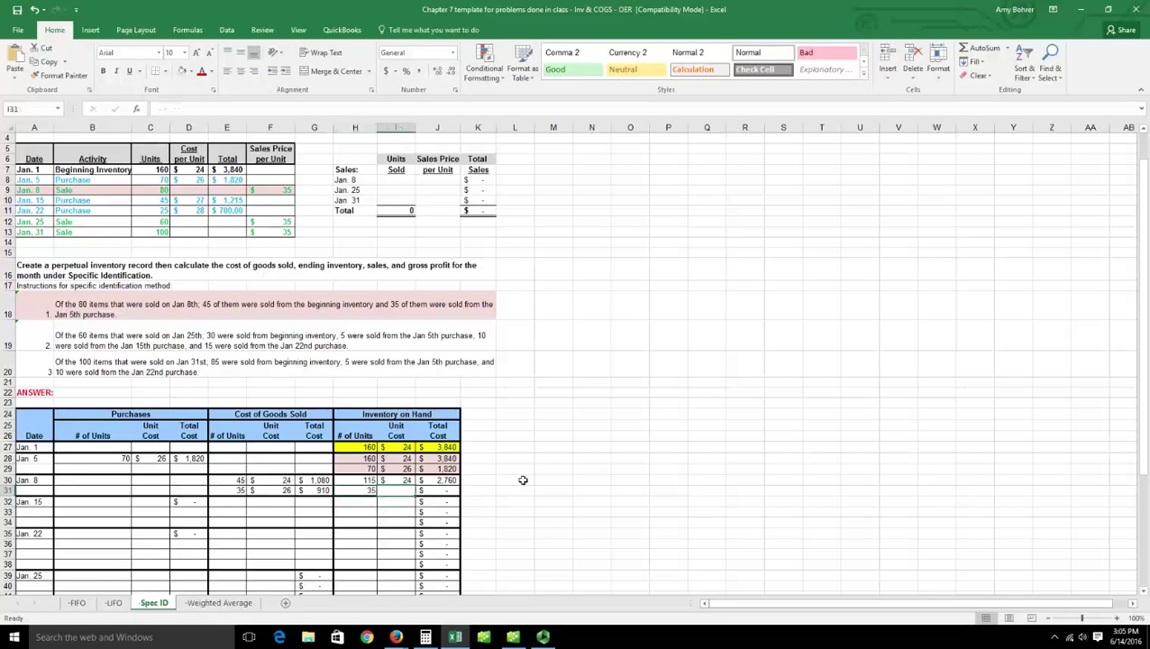
{"action": "type", "text": "26"}
{"action": "key", "text": "Return"}
Fill both Jan. 8 Inventory on Hand rows with a light green shade.
{"action": "left_click_drag", "start_coordinate": [362, 480], "coordinate": [430, 490]}
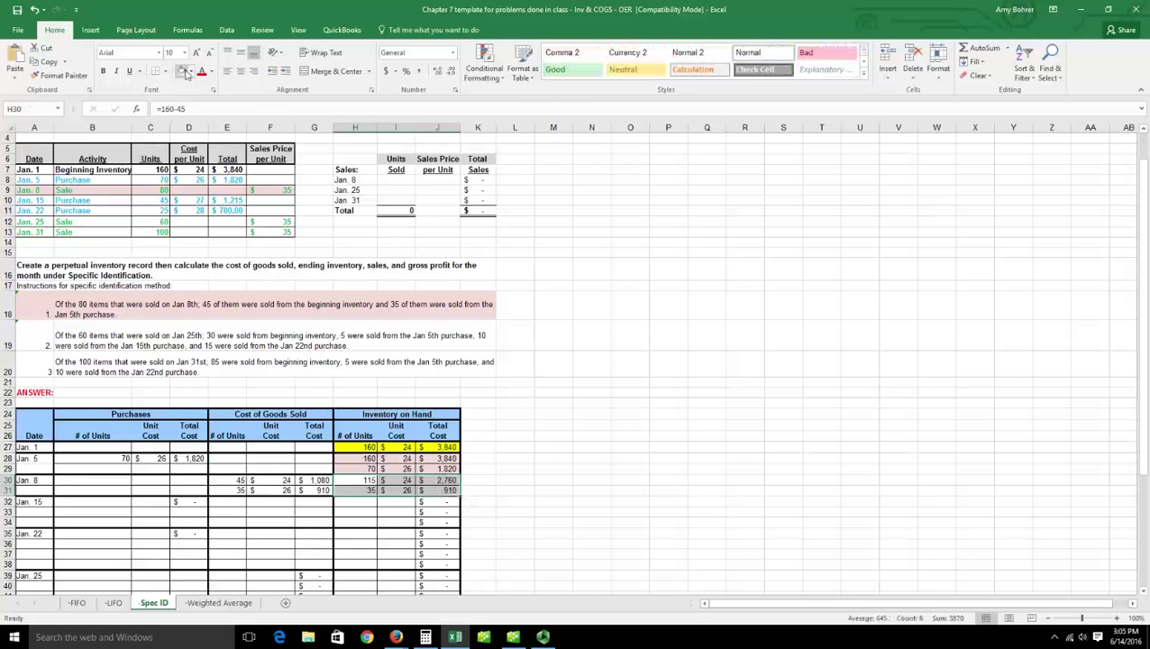
{"action": "left_click", "coordinate": [189, 71]}
{"action": "left_click", "coordinate": [247, 120]}
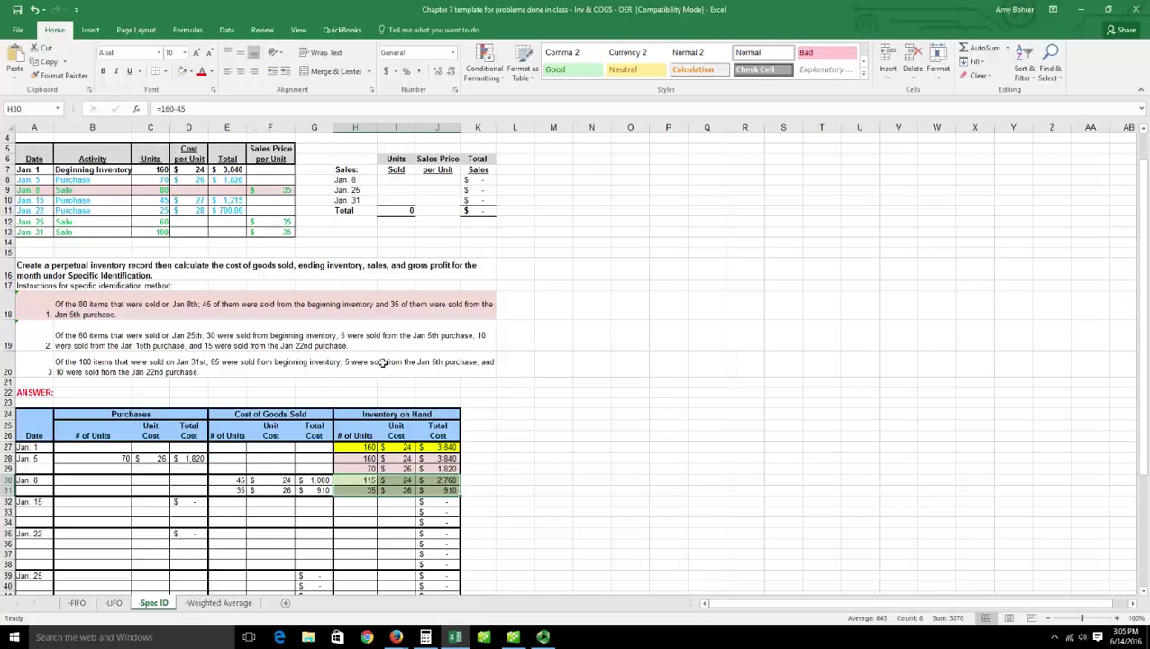
{"action": "left_click", "coordinate": [552, 447]}
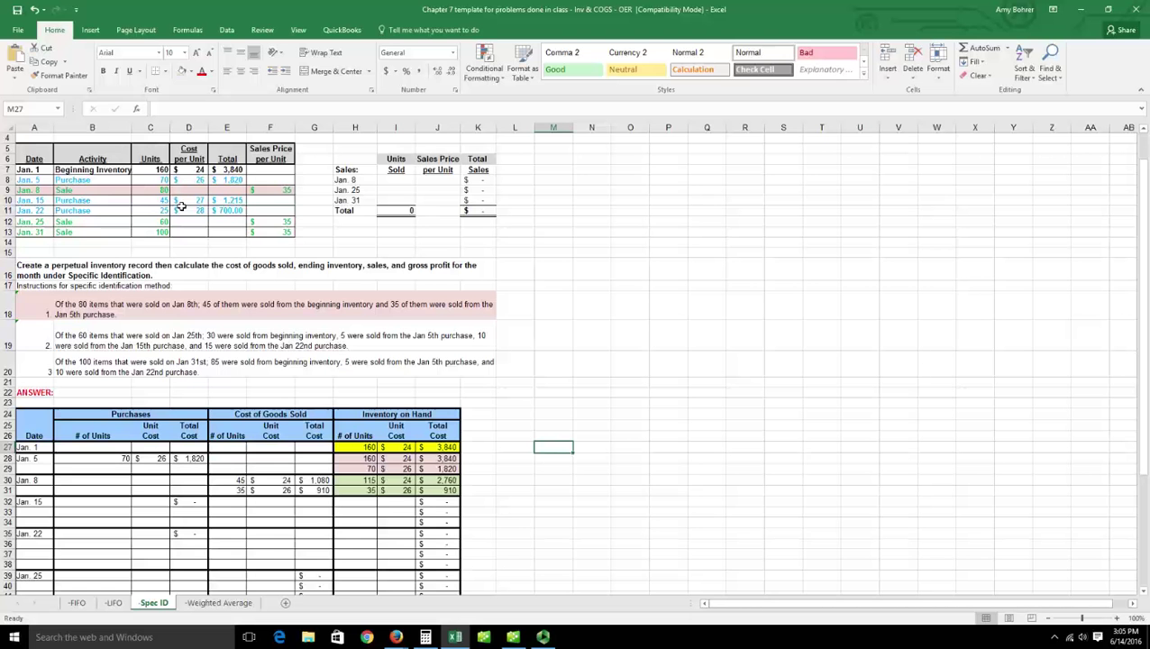
Record the Jan. 15 purchase as 45 units at a unit cost of $27.
{"action": "left_click", "coordinate": [98, 505]}
{"action": "type", "text": "45"}
{"action": "key", "text": "Tab"}
{"action": "type", "text": "27"}
{"action": "key", "text": "Return"}
Carry the 115 units at $24 from the Jan. 8 balance into the first Jan. 15 Inventory on Hand row.
{"action": "left_click", "coordinate": [352, 501]}
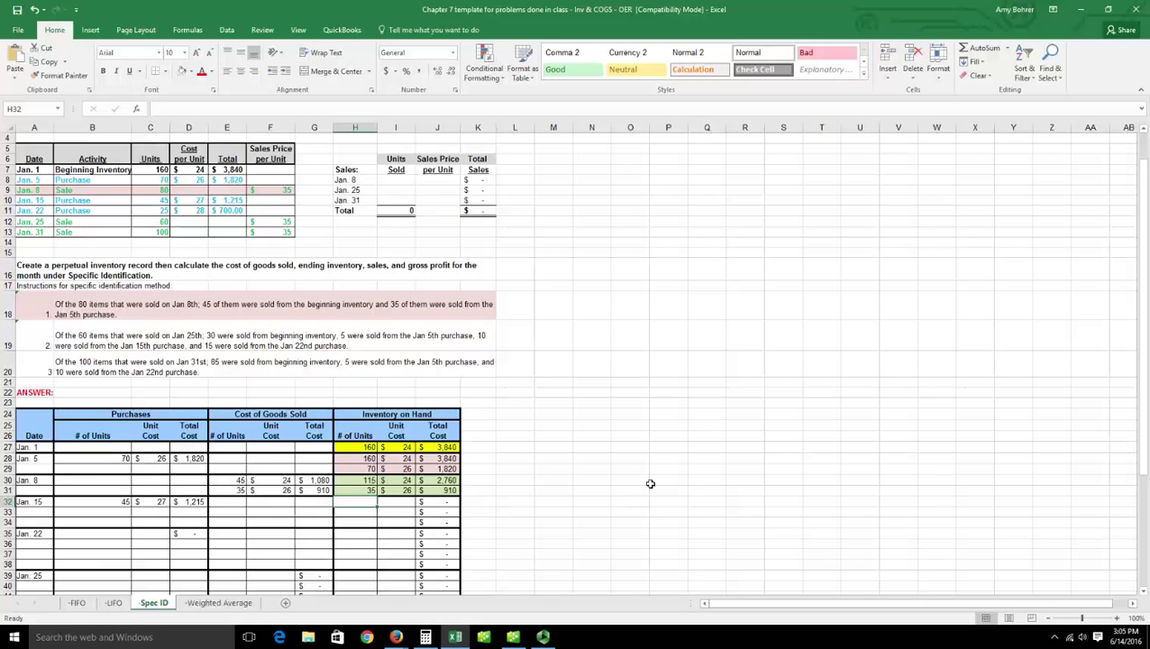
{"action": "type", "text": "=h30"}
{"action": "key", "text": "Tab"}
{"action": "type", "text": "=i30"}
{"action": "key", "text": "Down"}
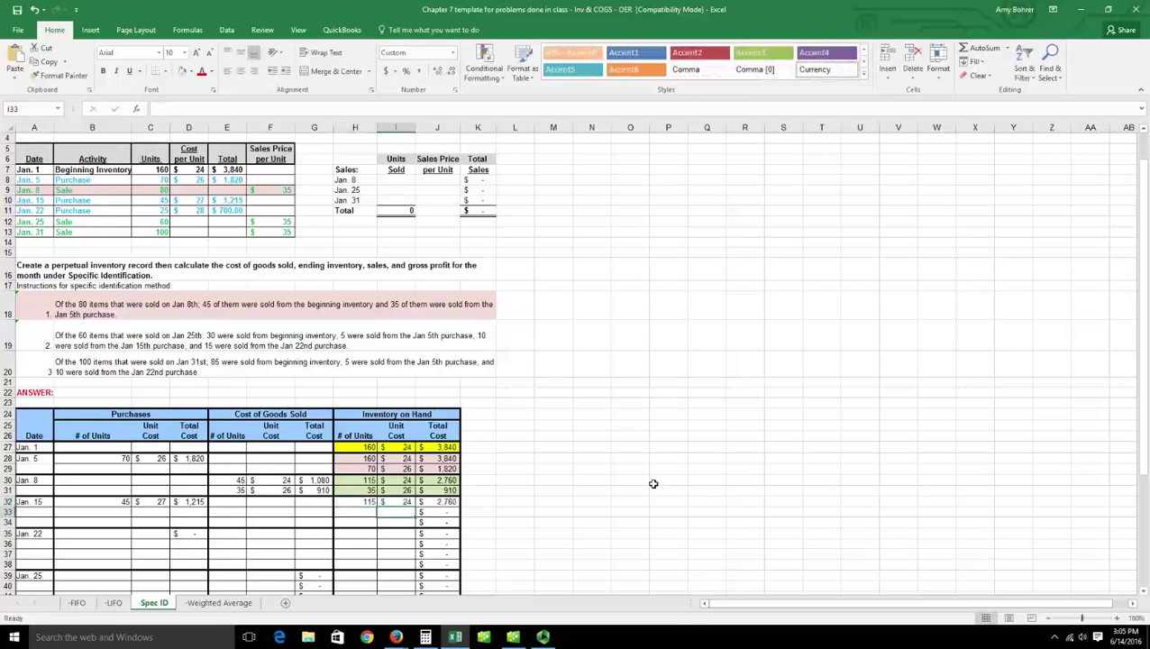
Carry the 35 units from the Jan. 8 balance into the second Jan. 15 Inventory on Hand row, with unit cost =i31.
{"action": "key", "text": "Left"}
{"action": "type", "text": "35"}
{"action": "key", "text": "Tab"}
{"action": "type", "text": "=i31"}
{"action": "key", "text": "Down"}
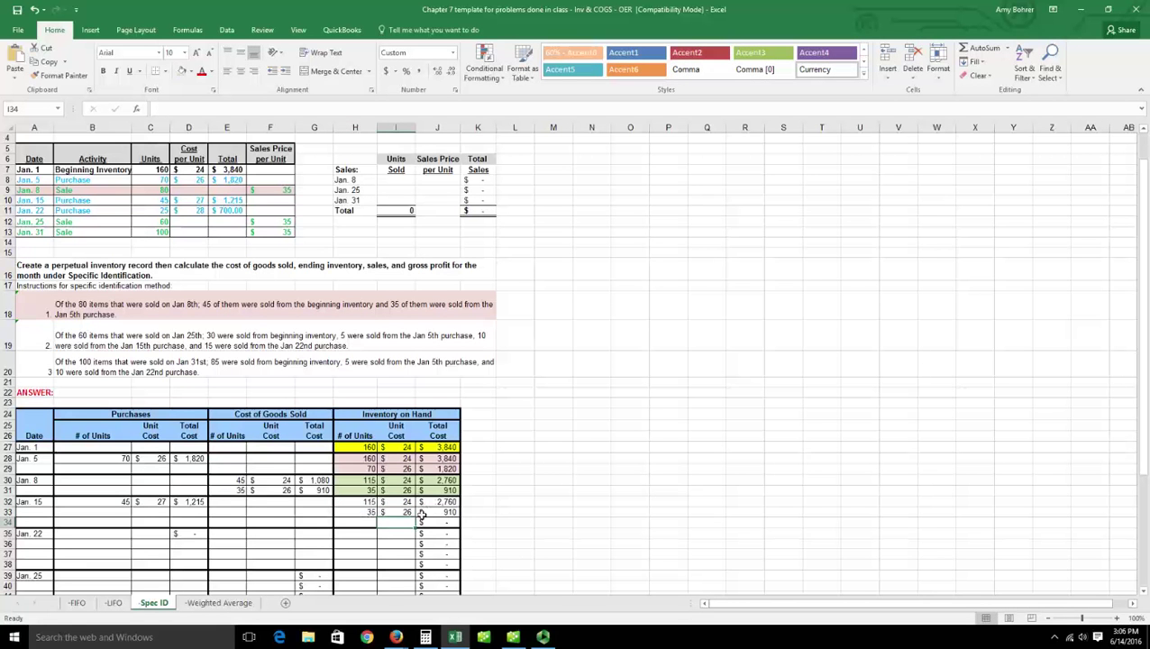
Add the Jan. 15 purchase layer to the third Jan. 15 Inventory on Hand row as 45 units at $27.
{"action": "left_click", "coordinate": [362, 521]}
{"action": "type", "text": "45"}
{"action": "key", "text": "Tab"}
{"action": "type", "text": "=e32"}
{"action": "key", "text": "Down"}
Fill the three Jan. 15 Inventory on Hand rows with a light orange shade.
{"action": "left_click_drag", "start_coordinate": [356, 501], "coordinate": [436, 523]}
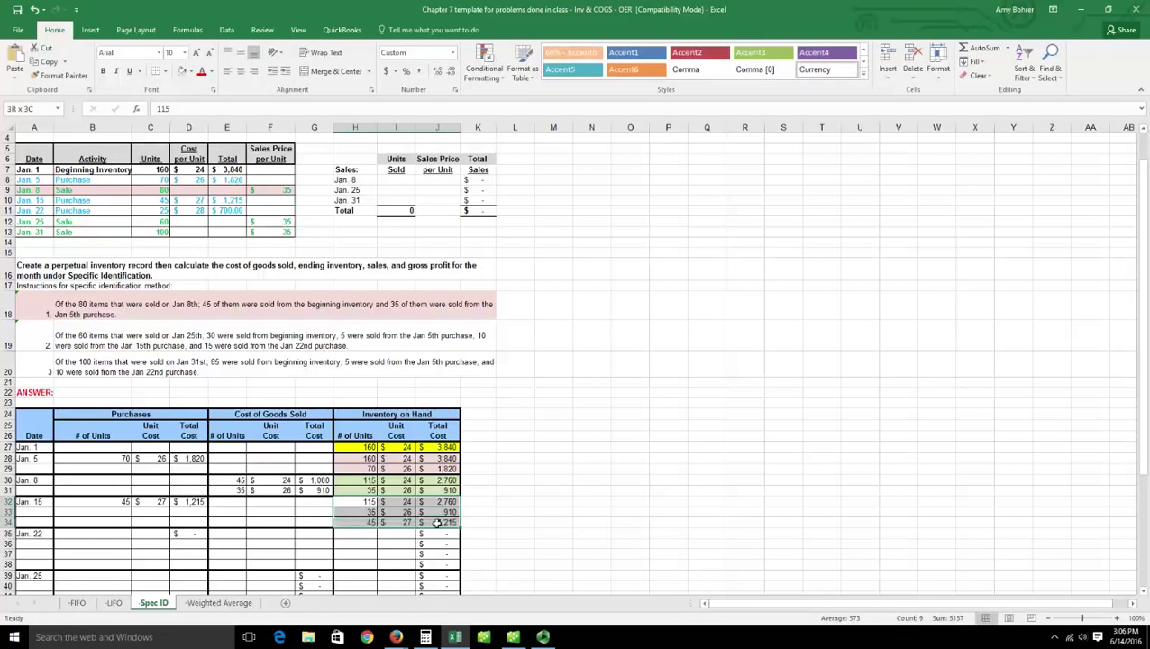
{"action": "left_click", "coordinate": [189, 72]}
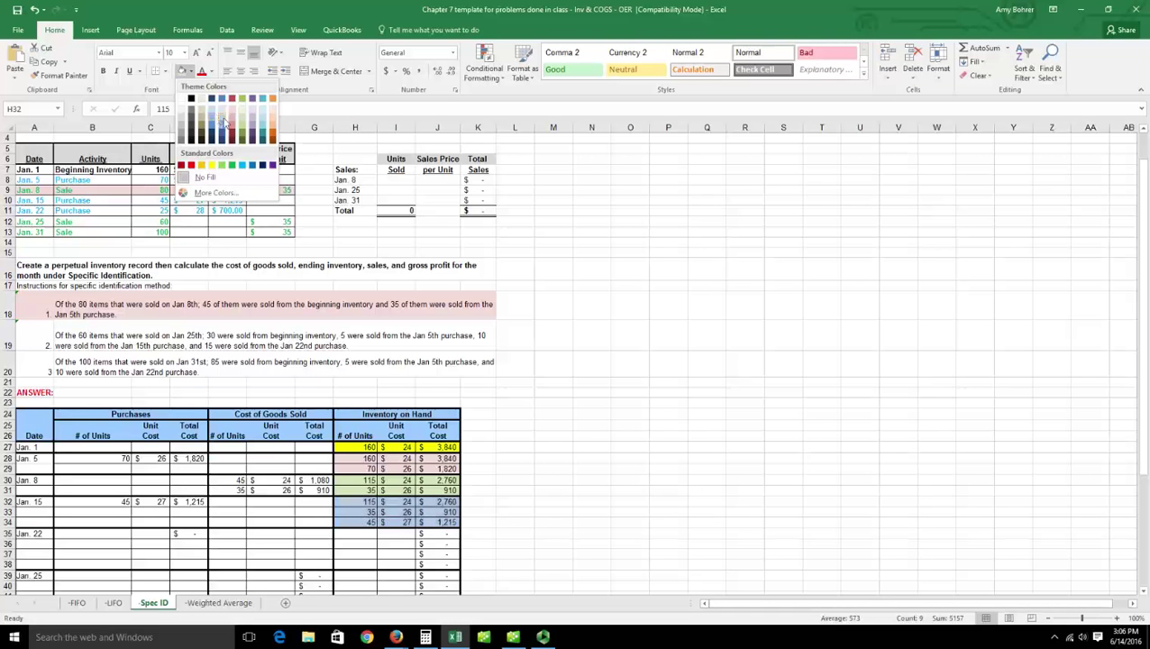
{"action": "left_click", "coordinate": [273, 129]}
{"action": "left_click", "coordinate": [520, 483]}
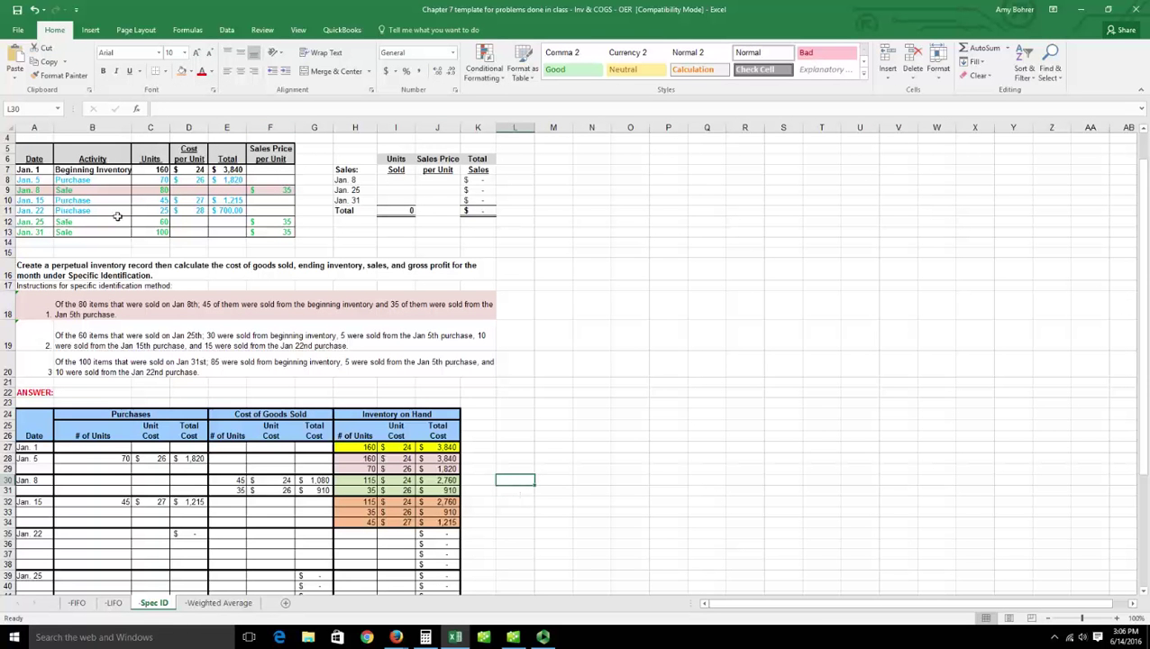
Record the Jan. 22 purchase as 25 units at a unit cost of $28.
{"action": "left_click", "coordinate": [82, 537]}
{"action": "type", "text": "25"}
{"action": "key", "text": "Right"}
{"action": "type", "text": "28"}
{"action": "key", "text": "Return"}
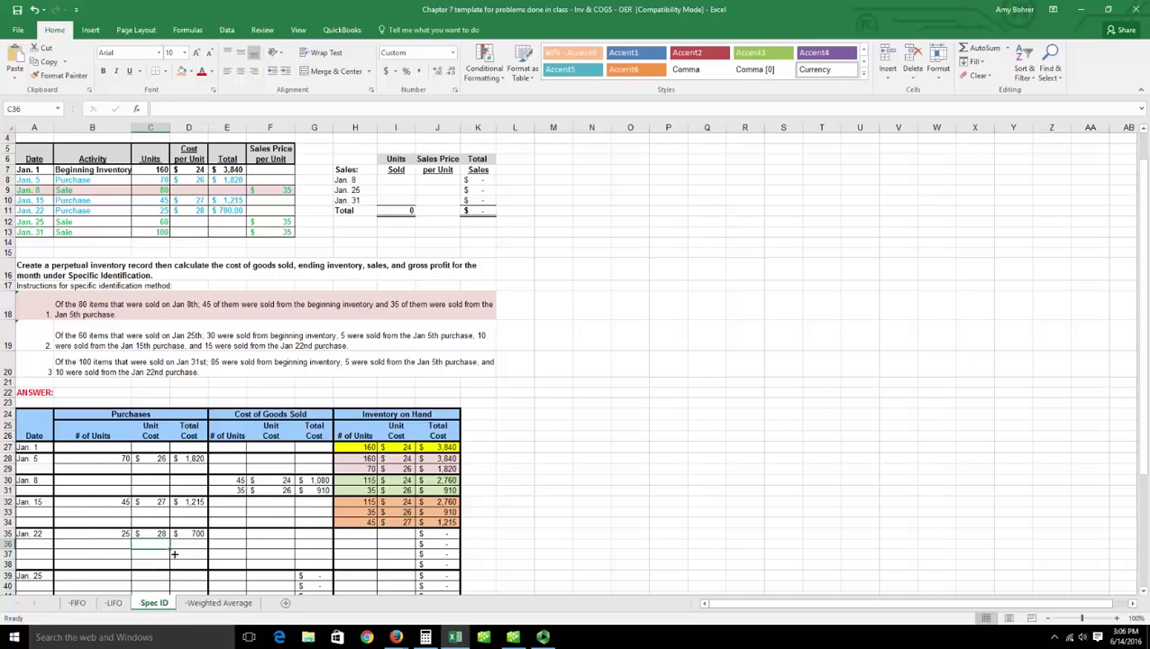
Carry 115 units at $24 and 35 units at $26 into the first two Jan. 22 Inventory on Hand rows.
{"action": "left_click", "coordinate": [360, 538]}
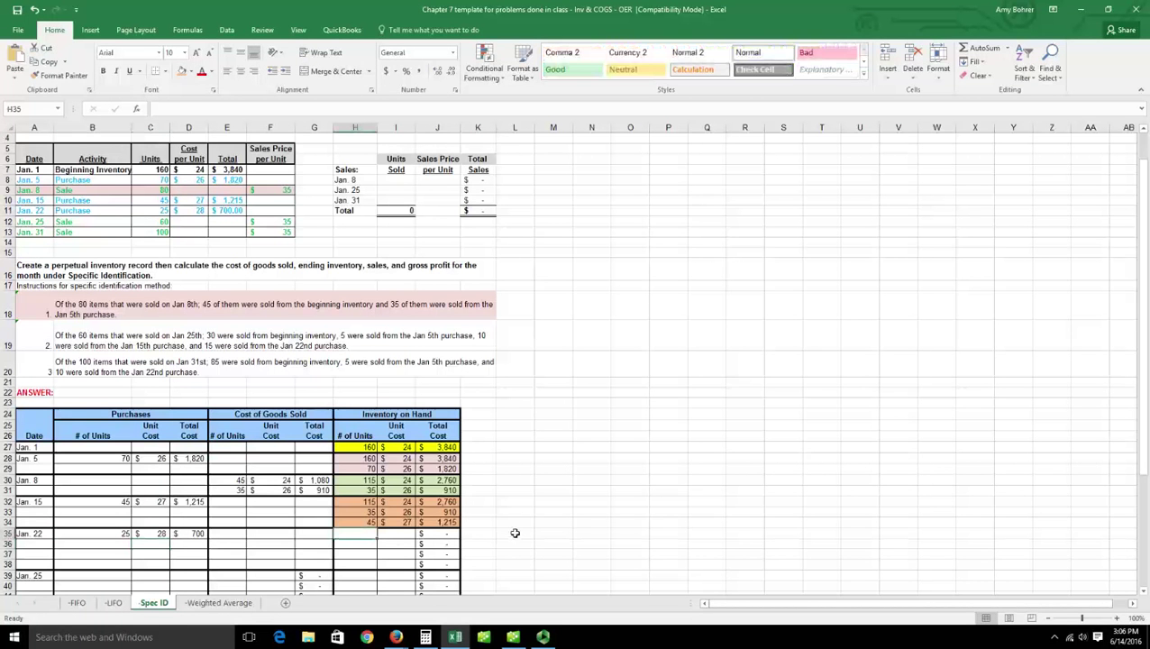
{"action": "type", "text": "115"}
{"action": "key", "text": "Tab"}
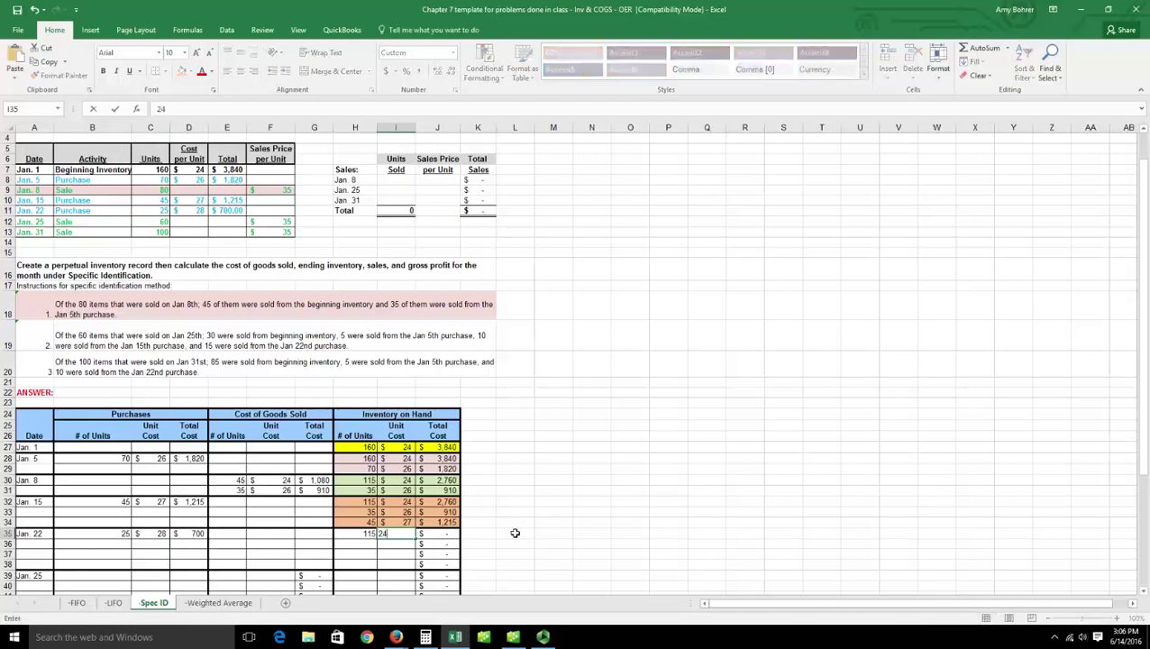
{"action": "type", "text": "24"}
{"action": "key", "text": "Down"}
{"action": "left_click", "coordinate": [364, 544]}
{"action": "type", "text": "3"}
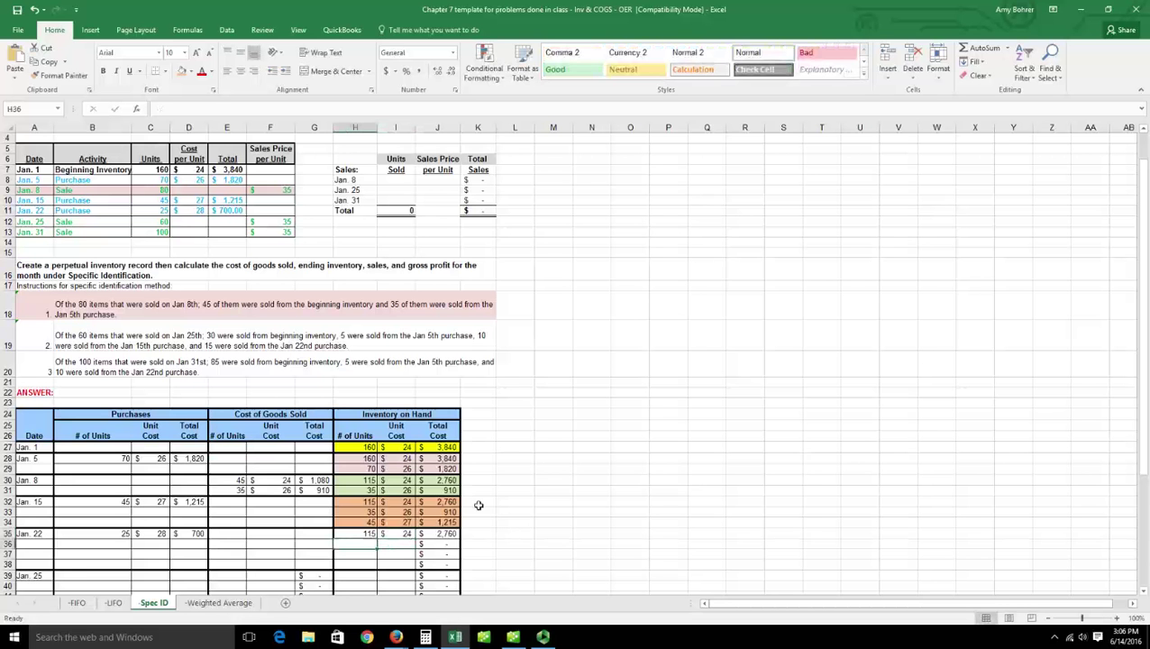
{"action": "type", "text": "5"}
{"action": "key", "text": "Tab"}
{"action": "type", "text": "26"}
{"action": "key", "text": "Down"}
Enter 45 units at $27 and 25 units at $28 in the last two Jan. 22 Inventory on Hand rows.
{"action": "left_click", "coordinate": [370, 559]}
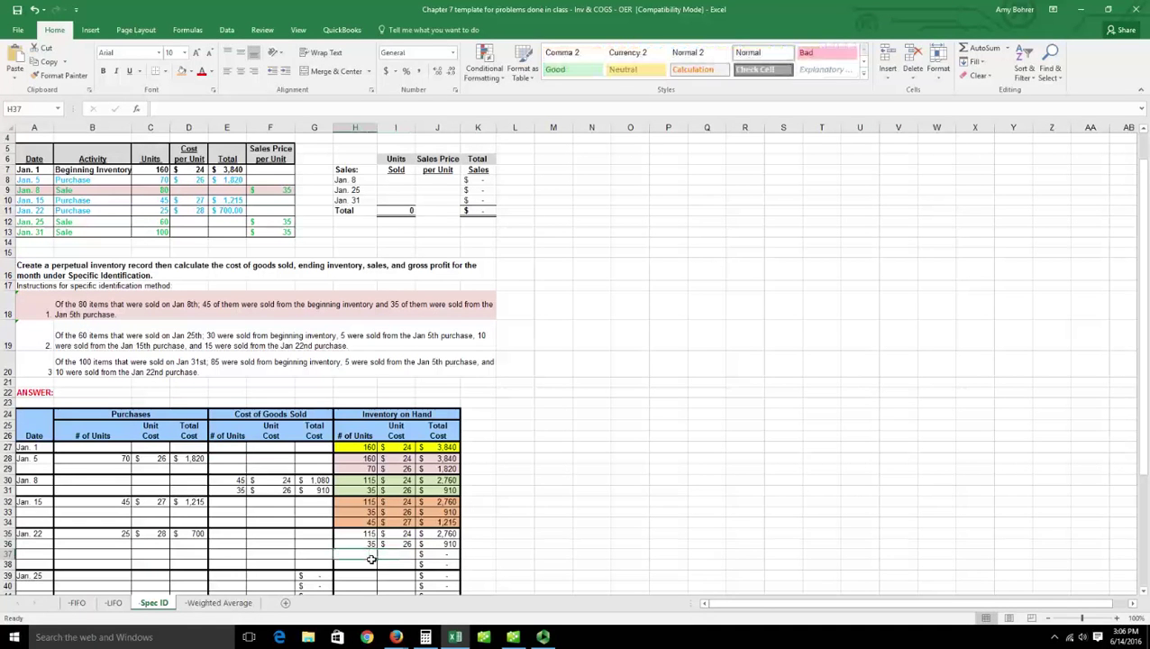
{"action": "type", "text": "45"}
{"action": "key", "text": "Tab"}
{"action": "type", "text": "27"}
{"action": "key", "text": "Down"}
{"action": "left_click", "coordinate": [369, 565]}
{"action": "type", "text": "25"}
{"action": "key", "text": "Tab"}
{"action": "type", "text": "28"}
{"action": "key", "text": "Down"}
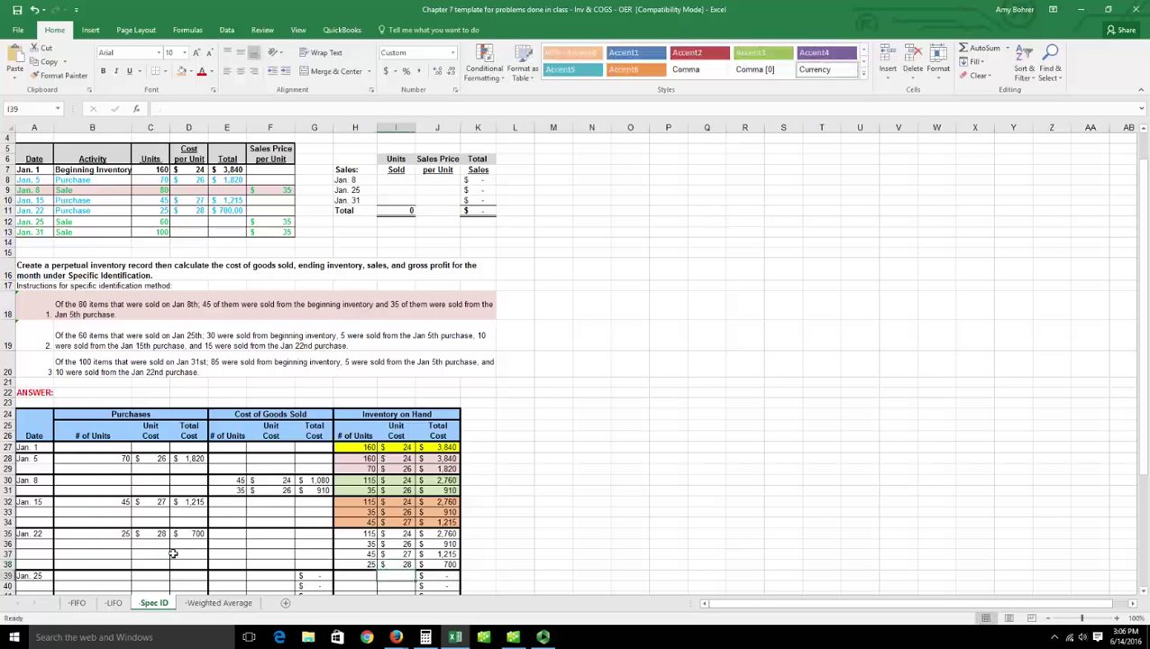
Fill the four Jan. 22 Inventory on Hand rows with a light aqua shade.
{"action": "left_click_drag", "start_coordinate": [369, 536], "coordinate": [439, 565]}
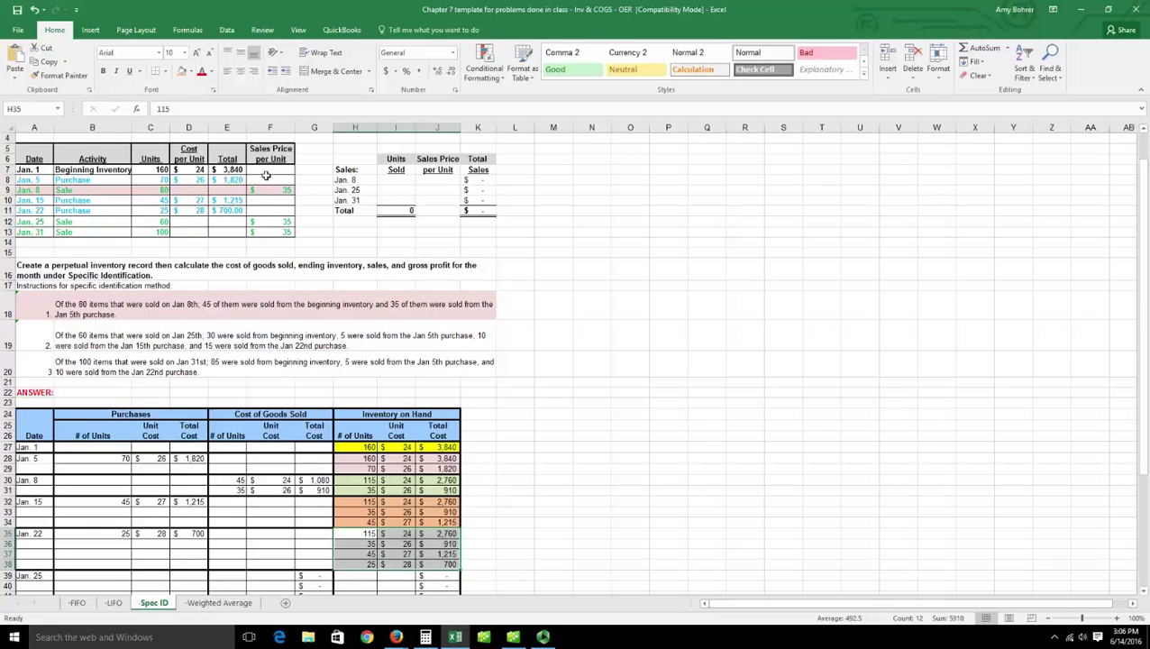
{"action": "left_click", "coordinate": [190, 71]}
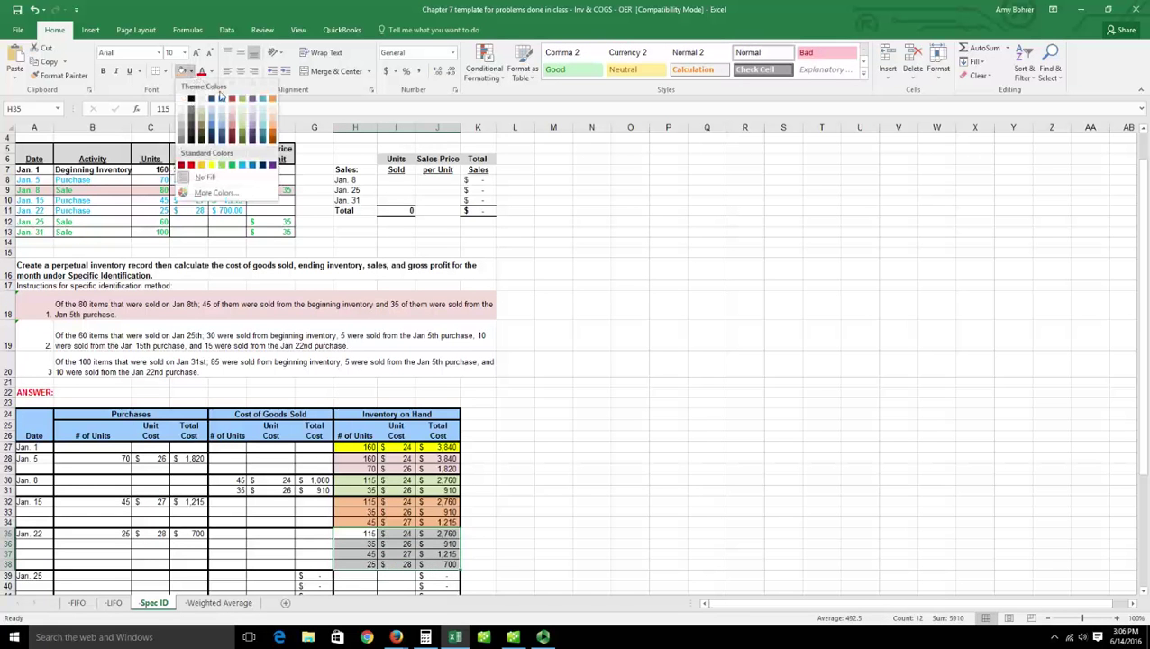
{"action": "left_click", "coordinate": [263, 120]}
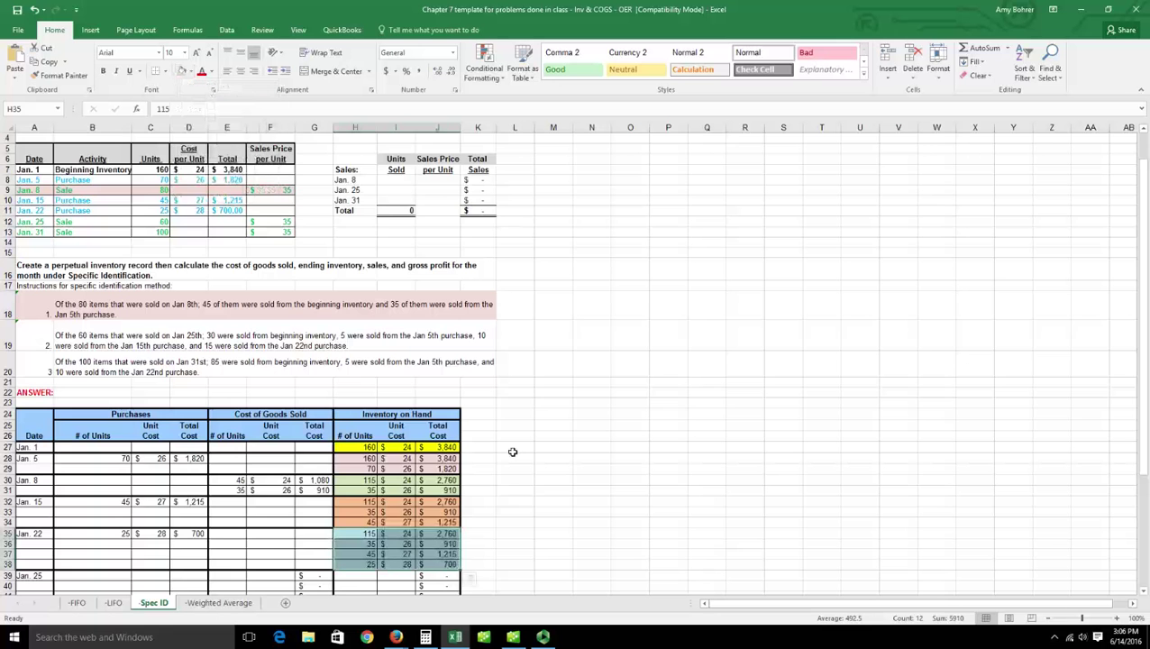
{"action": "scroll", "coordinate": [513, 451], "scroll_direction": "down", "scroll_amount": 2}
{"action": "left_click", "coordinate": [515, 429]}
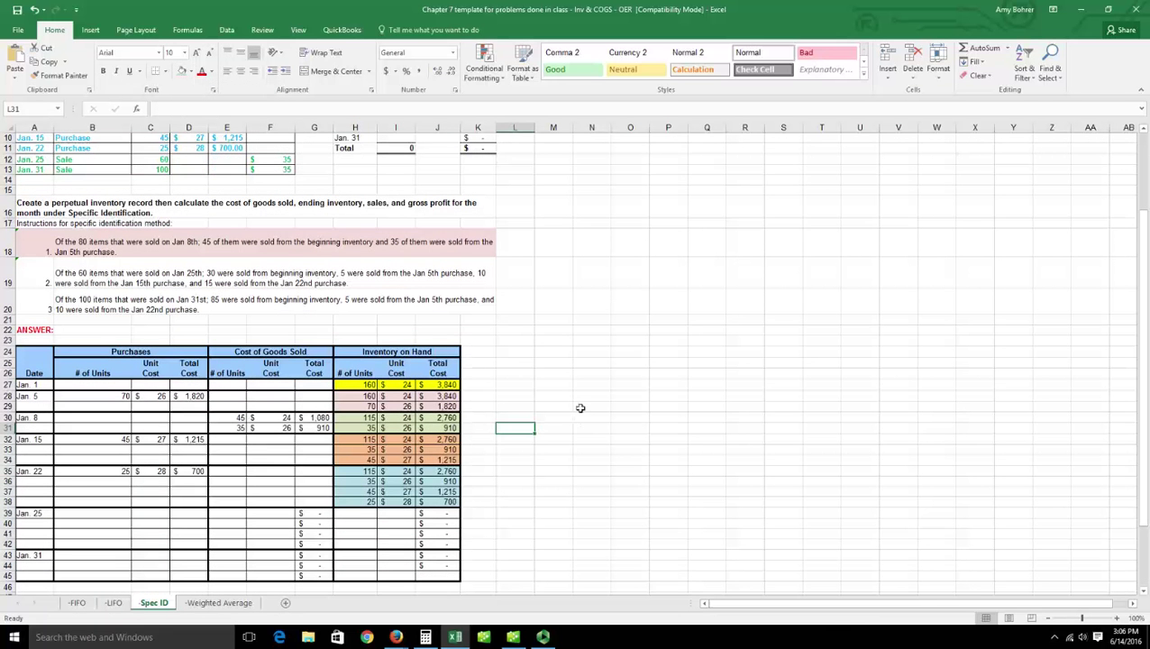
Shade the Jan. 25 sale row and the second specific identification instruction, including its number, in the same light aqua.
{"action": "left_click_drag", "start_coordinate": [33, 159], "coordinate": [290, 162]}
{"action": "left_click", "coordinate": [545, 353]}
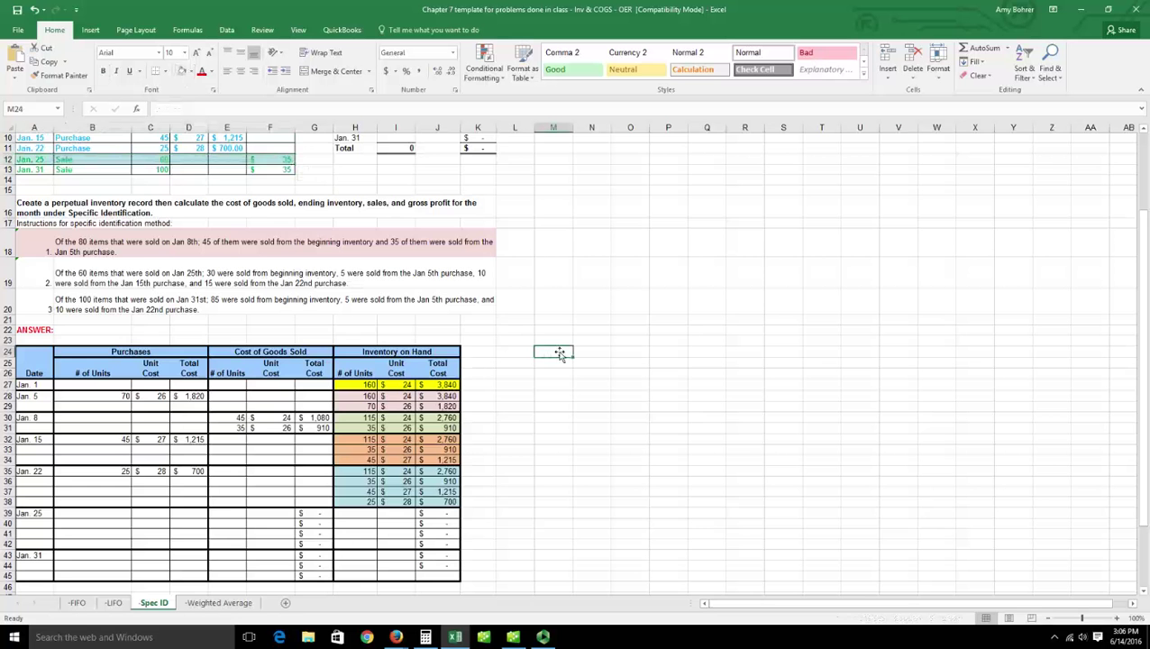
{"action": "scroll", "coordinate": [217, 168], "scroll_direction": "up", "scroll_amount": 1}
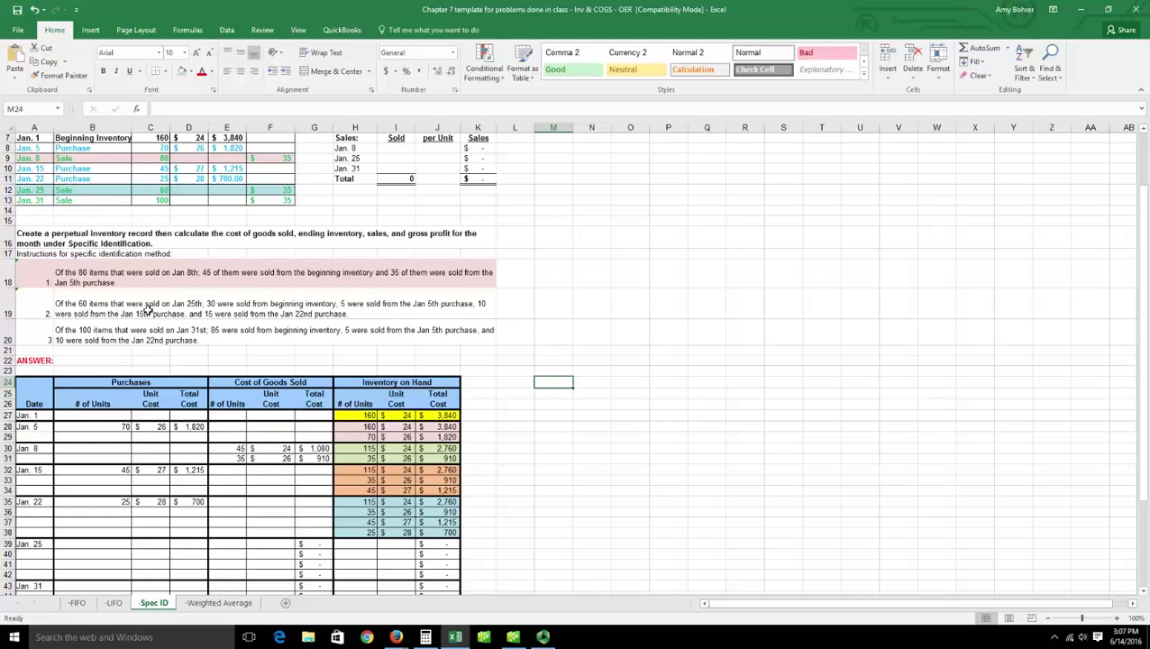
{"action": "left_click", "coordinate": [92, 309]}
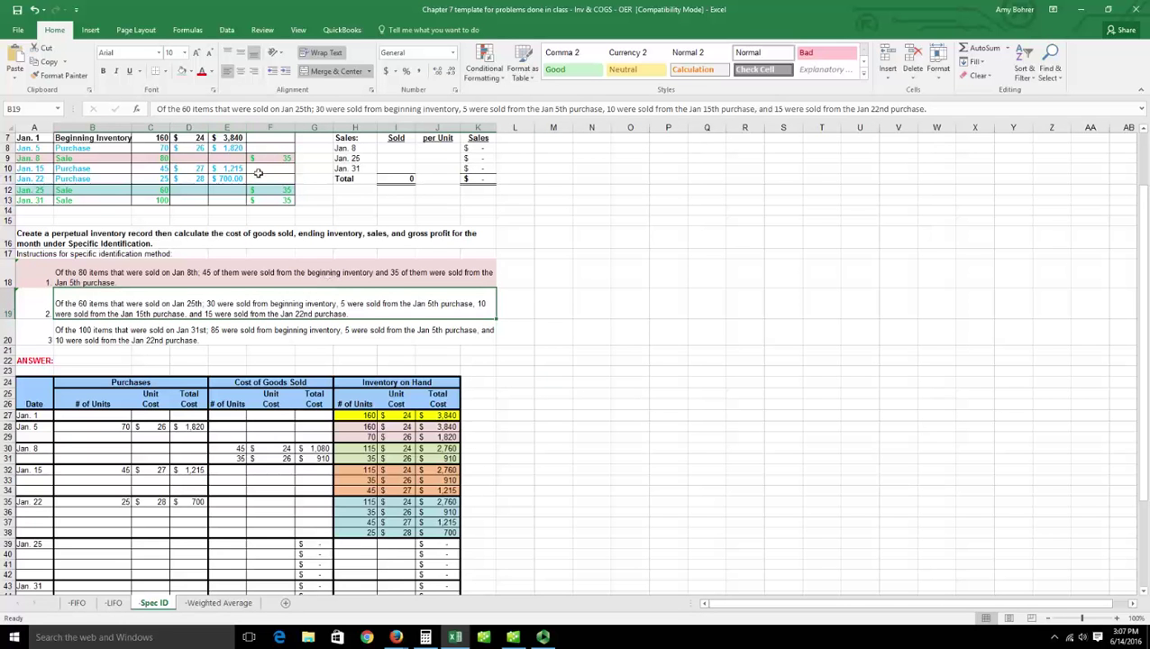
{"action": "left_click", "coordinate": [181, 72]}
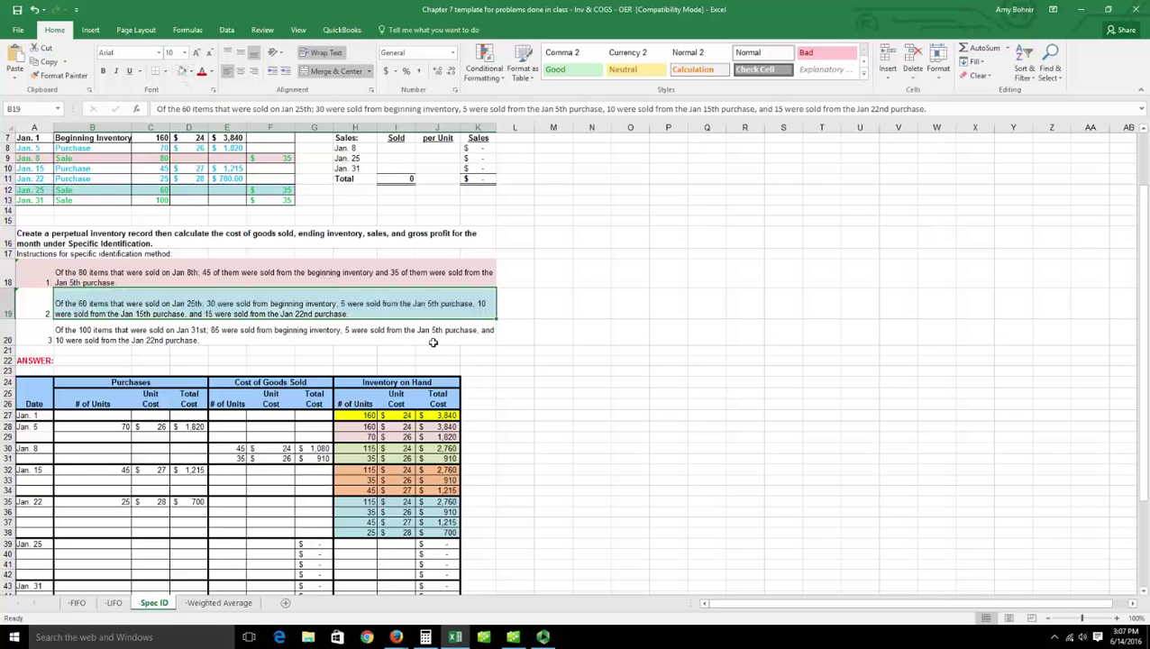
{"action": "left_click", "coordinate": [42, 303]}
{"action": "left_click", "coordinate": [181, 72]}
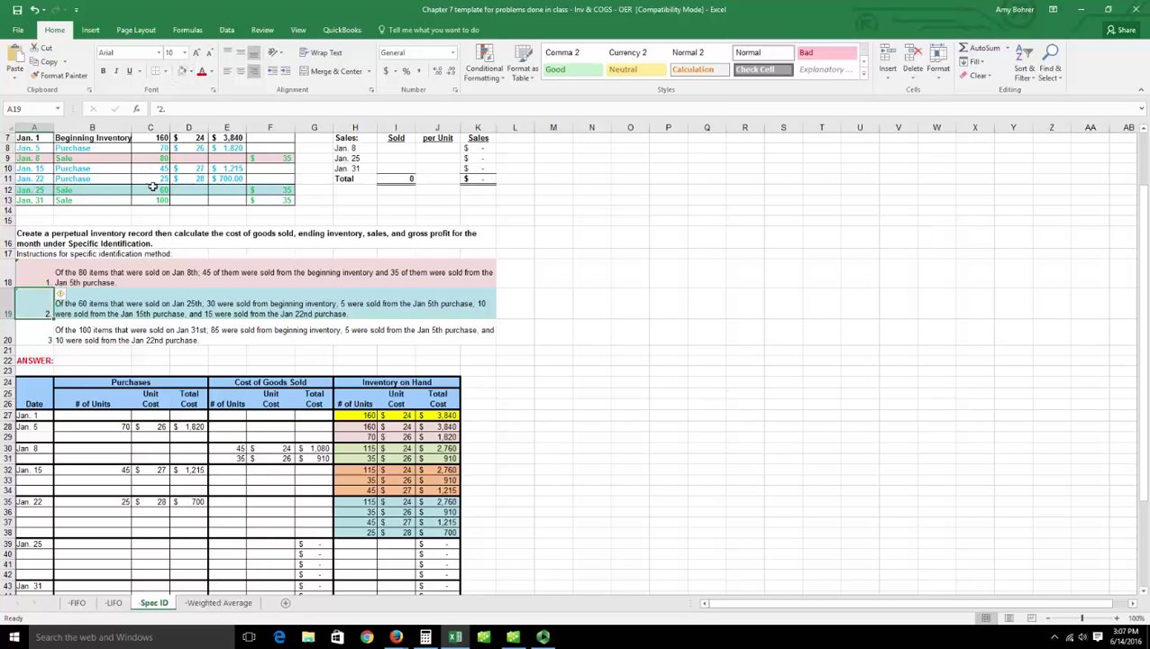
Record 30 beginning-inventory units at $24 in the first Jan. 25 Cost of Goods Sold row.
{"action": "left_click", "coordinate": [105, 305]}
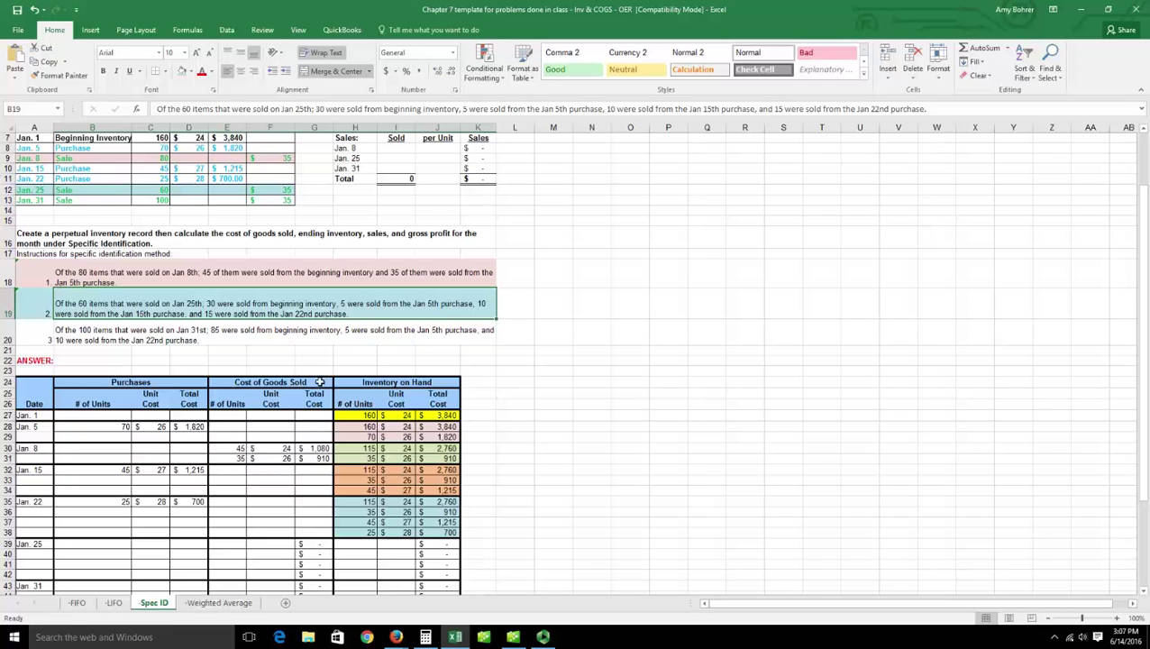
{"action": "left_click", "coordinate": [232, 507]}
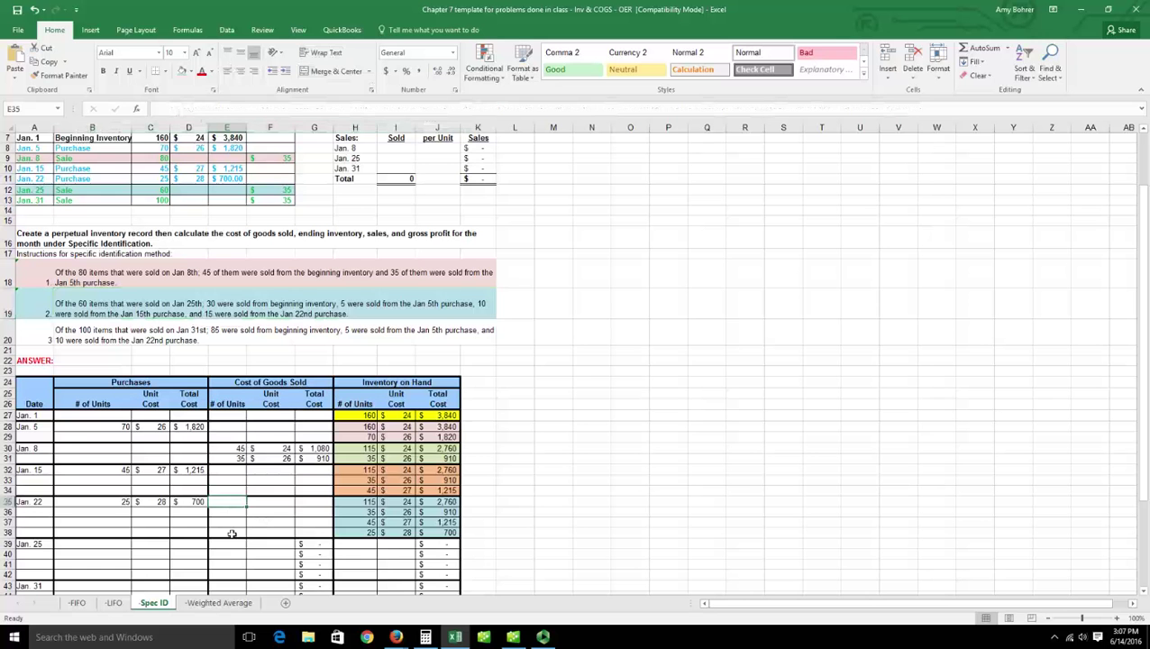
{"action": "left_click", "coordinate": [231, 546]}
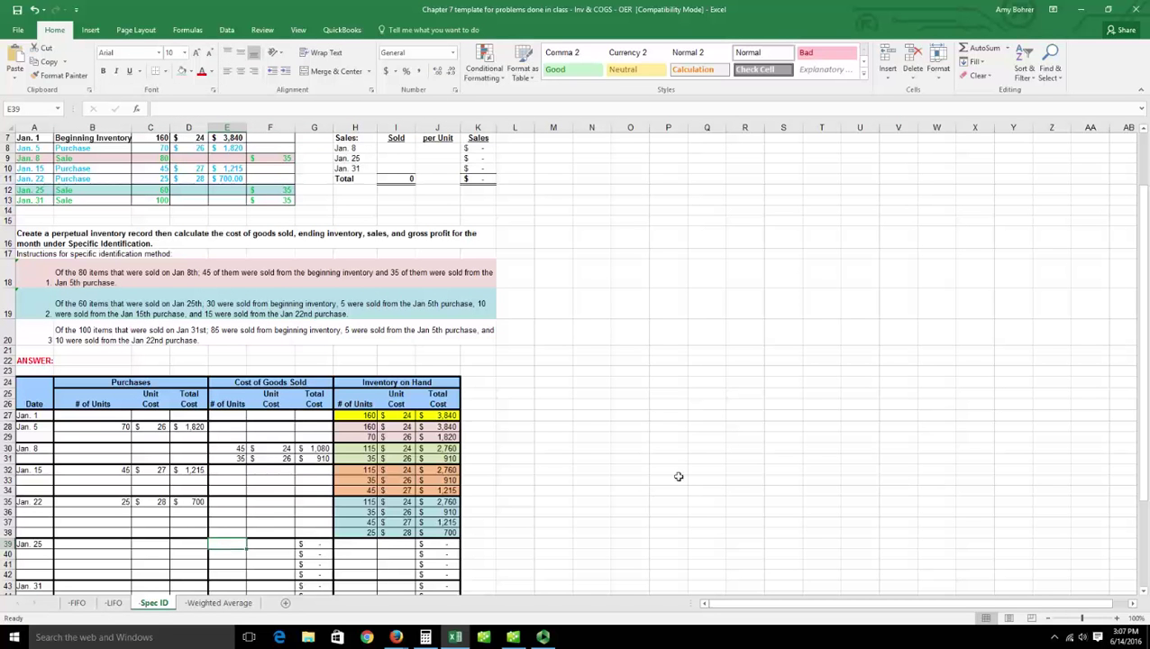
{"action": "type", "text": "30"}
{"action": "key", "text": "Tab"}
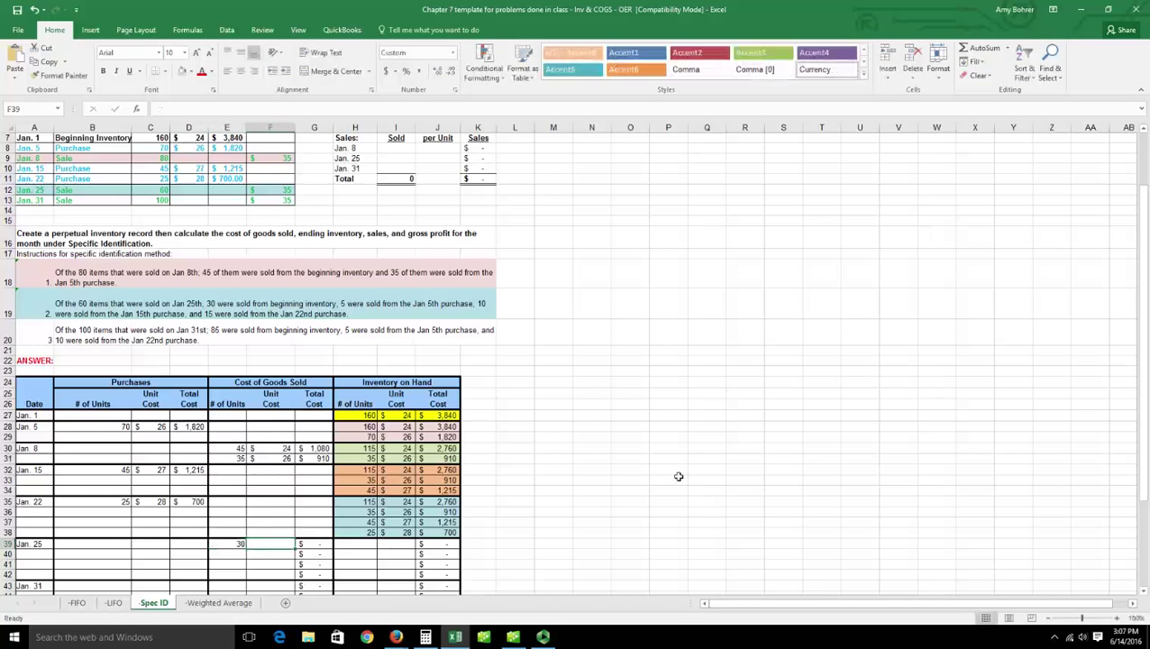
{"action": "type", "text": "24"}
{"action": "key", "text": "Return"}
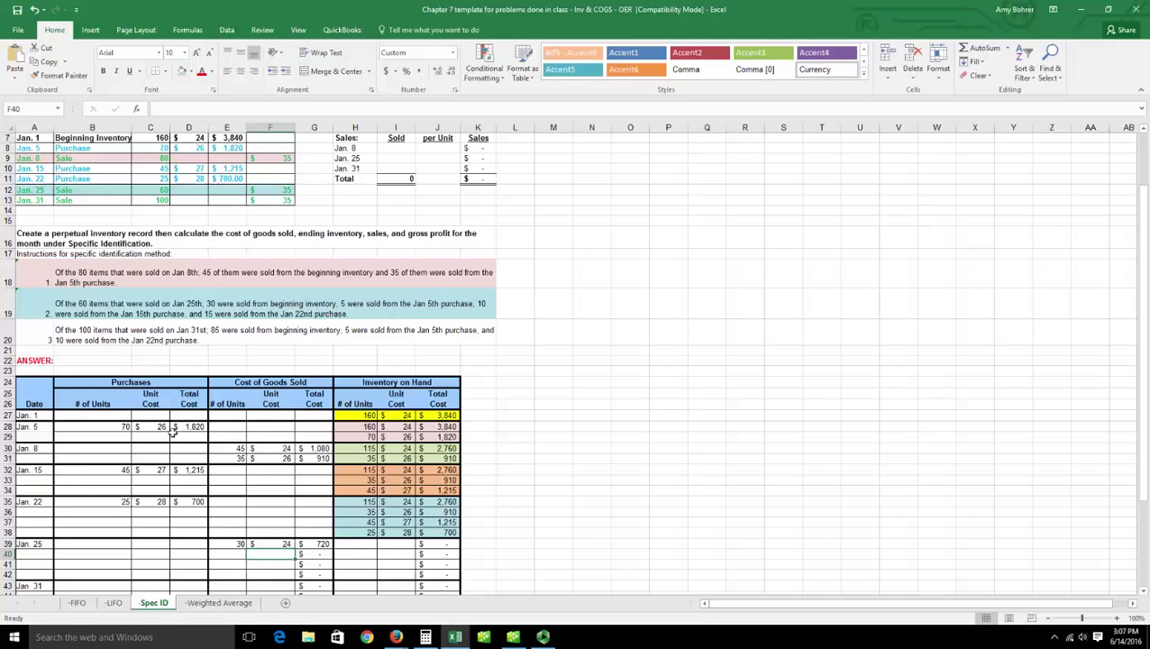
Record 5 units from the Jan. 5 purchase at $26 in the second Jan. 25 Cost of Goods Sold row.
{"action": "left_click", "coordinate": [229, 555]}
{"action": "type", "text": "5"}
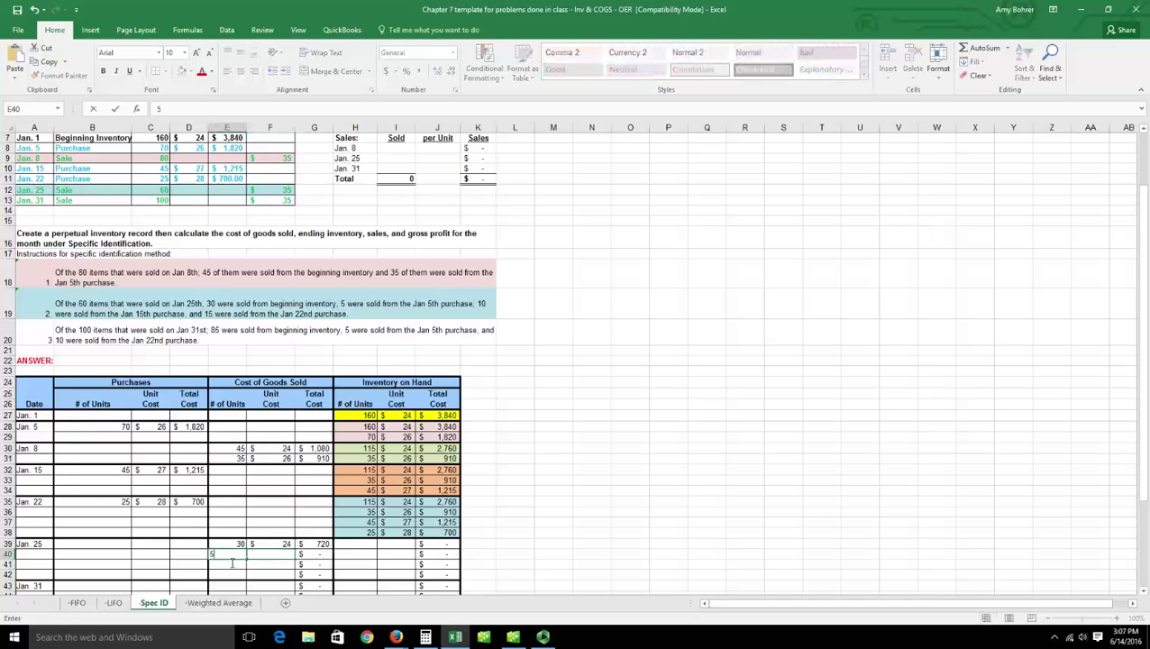
{"action": "key", "text": "Tab"}
{"action": "type", "text": "26"}
{"action": "key", "text": "Return"}
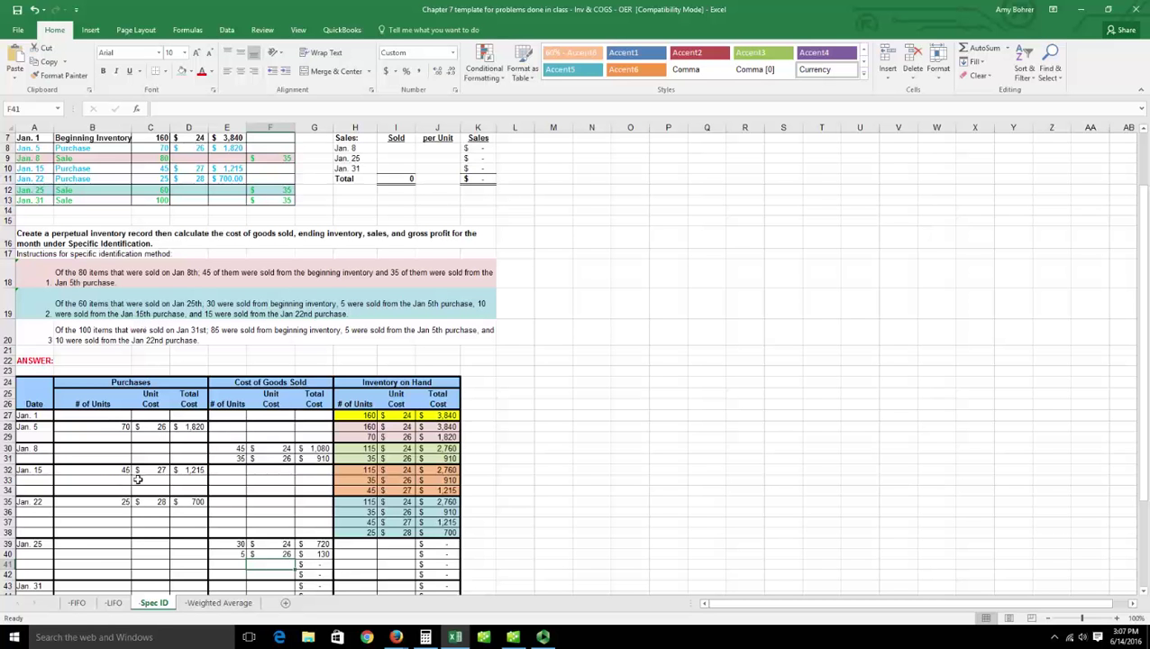
Record 10 units from the Jan. 15 purchase at $27 in the third Jan. 25 Cost of Goods Sold row.
{"action": "left_click", "coordinate": [232, 569]}
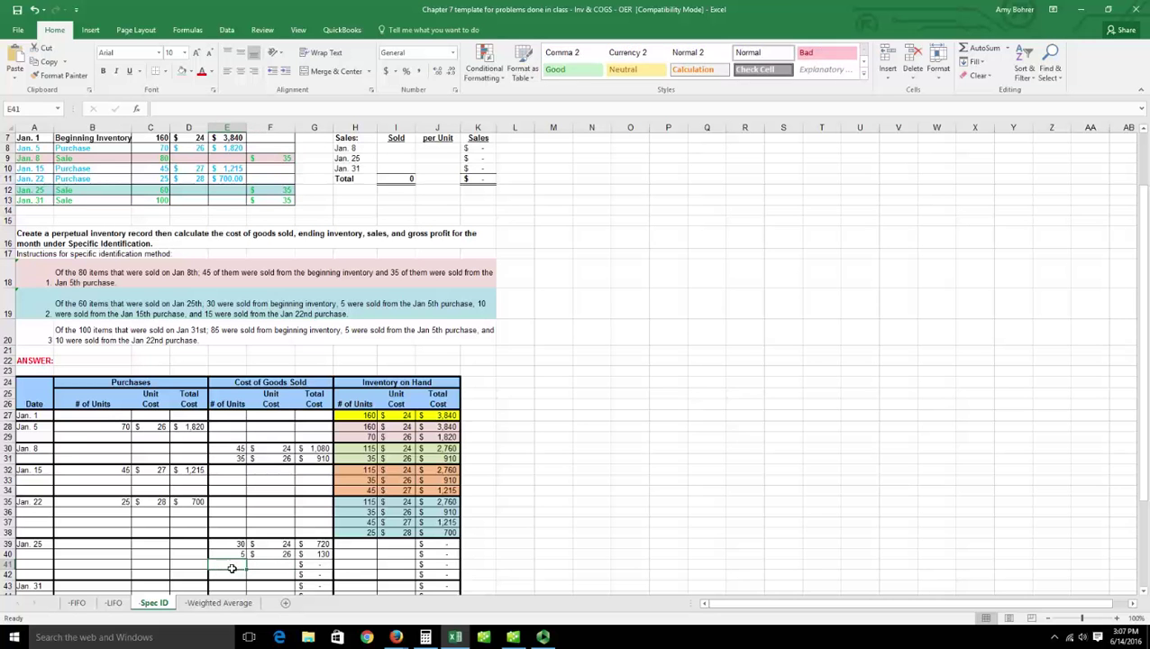
{"action": "type", "text": "10"}
{"action": "key", "text": "Right"}
{"action": "type", "text": "27"}
{"action": "key", "text": "Return"}
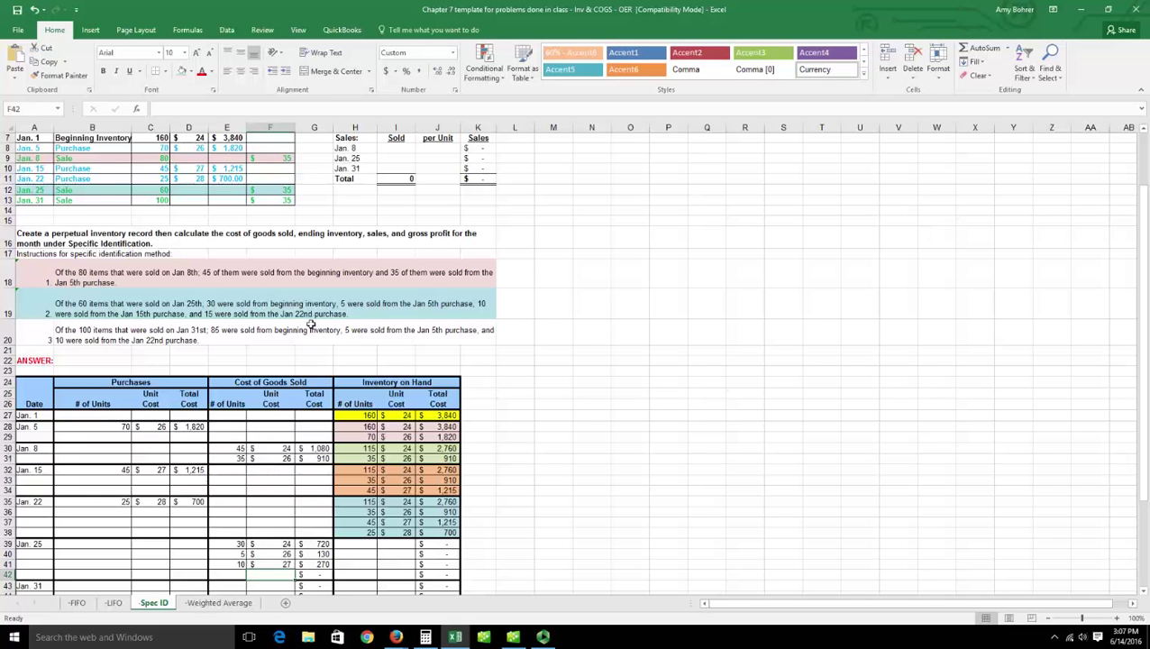
Record 15 units from the Jan. 22 purchase at $28 in the fourth Jan. 25 Cost of Goods Sold row.
{"action": "left_click", "coordinate": [311, 328]}
{"action": "left_click", "coordinate": [311, 315]}
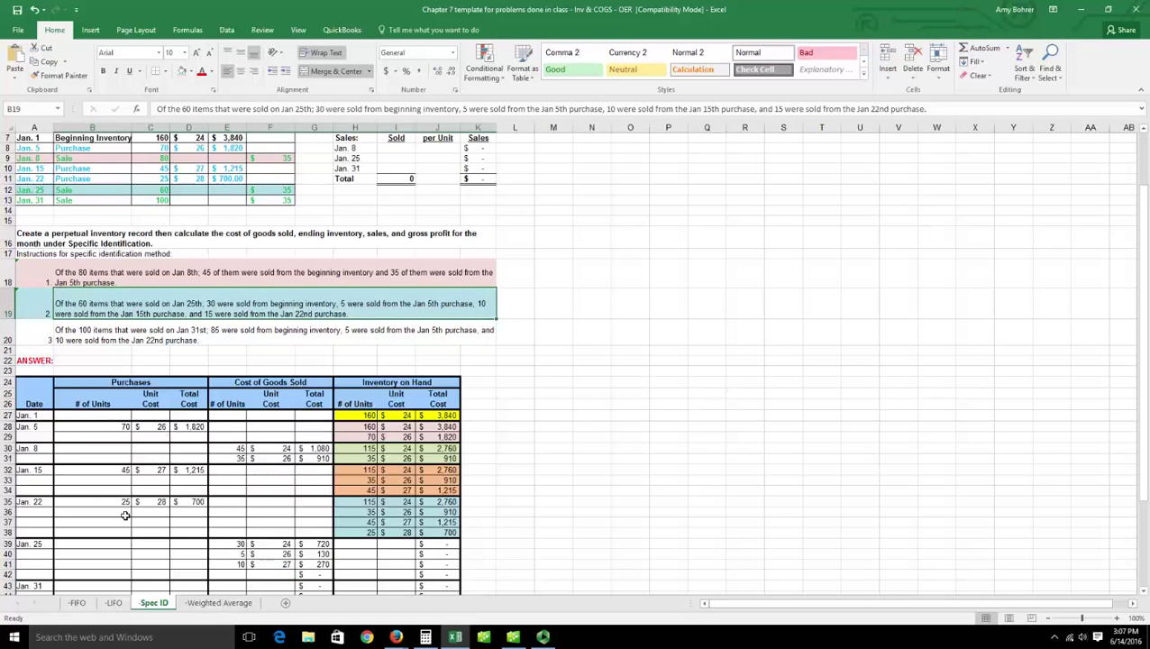
{"action": "left_click", "coordinate": [240, 576]}
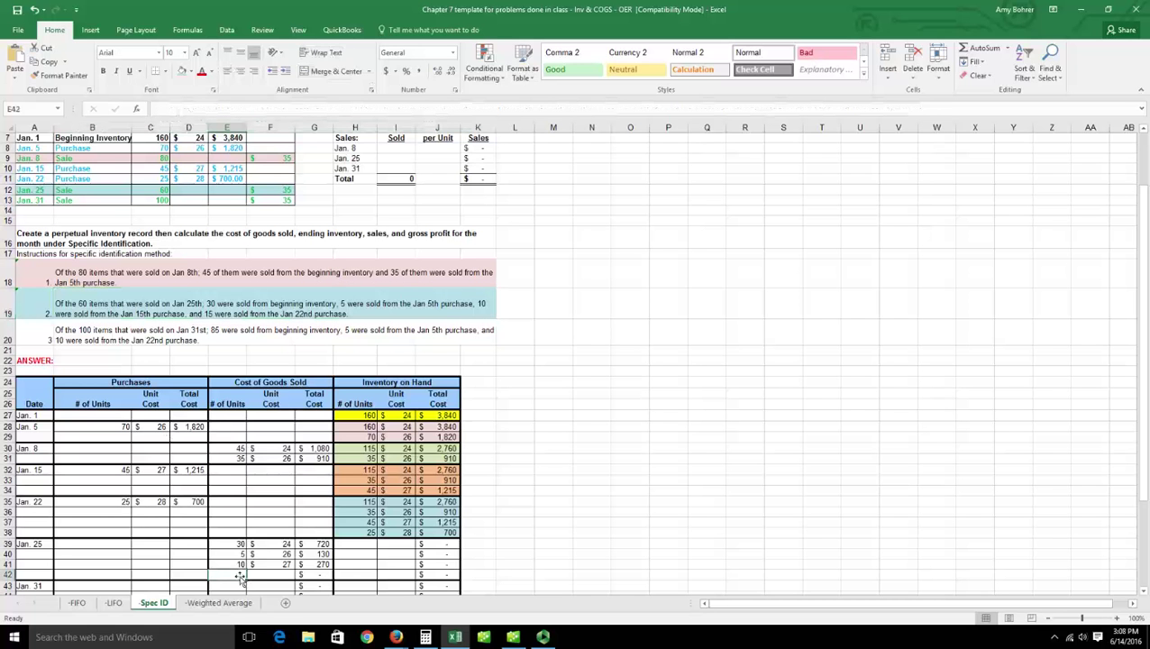
{"action": "type", "text": "15"}
{"action": "key", "text": "Tab"}
{"action": "type", "text": "28"}
{"action": "key", "text": "Down"}
Check the sums of the Jan. 25 units sold and their total costs in the Cost of Goods Sold section.
{"action": "left_click_drag", "start_coordinate": [232, 545], "coordinate": [234, 582]}
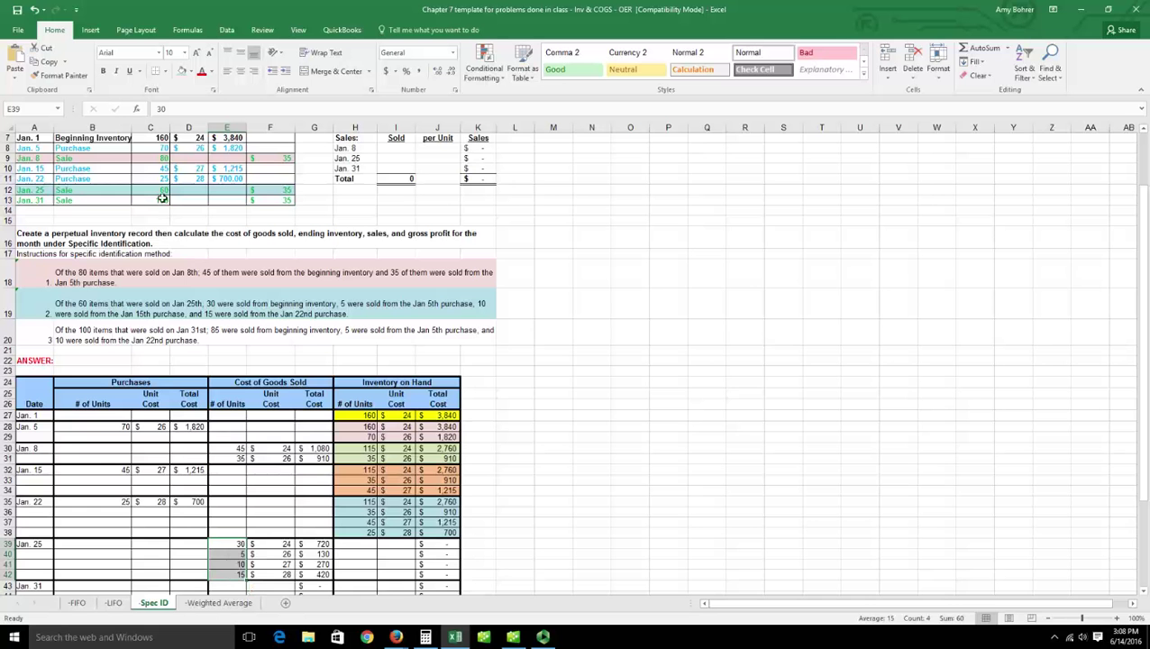
{"action": "scroll", "coordinate": [223, 406], "scroll_direction": "down", "scroll_amount": 1}
{"action": "left_click_drag", "start_coordinate": [324, 515], "coordinate": [318, 543]}
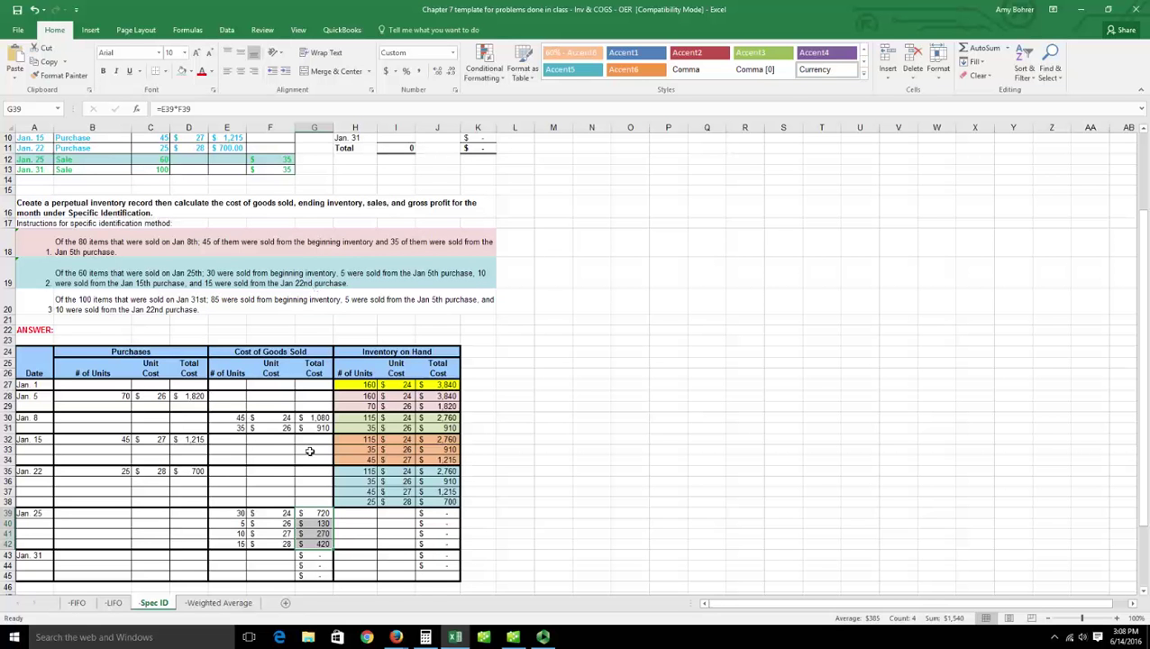
Record the remaining beginning inventory as =115-30 units at $24 in the first Jan. 25 Inventory on Hand row.
{"action": "left_click", "coordinate": [230, 513]}
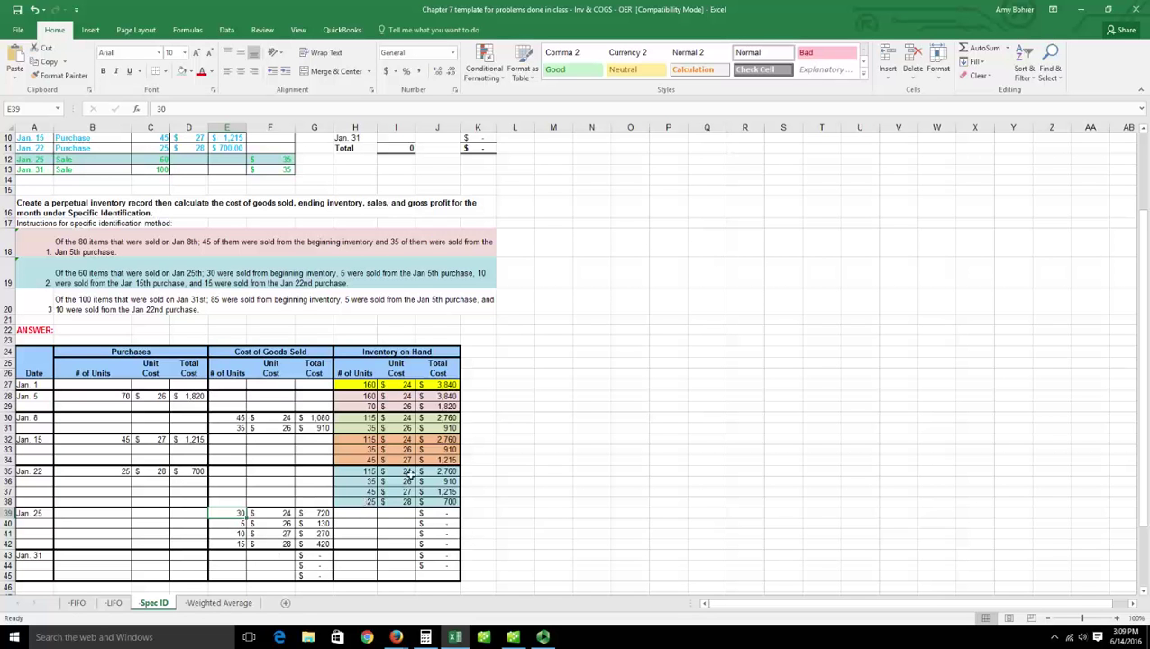
{"action": "left_click", "coordinate": [371, 517]}
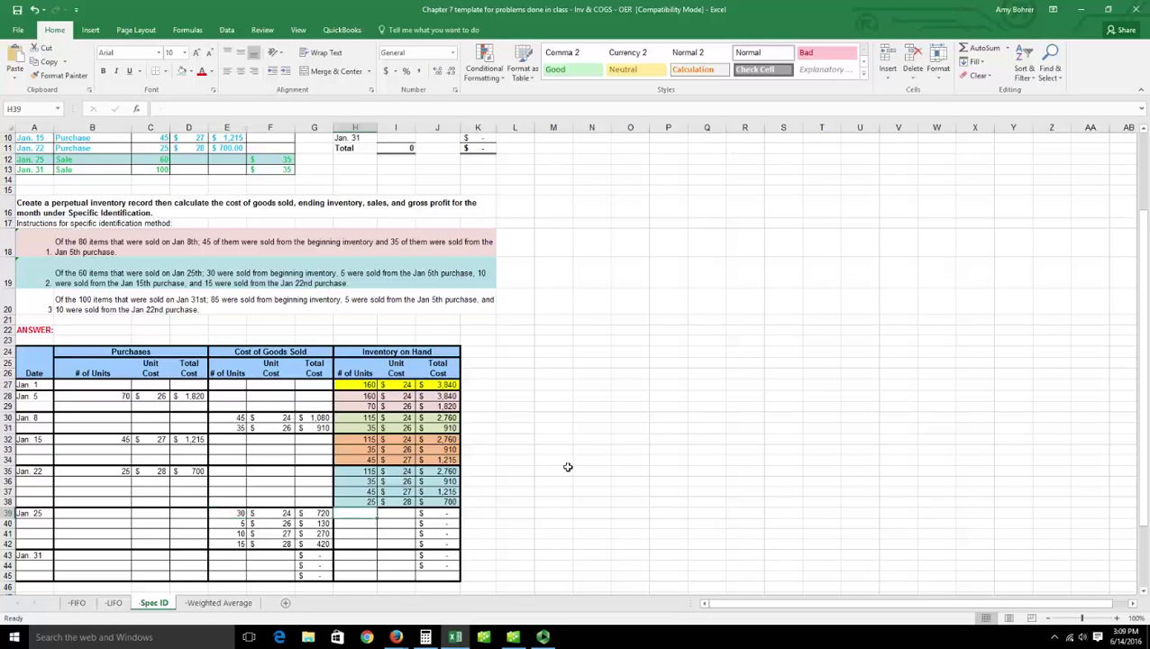
{"action": "type", "text": "=115"}
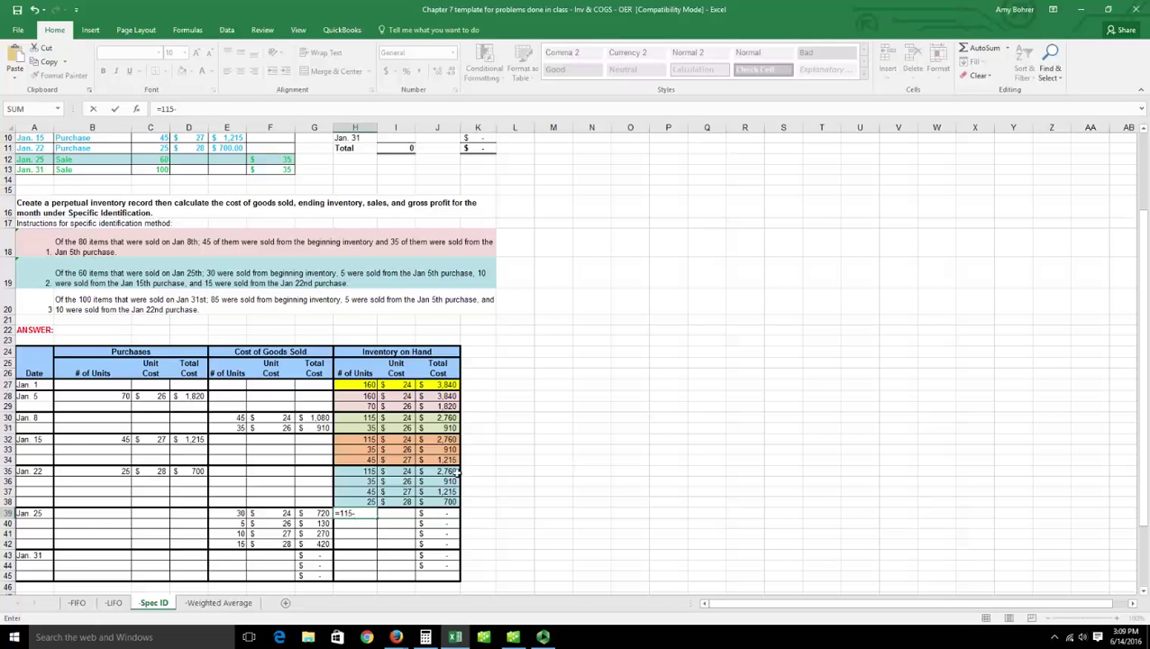
{"action": "type", "text": "-30"}
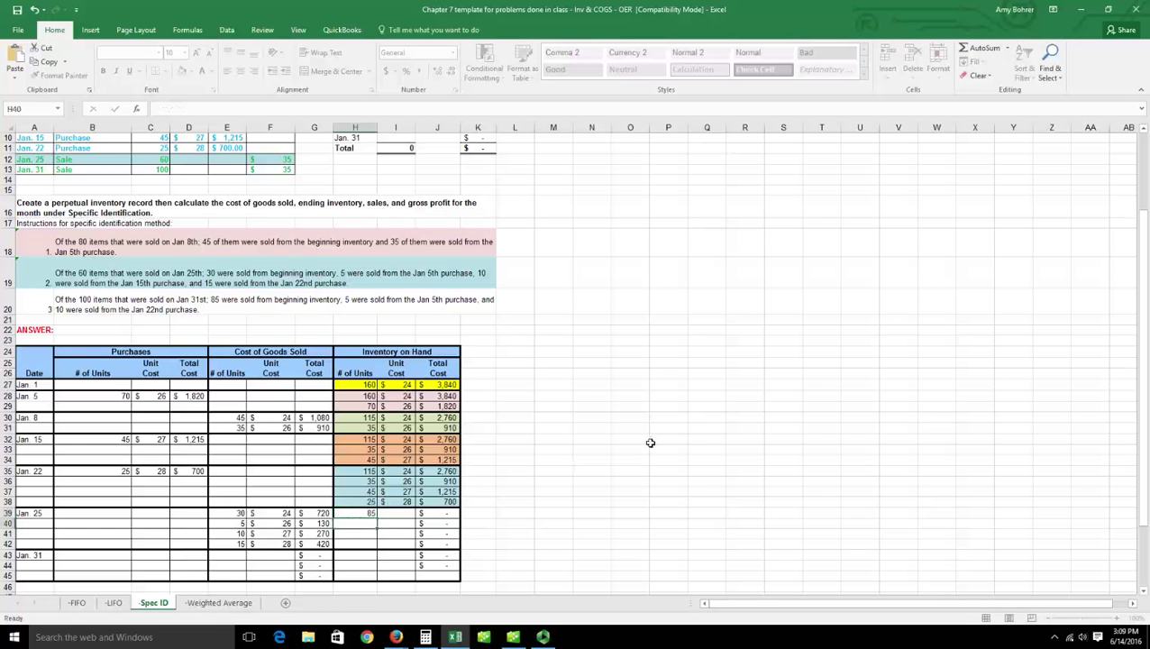
{"action": "key", "text": "Tab"}
{"action": "type", "text": "24"}
{"action": "key", "text": "Return"}
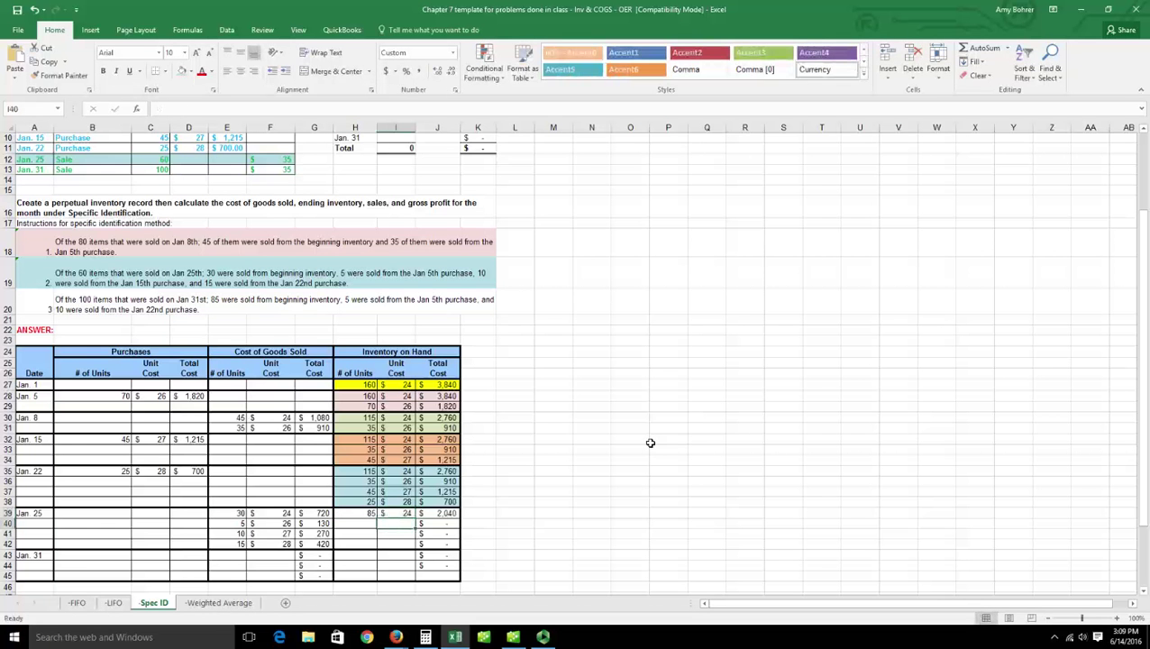
Record 30 remaining units from the Jan. 5 purchase at $26 in the second Jan. 25 Inventory on Hand row.
{"action": "left_click", "coordinate": [359, 524]}
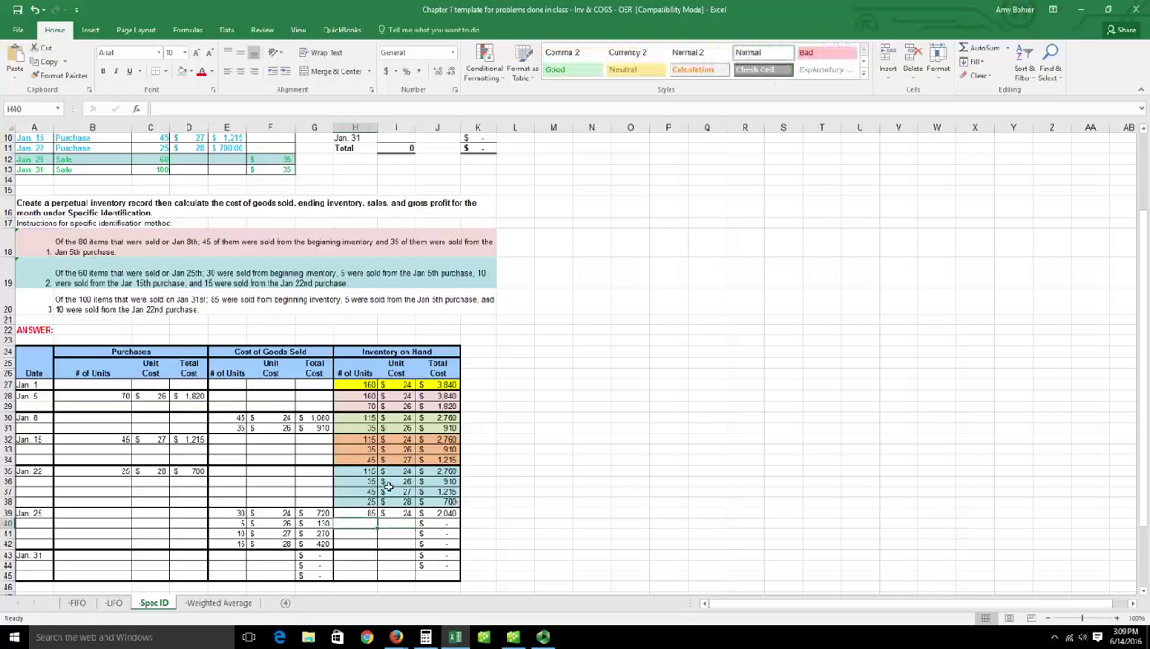
{"action": "type", "text": "=35"}
{"action": "key", "text": "BackSpace"}
{"action": "type", "text": "0"}
{"action": "key", "text": "Tab"}
{"action": "type", "text": "26"}
Record =45-10 remaining units from the Jan. 15 purchase at $27 in the third Jan. 25 Inventory on Hand row.
{"action": "left_click", "coordinate": [370, 536]}
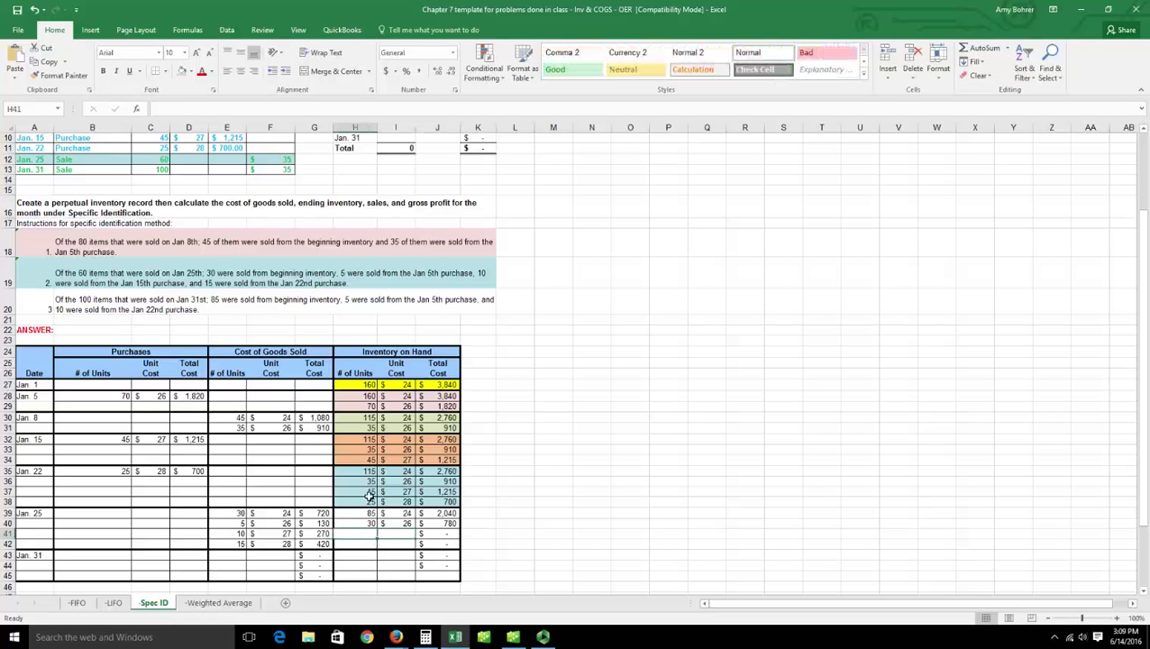
{"action": "type", "text": "=45-"}
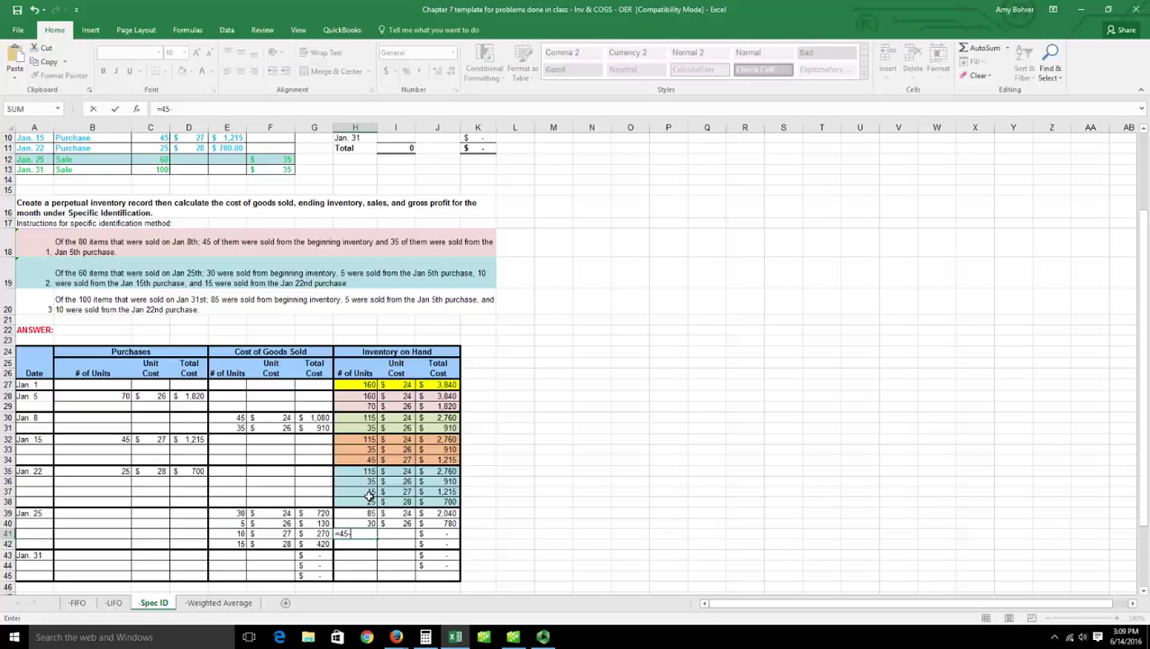
{"action": "type", "text": "10"}
{"action": "key", "text": "Tab"}
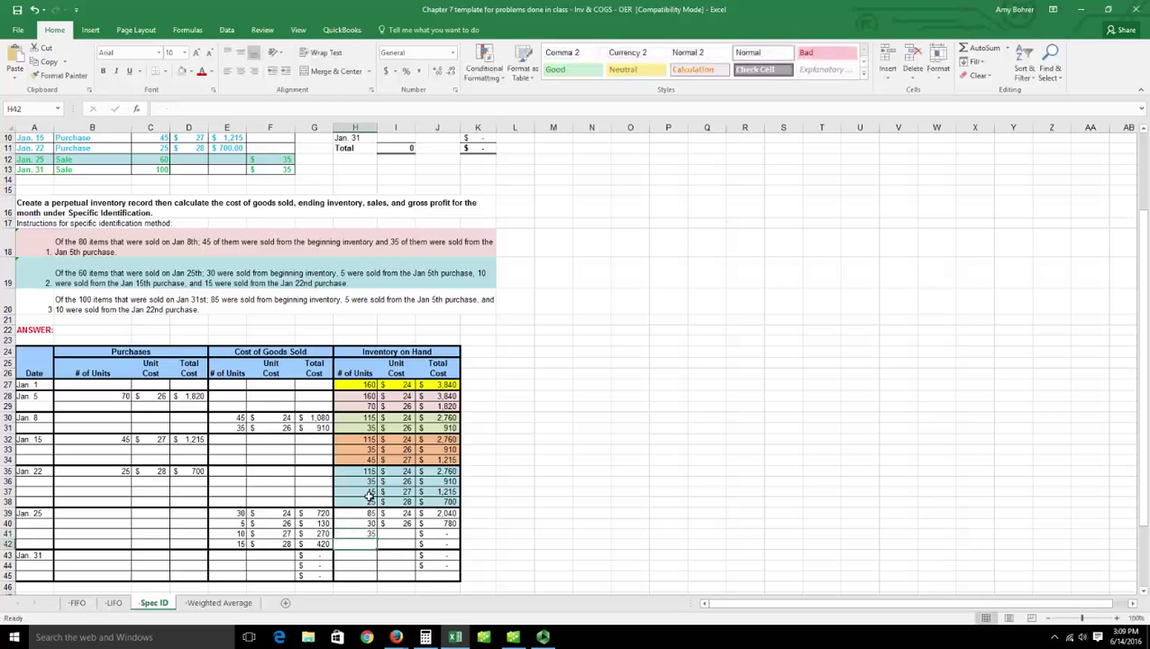
{"action": "type", "text": "27"}
{"action": "key", "text": "Return"}
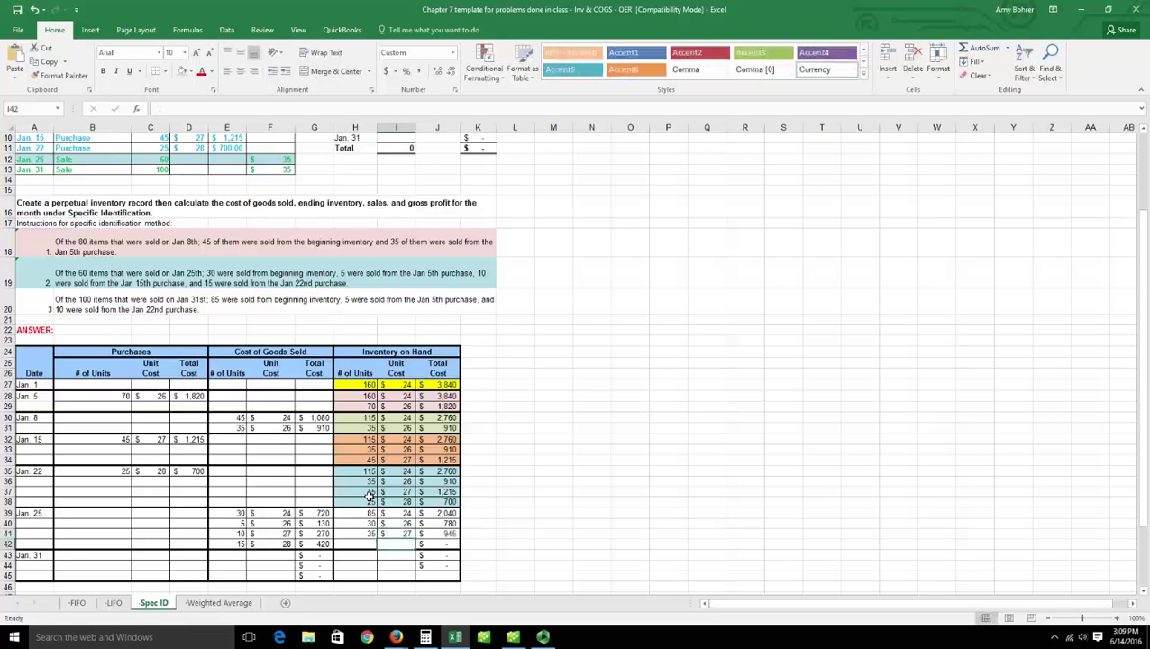
Record =25-15 remaining units from the Jan. 22 purchase at $28 in the fourth Jan. 25 Inventory on Hand row.
{"action": "left_click", "coordinate": [352, 545]}
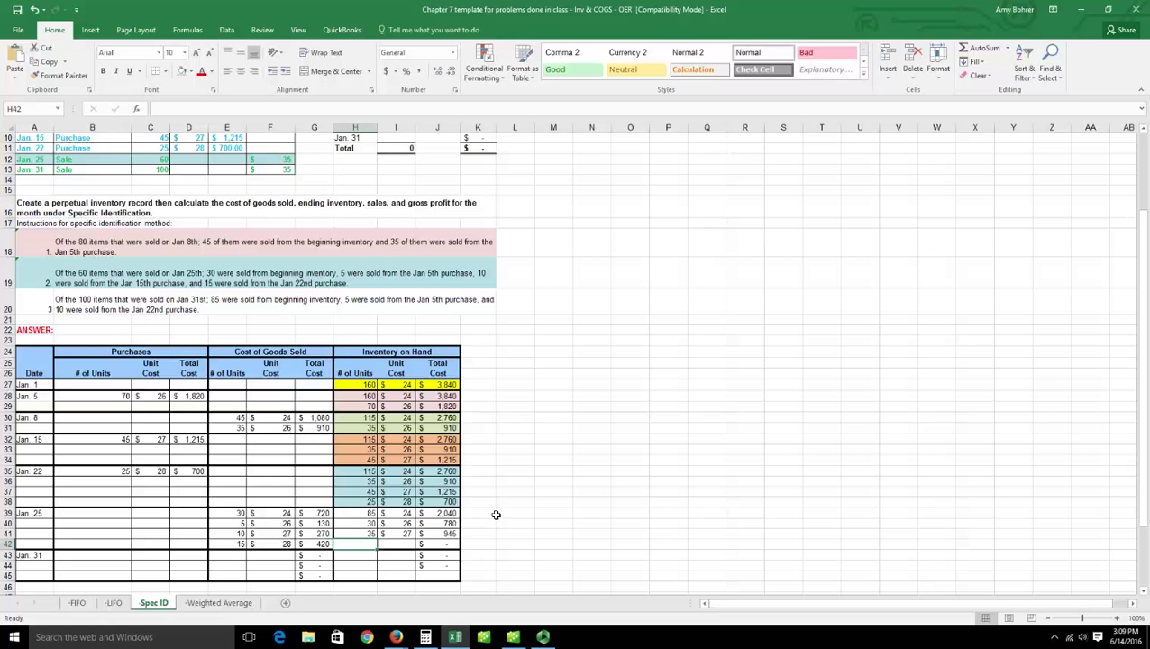
{"action": "type", "text": "=25-15"}
{"action": "key", "text": "Tab"}
{"action": "type", "text": "28"}
{"action": "key", "text": "Return"}
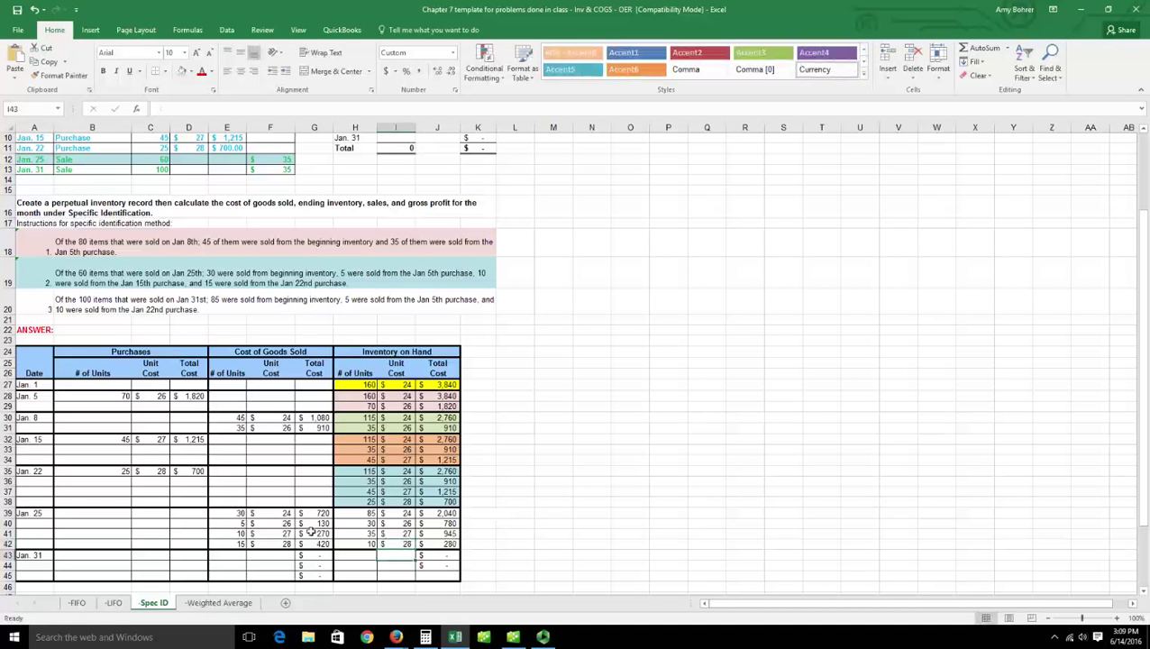
Fill the four Jan. 25 Inventory on Hand rows with Tan, Background 2, Darker 50%.
{"action": "left_click_drag", "start_coordinate": [365, 513], "coordinate": [436, 550]}
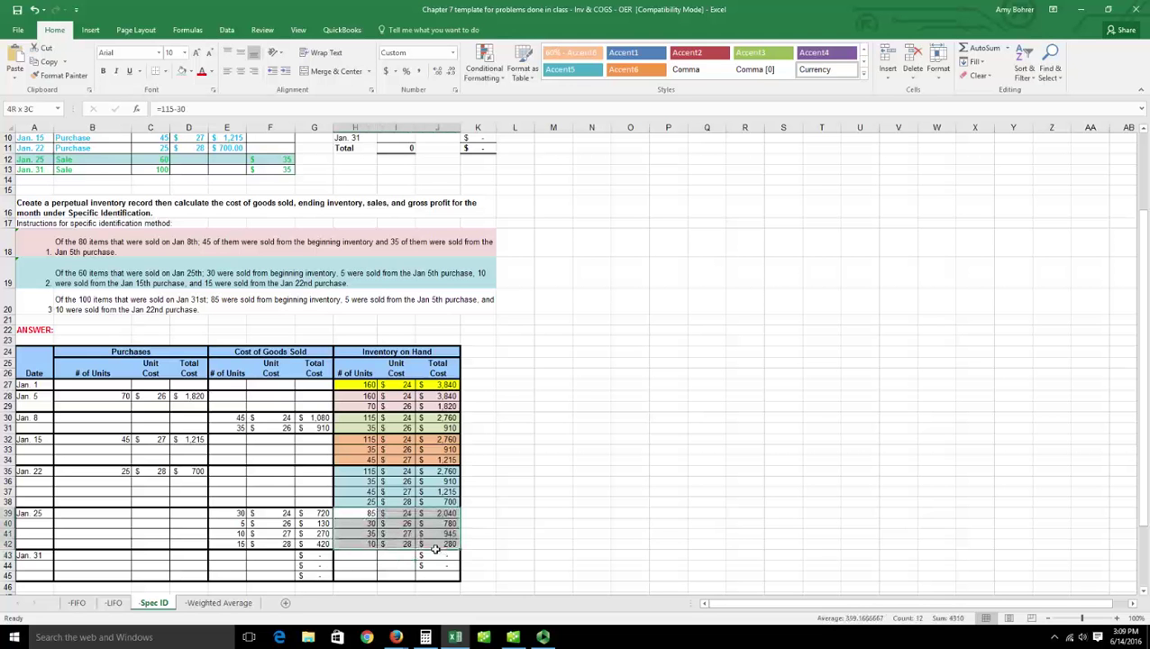
{"action": "left_click", "coordinate": [191, 72]}
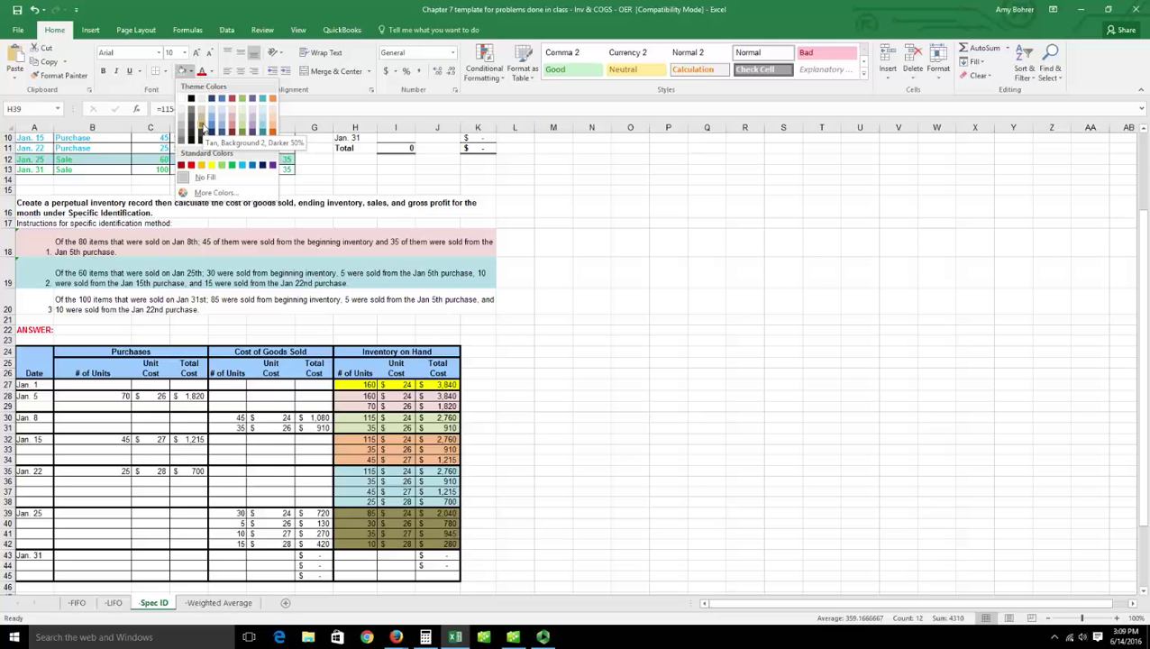
{"action": "left_click", "coordinate": [201, 130]}
{"action": "left_click", "coordinate": [625, 442]}
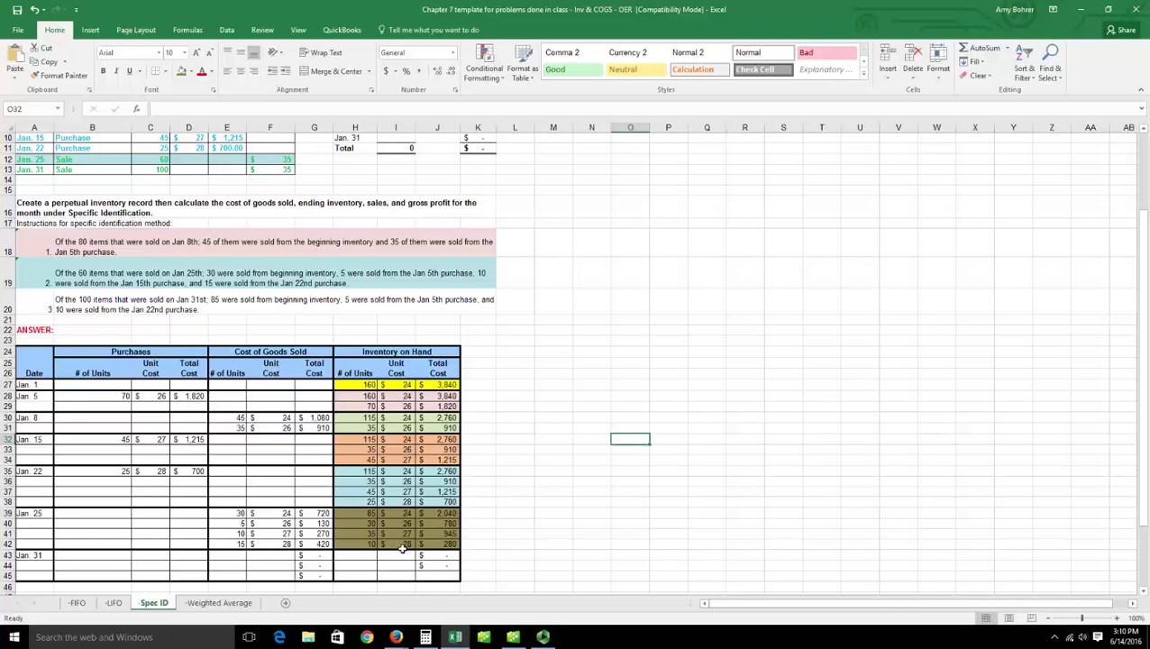
{"action": "left_click_drag", "start_coordinate": [36, 169], "coordinate": [281, 172]}
{"action": "left_click", "coordinate": [180, 72]}
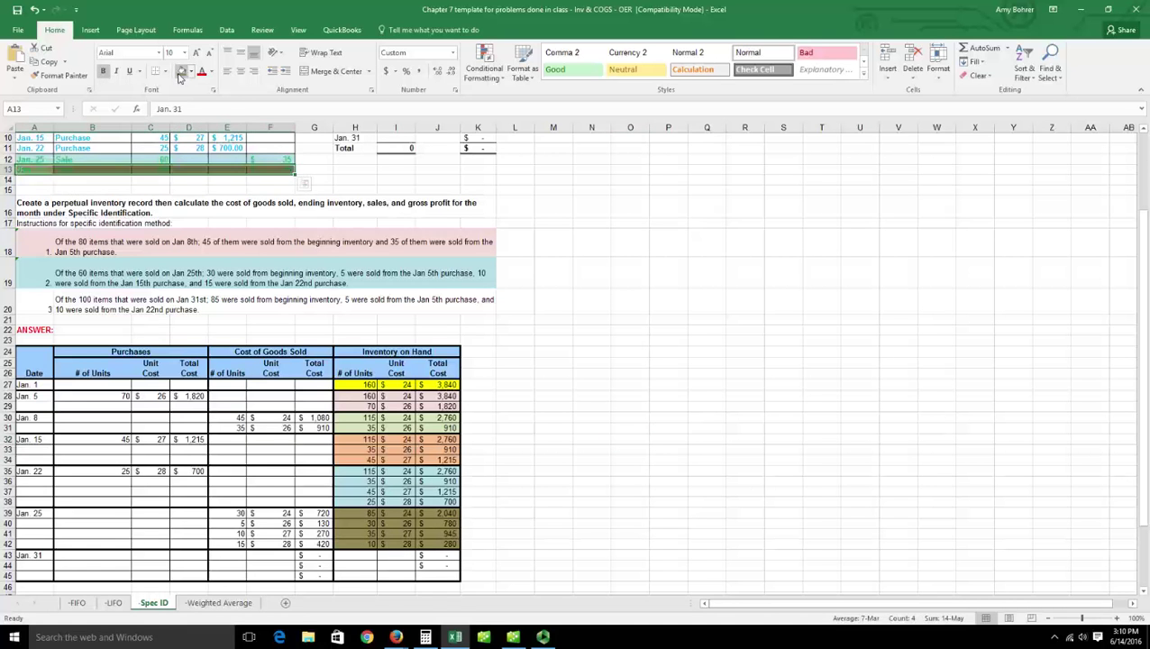
{"action": "left_click", "coordinate": [369, 180]}
Fill the Jan. 31 sale row and the third specific identification instruction with yellow.
{"action": "left_click_drag", "start_coordinate": [43, 172], "coordinate": [281, 172]}
{"action": "left_click", "coordinate": [190, 71]}
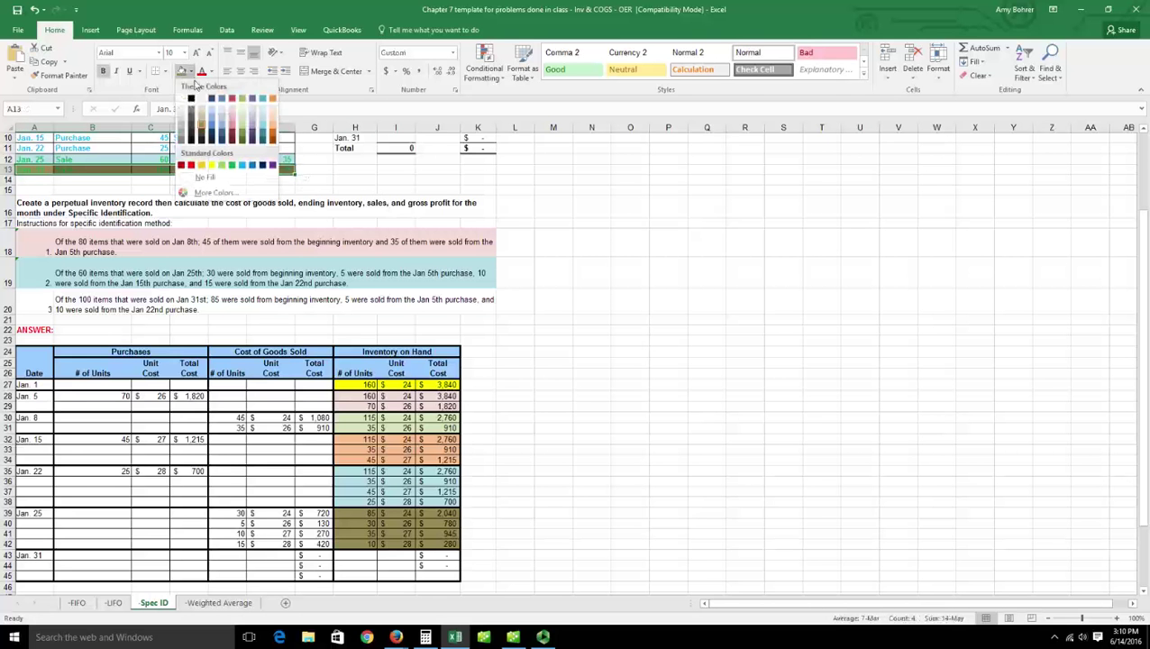
{"action": "left_click", "coordinate": [212, 166]}
{"action": "left_click", "coordinate": [321, 181]}
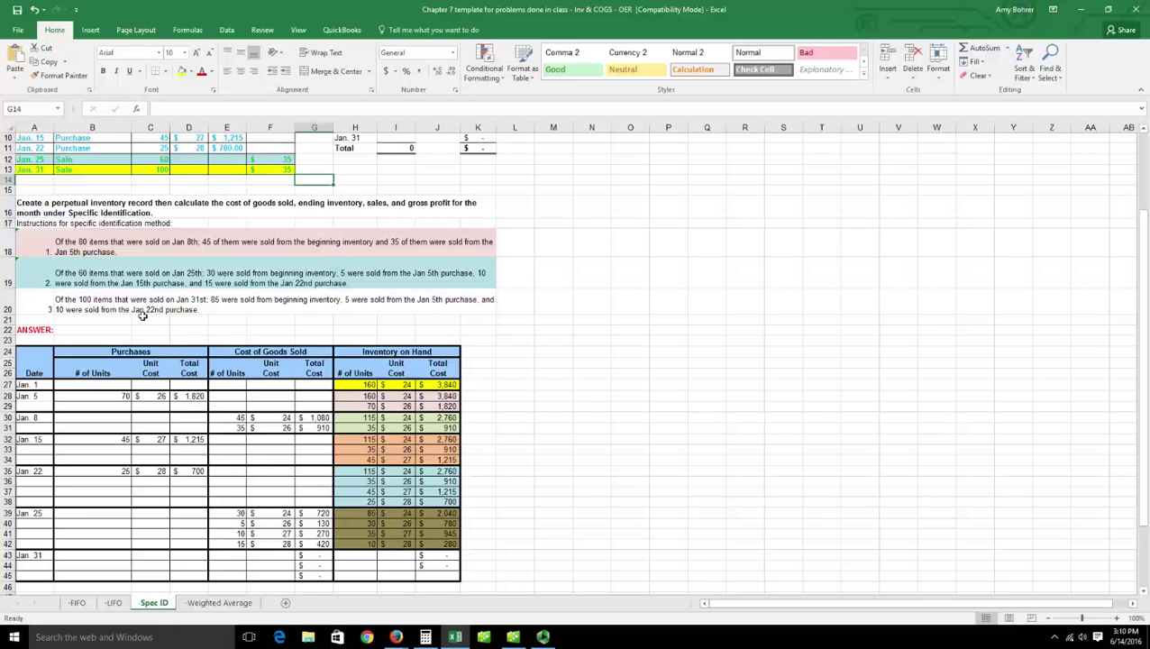
{"action": "left_click_drag", "start_coordinate": [23, 306], "coordinate": [135, 306]}
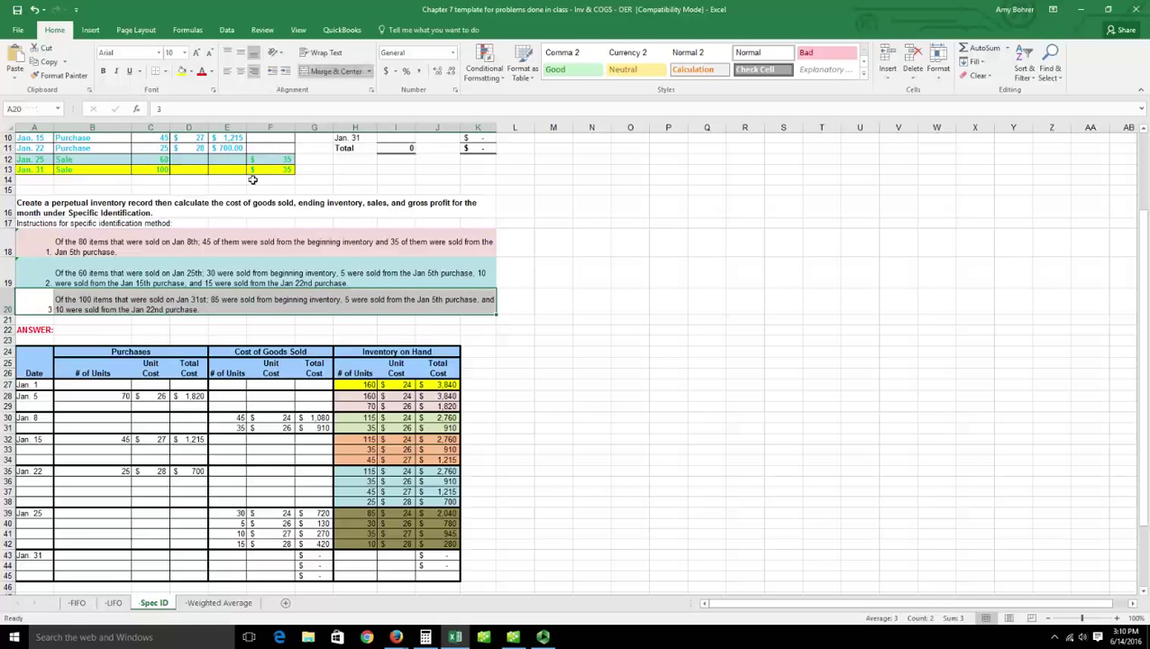
{"action": "left_click", "coordinate": [182, 71]}
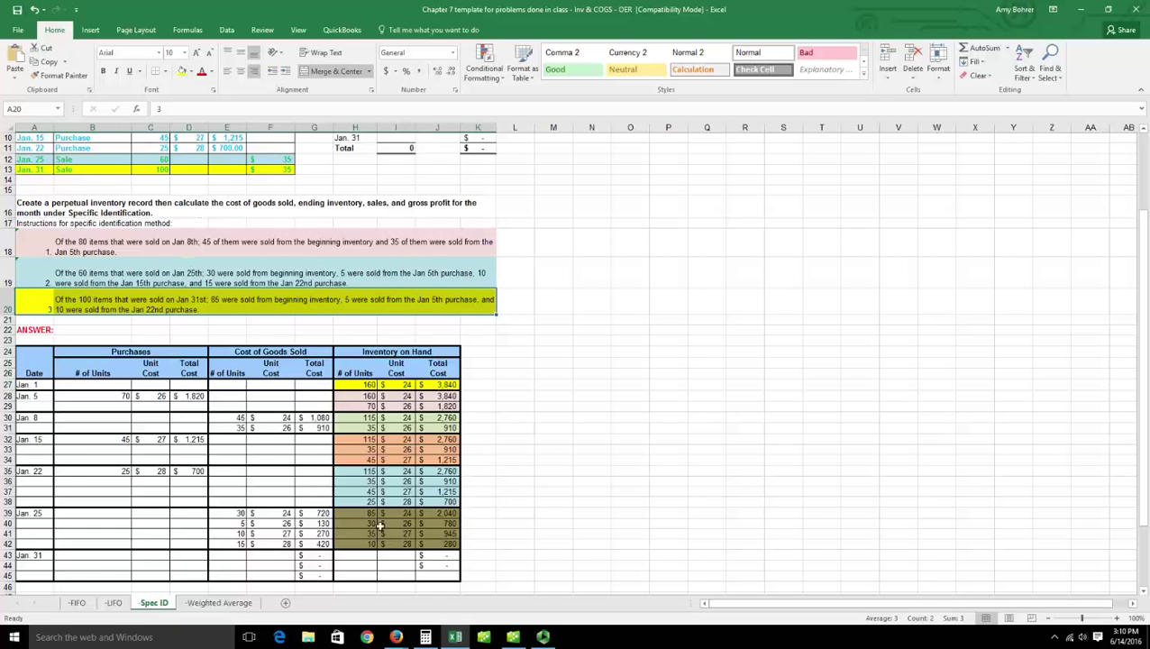
Check the Jan. 25 units on hand, and record 85 beginning inventory units at $24 in the first Jan. 31 Cost of Goods Sold row.
{"action": "left_click_drag", "start_coordinate": [373, 513], "coordinate": [376, 544]}
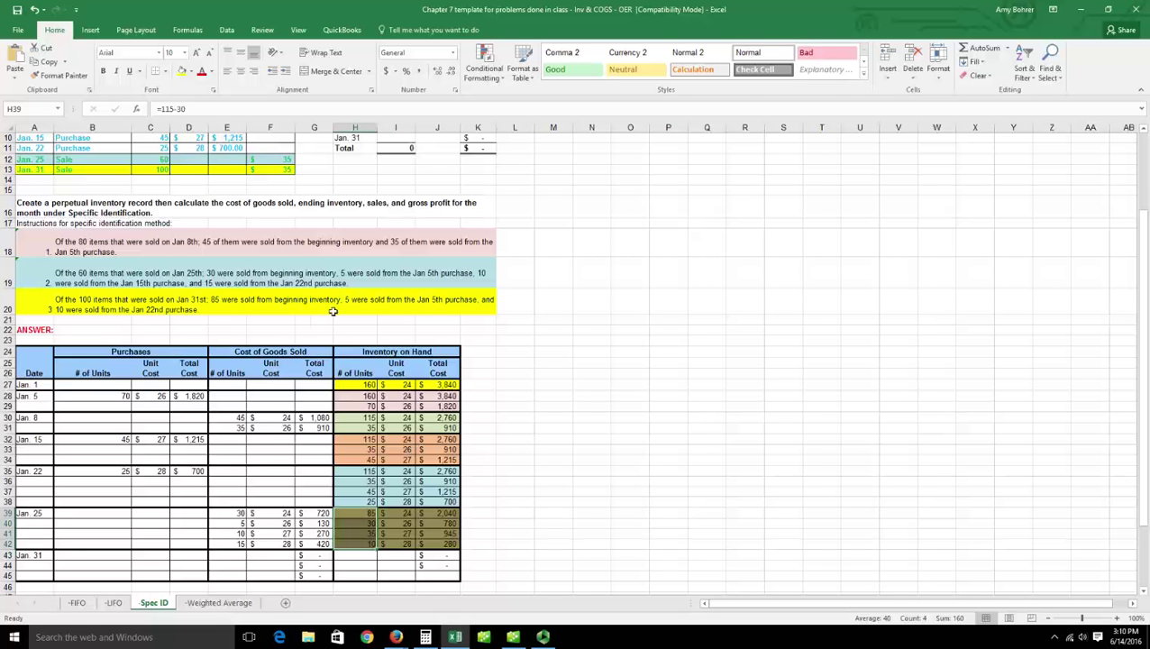
{"action": "left_click", "coordinate": [229, 556]}
{"action": "type", "text": "85"}
{"action": "key", "text": "Tab"}
{"action": "type", "text": "24"}
{"action": "key", "text": "Down"}
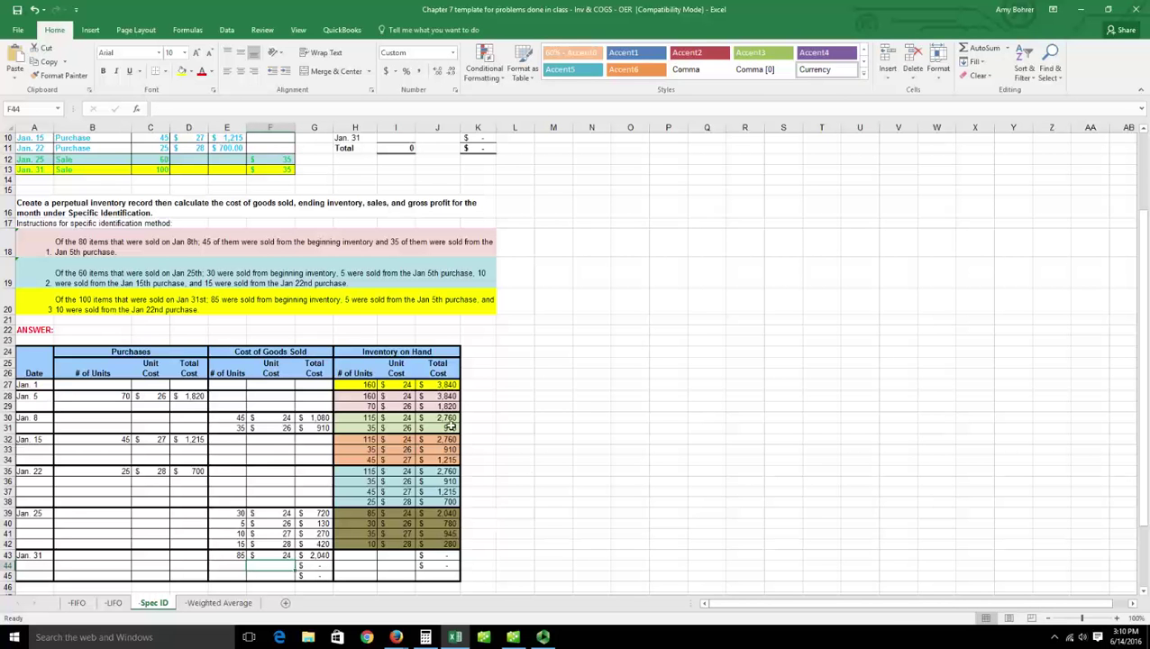
Record 5 units from the Jan. 5 purchase at $26 in the second Jan. 31 Cost of Goods Sold row.
{"action": "left_click", "coordinate": [241, 566]}
{"action": "type", "text": "5"}
{"action": "key", "text": "Tab"}
{"action": "type", "text": "26"}
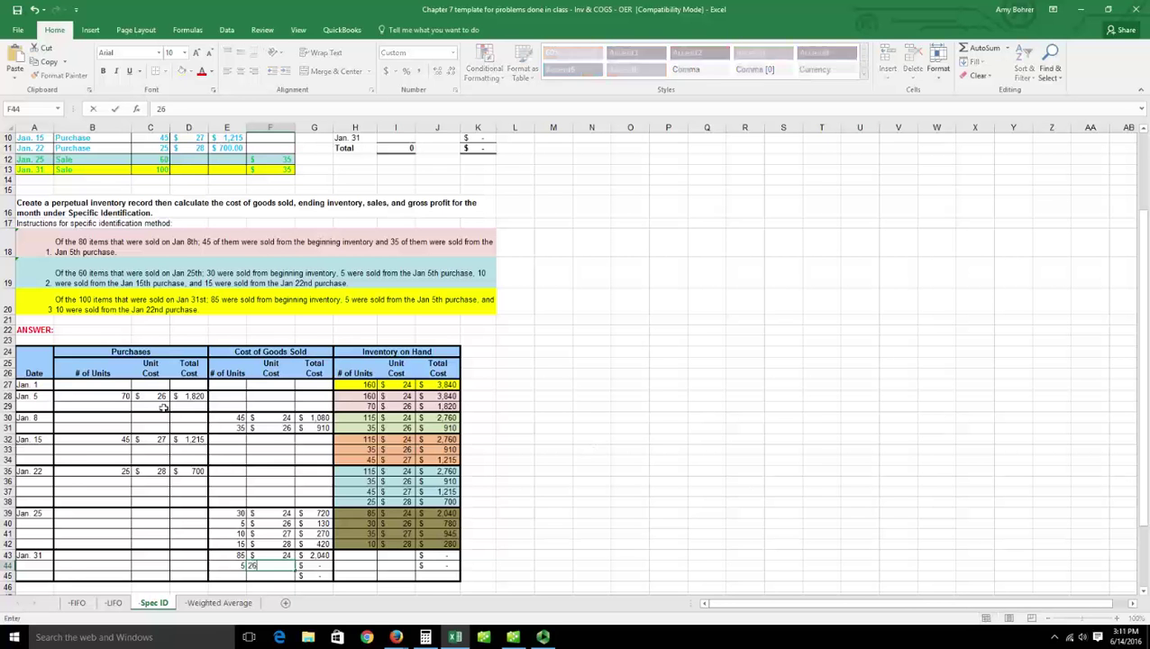
{"action": "key", "text": "Return"}
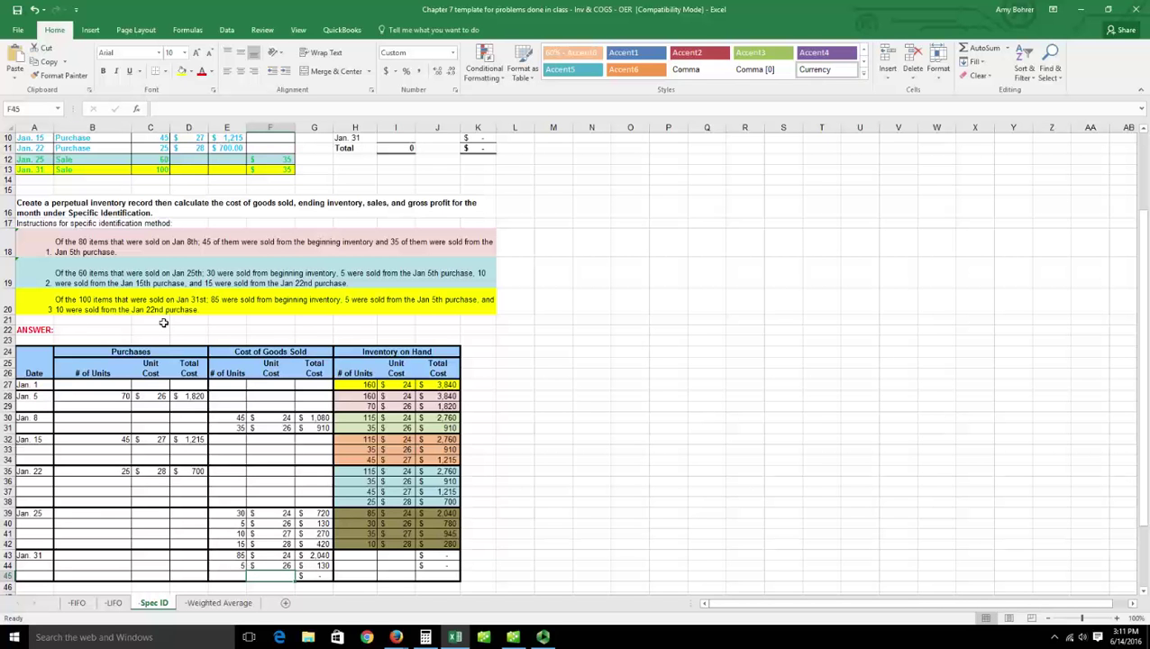
Record 10 units from the Jan. 22 purchase at $28 in the third Jan. 31 Cost of Goods Sold row and check the sum of units sold.
{"action": "left_click", "coordinate": [237, 578]}
{"action": "type", "text": "10"}
{"action": "key", "text": "Tab"}
{"action": "type", "text": "28"}
{"action": "left_click", "coordinate": [240, 565]}
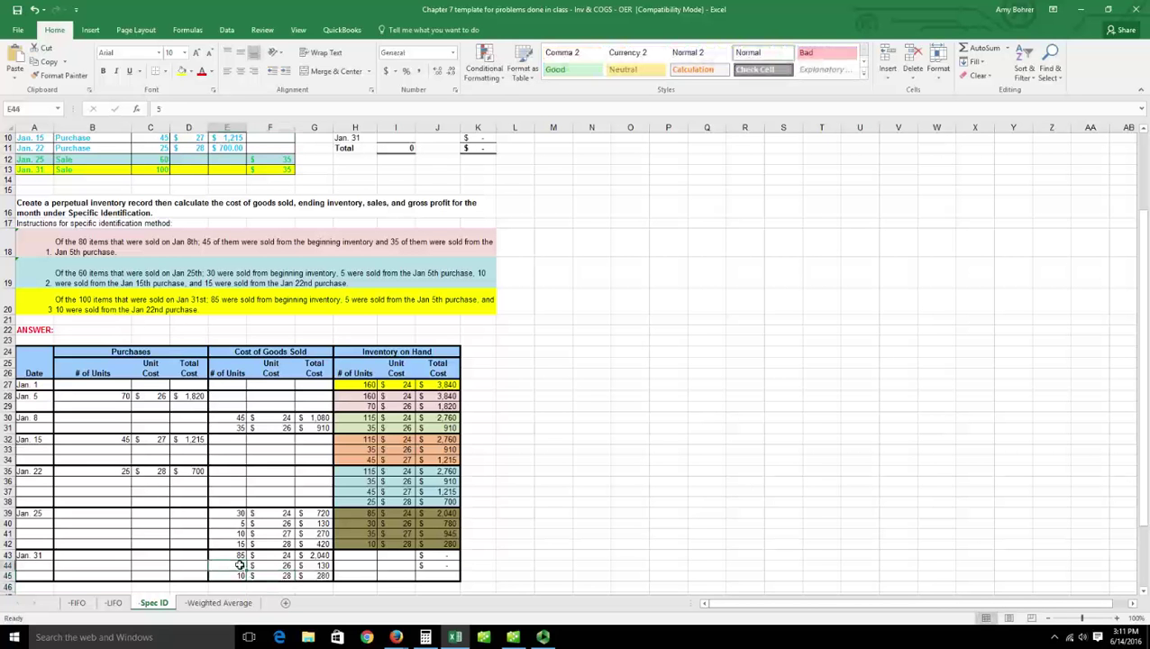
{"action": "left_click_drag", "start_coordinate": [239, 559], "coordinate": [238, 578]}
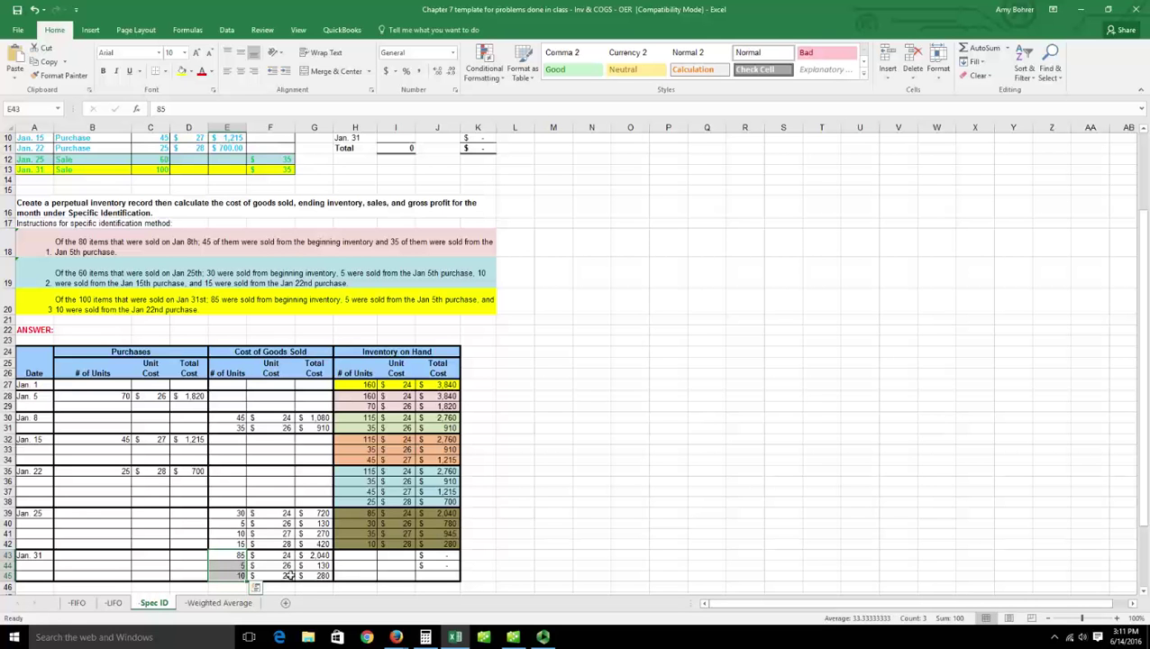
Record 25 remaining units from the Jan. 5 purchase at $26 in the first Jan. 31 Inventory on Hand row.
{"action": "left_click", "coordinate": [365, 556]}
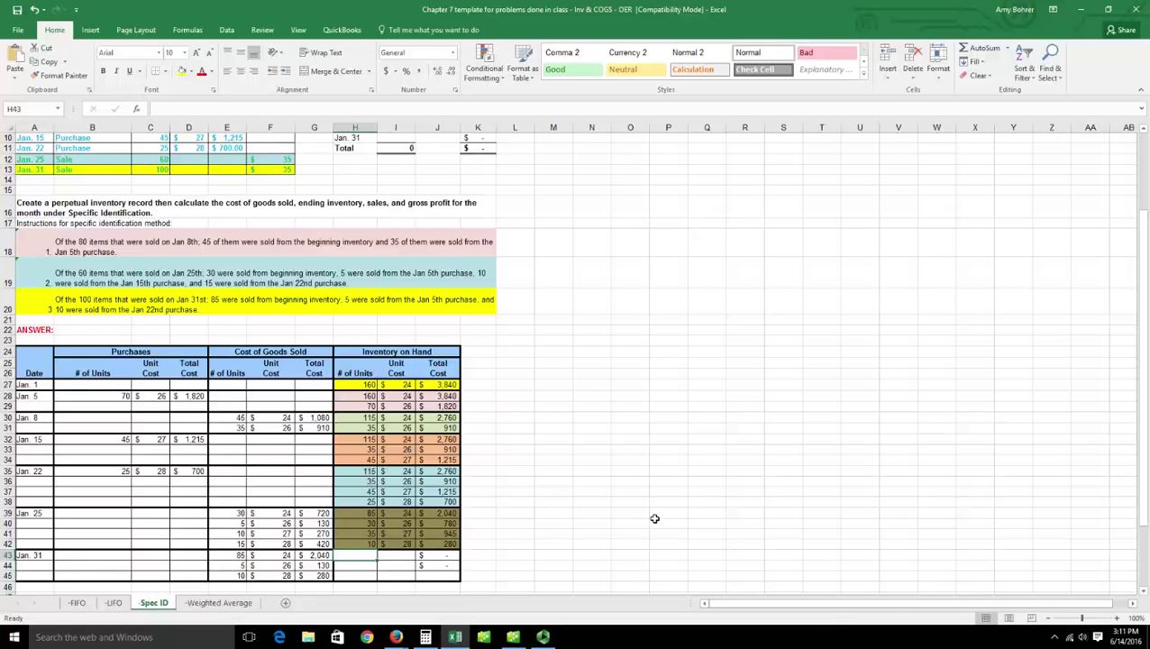
{"action": "scroll", "coordinate": [654, 518], "scroll_direction": "down", "scroll_amount": 1}
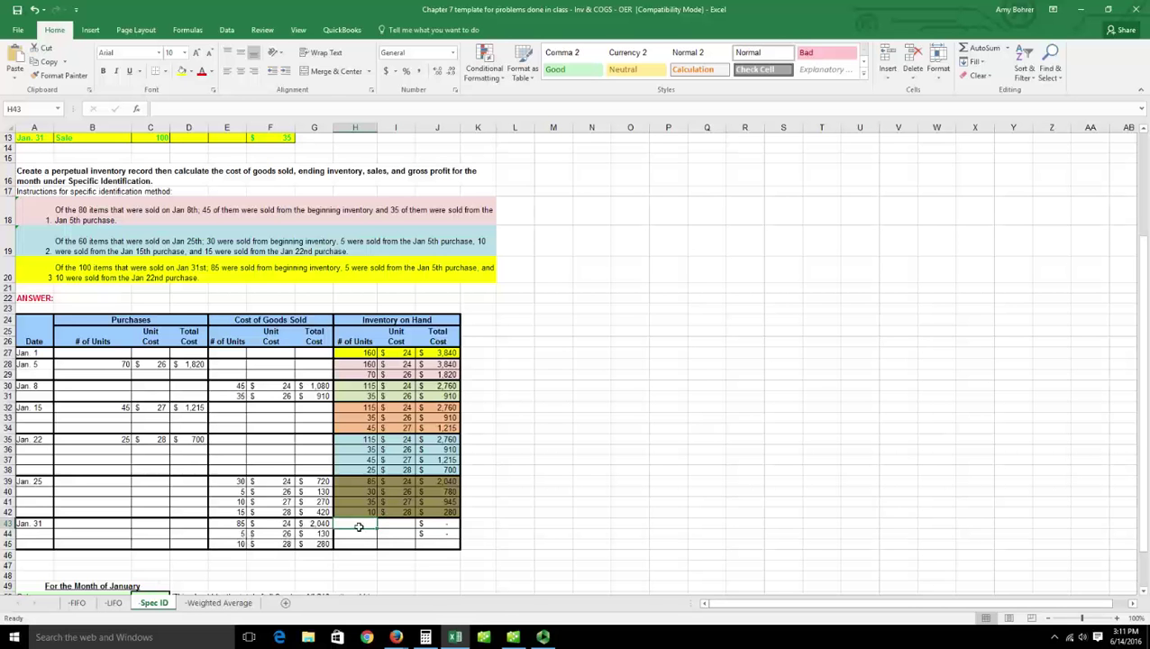
{"action": "type", "text": "25"}
{"action": "key", "text": "Right"}
{"action": "type", "text": "26"}
{"action": "key", "text": "Return"}
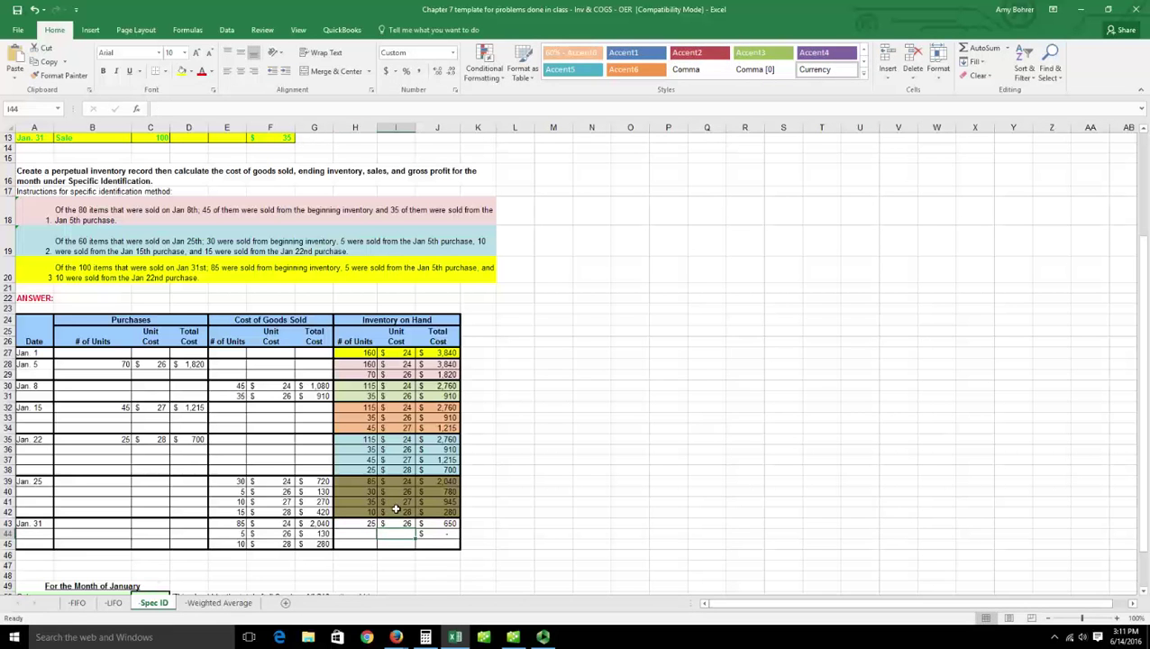
Record 35 remaining units from the Jan. 15 purchase at $27 in the second Jan. 31 Inventory on Hand row.
{"action": "left_click", "coordinate": [363, 537]}
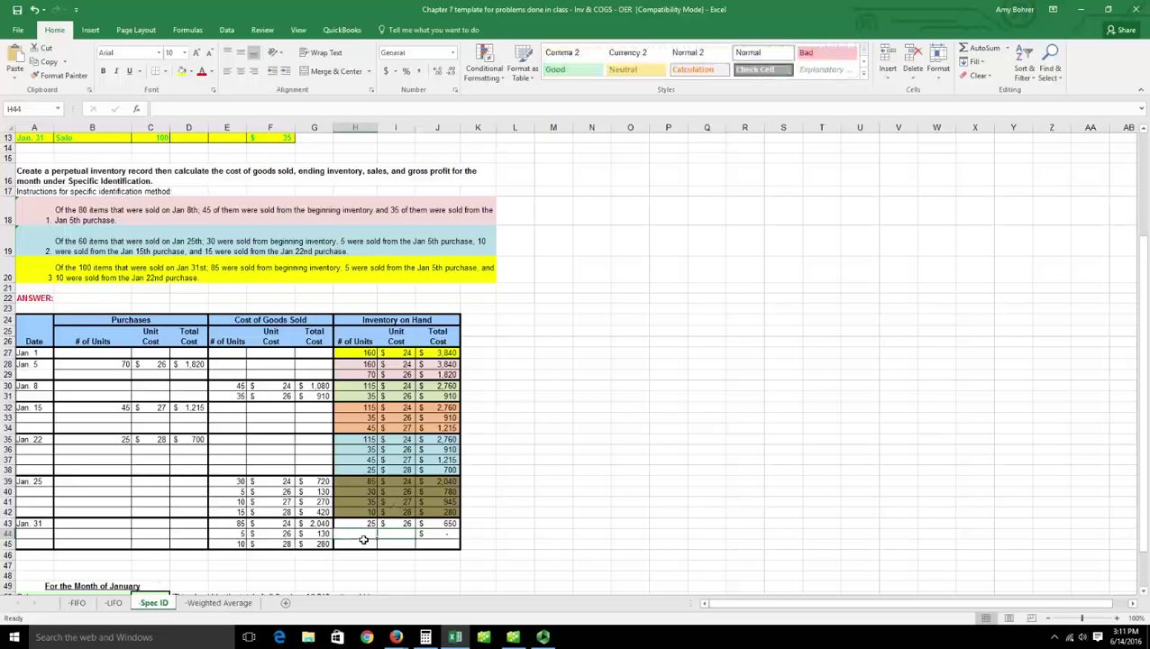
{"action": "type", "text": "35"}
{"action": "key", "text": "Right"}
{"action": "type", "text": "27"}
{"action": "key", "text": "Return"}
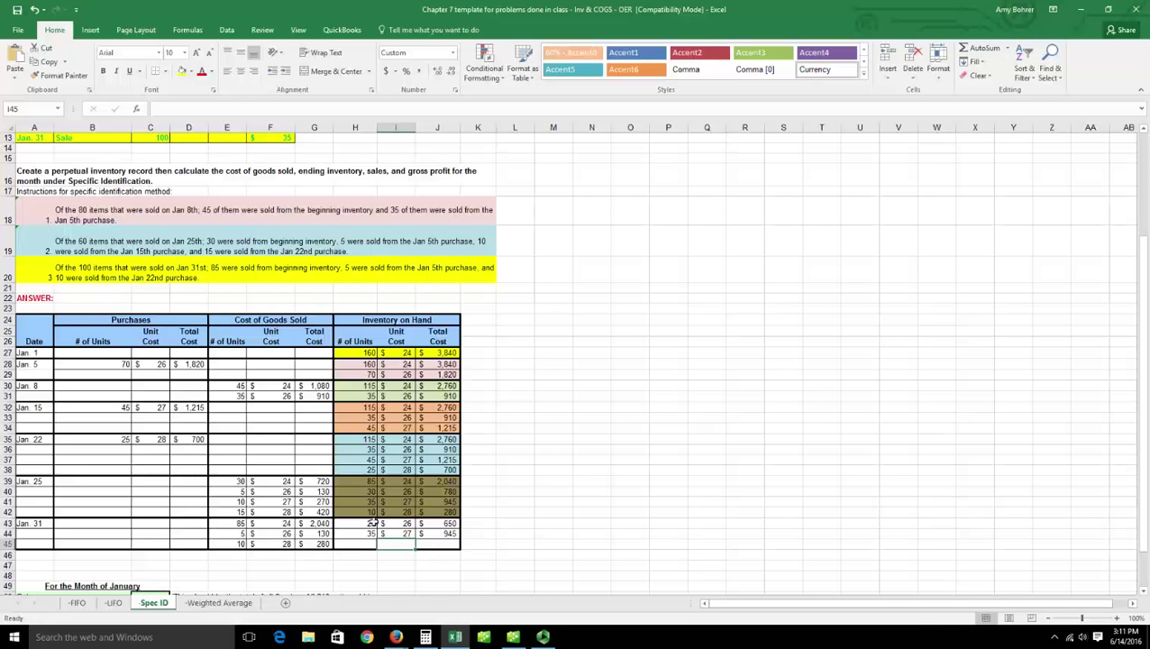
Fill the three Jan. 31 Inventory on Hand rows with light purple.
{"action": "left_click_drag", "start_coordinate": [367, 525], "coordinate": [442, 544]}
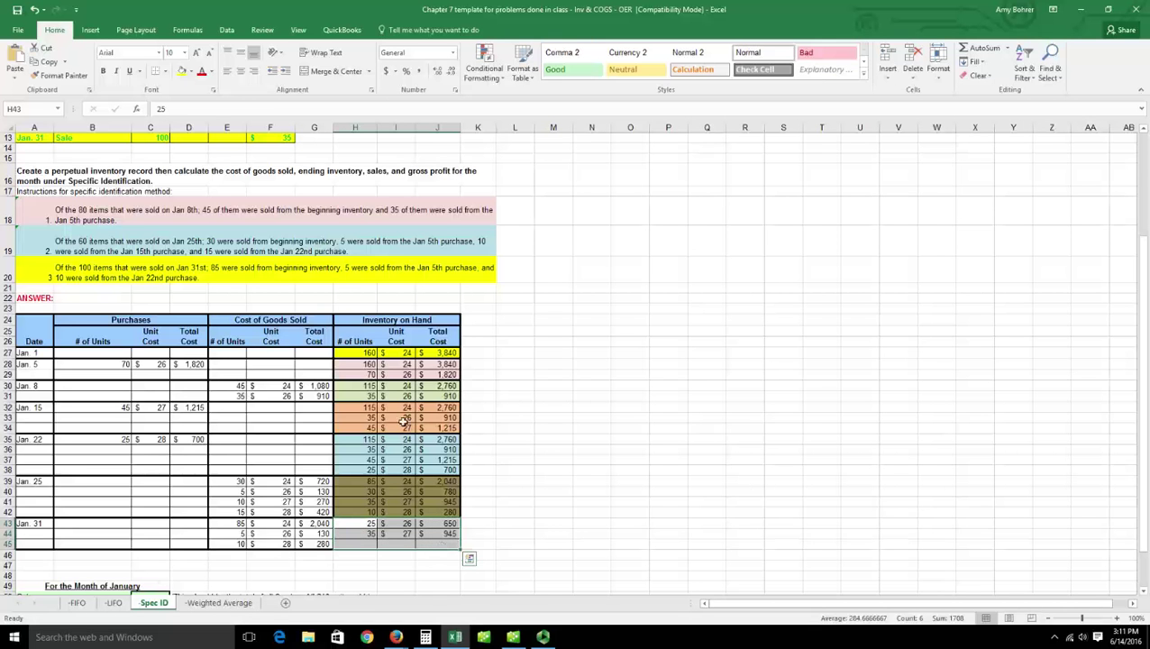
{"action": "left_click", "coordinate": [192, 74]}
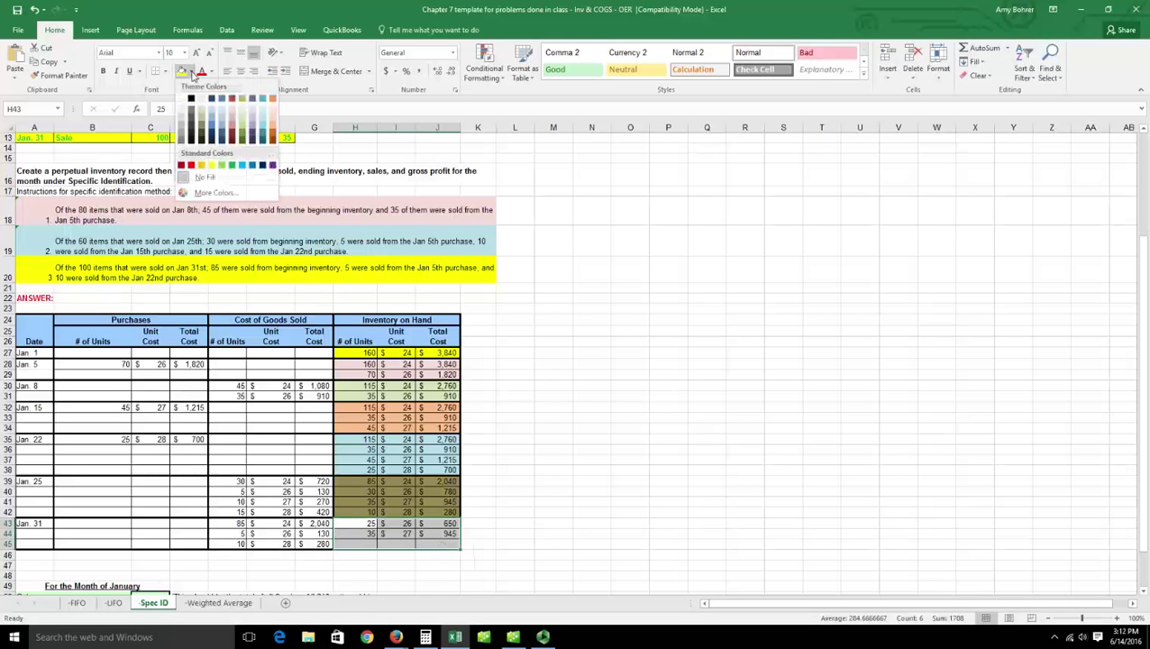
{"action": "left_click", "coordinate": [256, 123]}
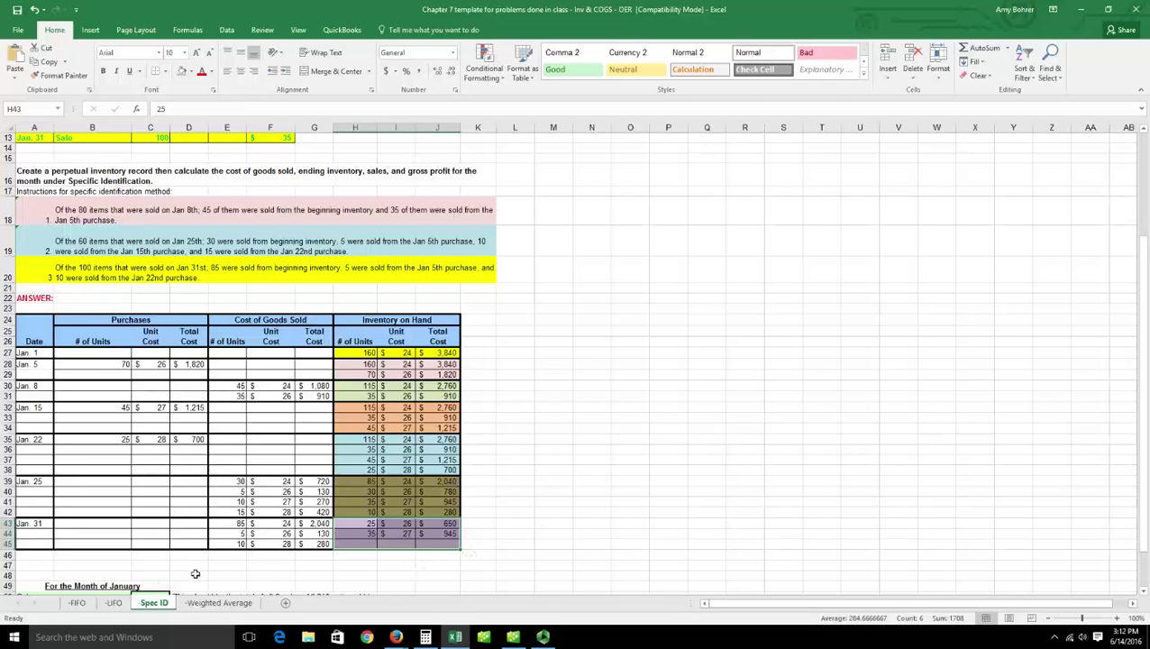
Add the label "Total at the end of the month" in cell B47, below the inventory table.
{"action": "left_click", "coordinate": [155, 568]}
{"action": "type", "text": "Tot"}
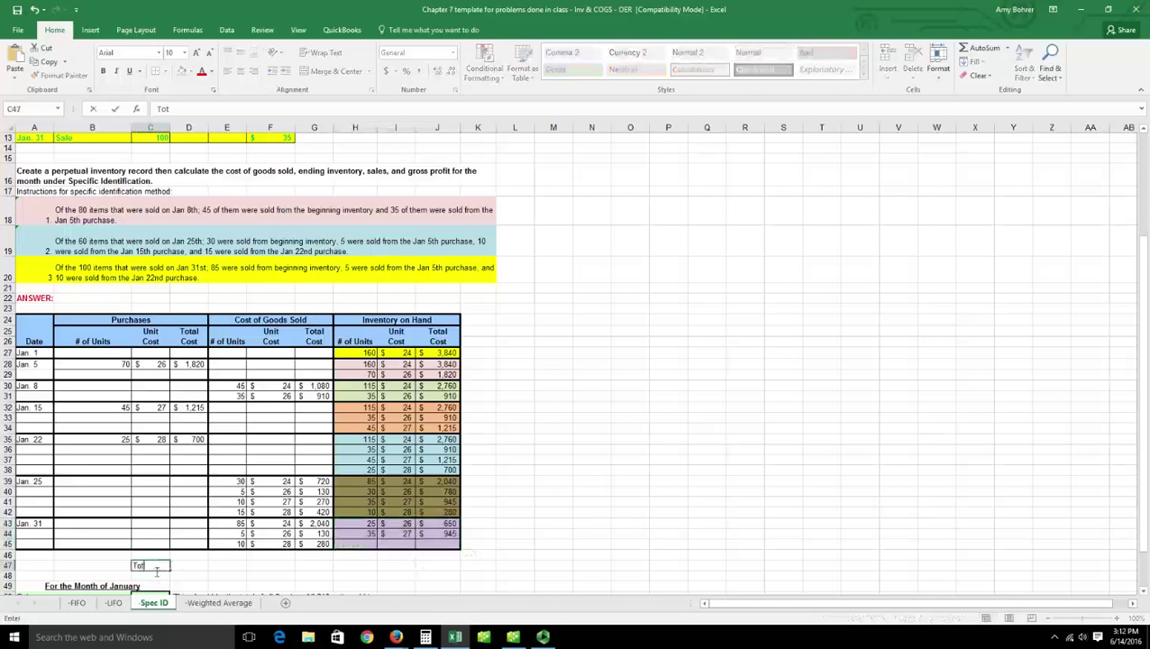
{"action": "type", "text": "al at the end of the"}
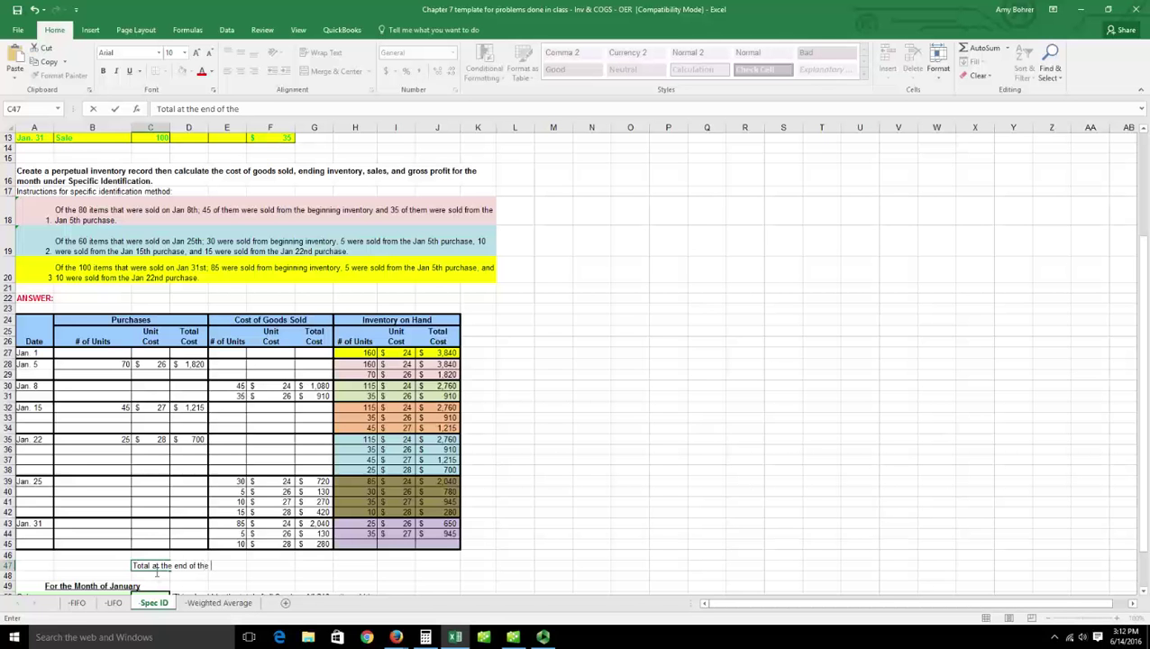
{"action": "key", "text": "ctrl+Return"}
{"action": "key", "text": "ctrl+c"}
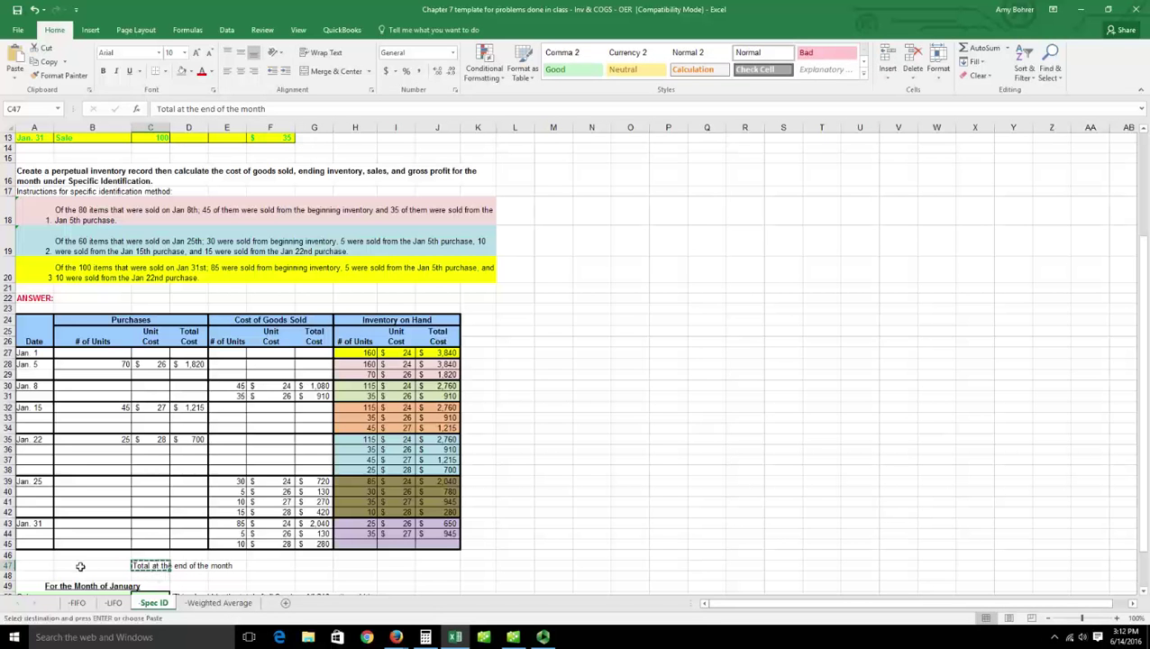
{"action": "left_click", "coordinate": [80, 562]}
{"action": "key", "text": "Return"}
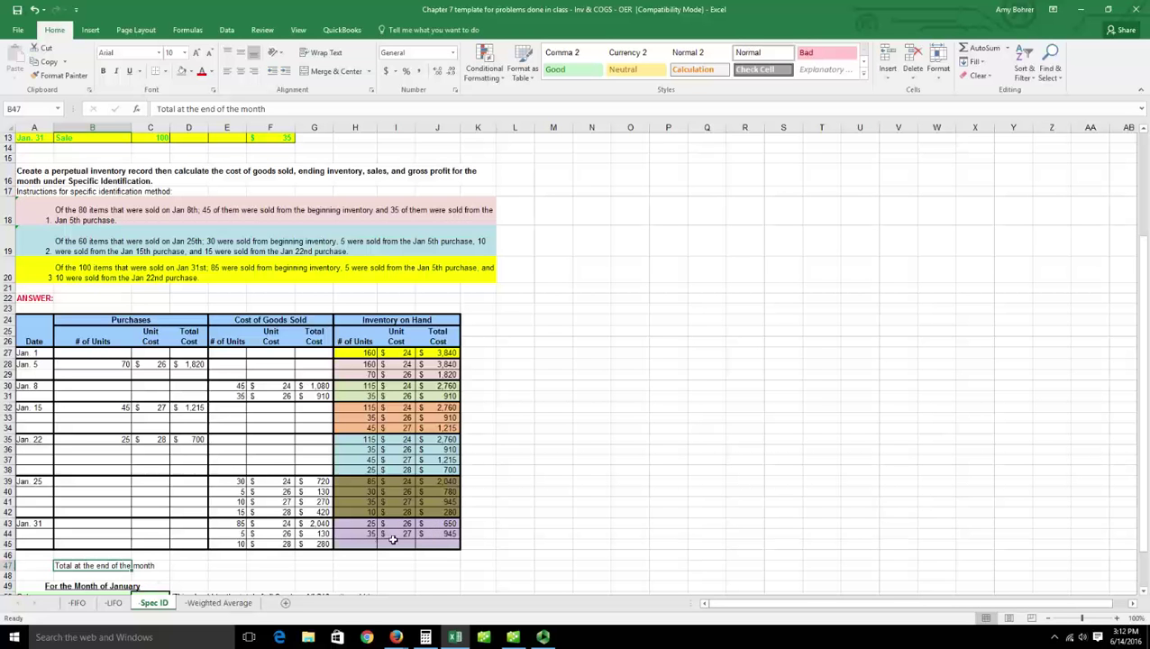
Add the two Jan. 31 Inventory on Hand total costs (J43 and J44) in cell J47.
{"action": "left_click", "coordinate": [435, 568]}
{"action": "type", "text": "="}
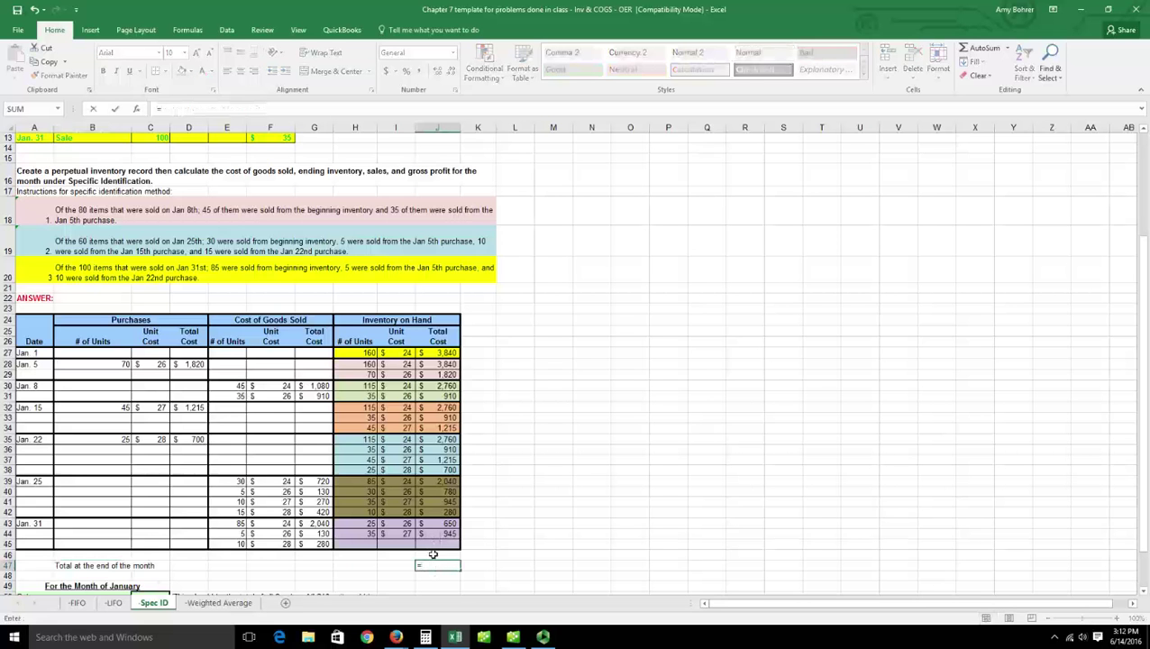
{"action": "left_click", "coordinate": [436, 526]}
{"action": "type", "text": "+"}
{"action": "left_click", "coordinate": [437, 534]}
{"action": "key", "text": "Return"}
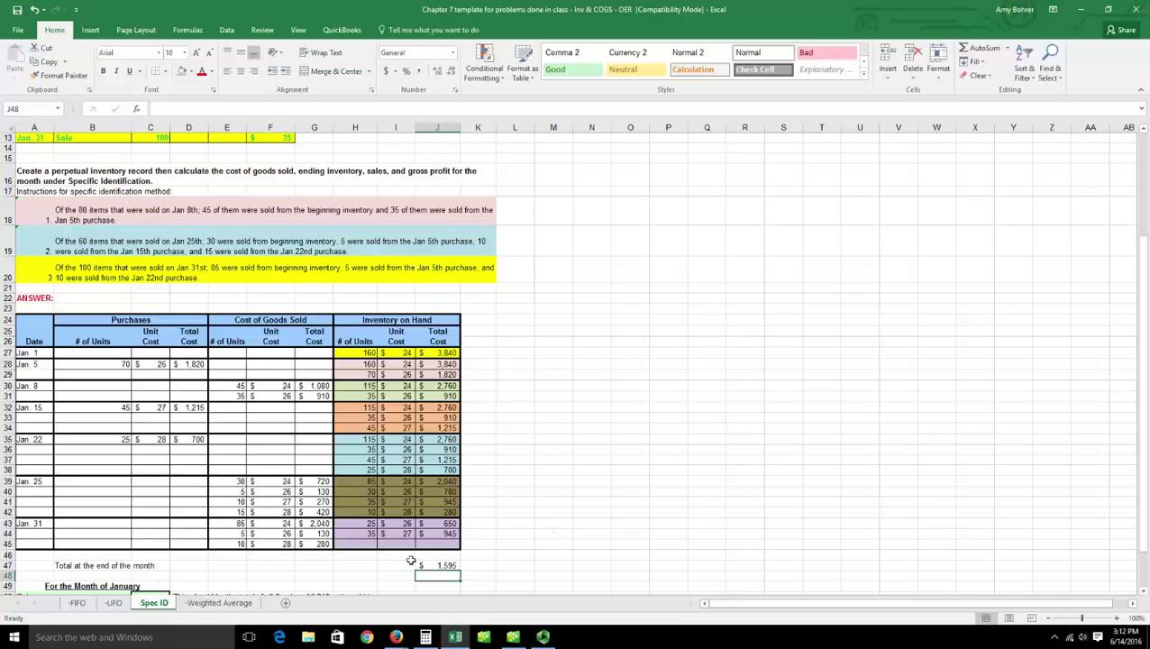
Add the two Jan. 31 Inventory on Hand unit counts (H43 and H44) in cell H47.
{"action": "left_click", "coordinate": [369, 568]}
{"action": "type", "text": "="}
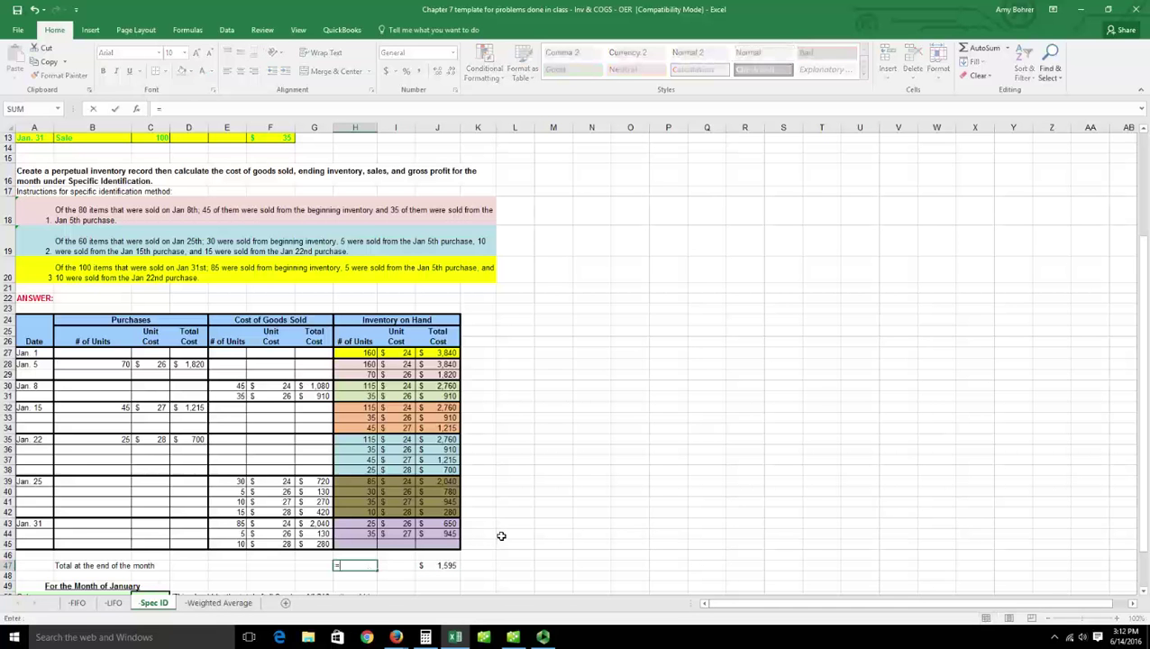
{"action": "left_click", "coordinate": [370, 524]}
{"action": "type", "text": "+"}
{"action": "left_click", "coordinate": [370, 534]}
{"action": "key", "text": "Return"}
Make the month-end total row bold from its label through the inventory total cost.
{"action": "left_click_drag", "start_coordinate": [450, 565], "coordinate": [94, 565]}
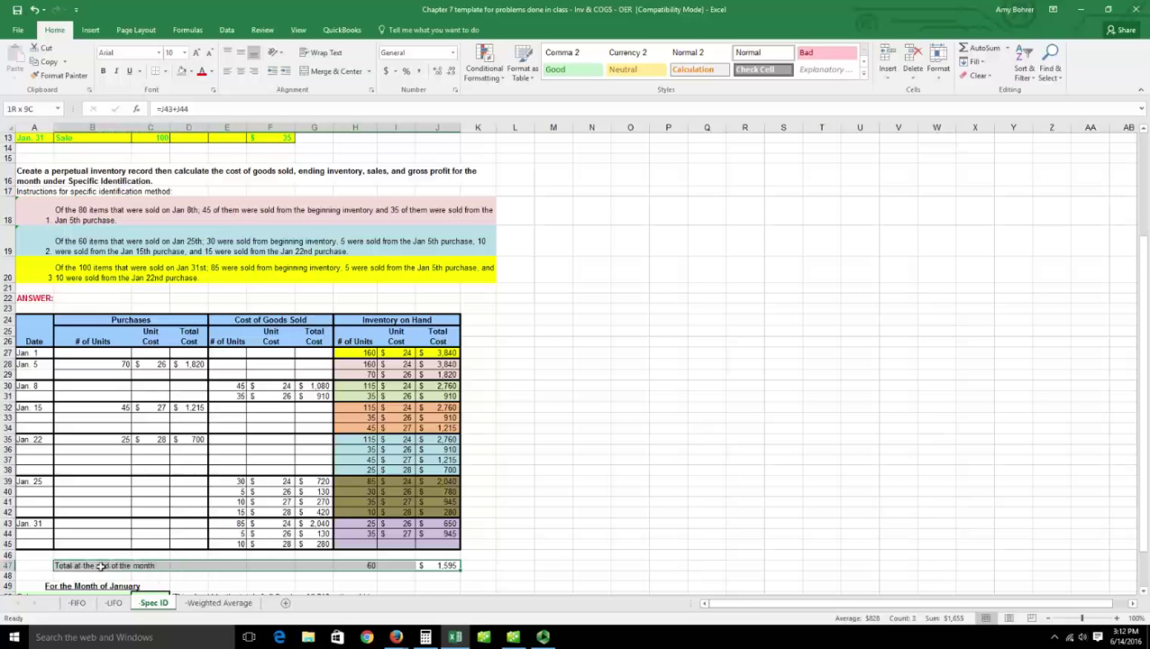
{"action": "key", "text": "ctrl+b"}
{"action": "left_click", "coordinate": [518, 549]}
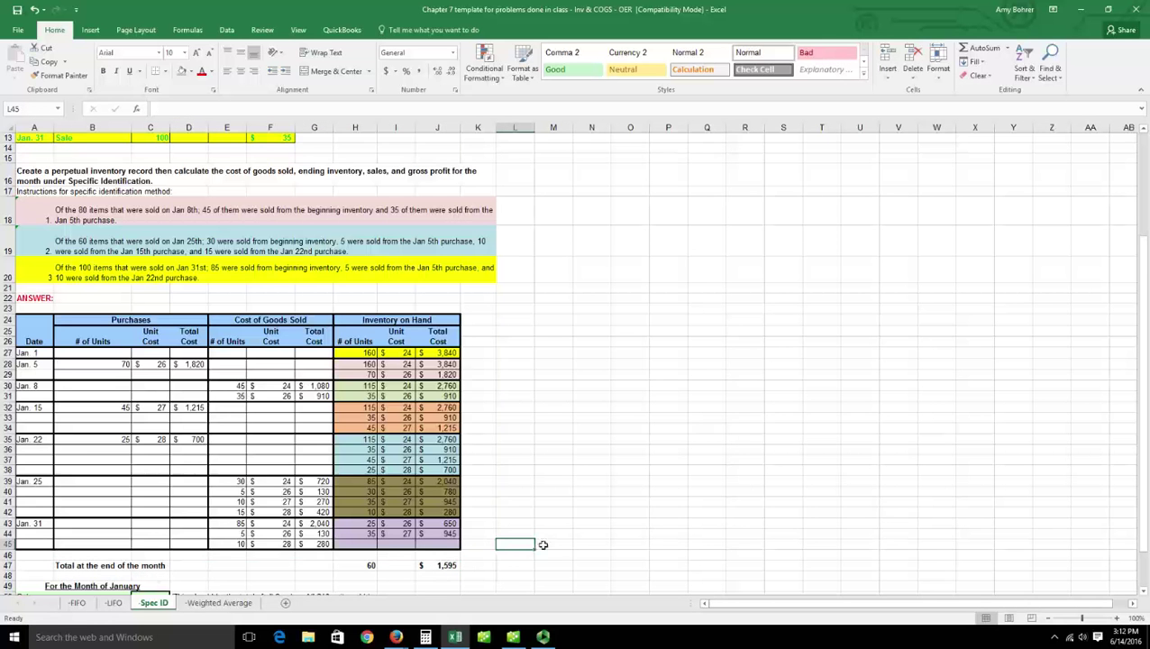
Enter 1,595 as the Ending Inventory in the January summary.
{"action": "scroll", "coordinate": [543, 545], "scroll_direction": "down", "scroll_amount": 3}
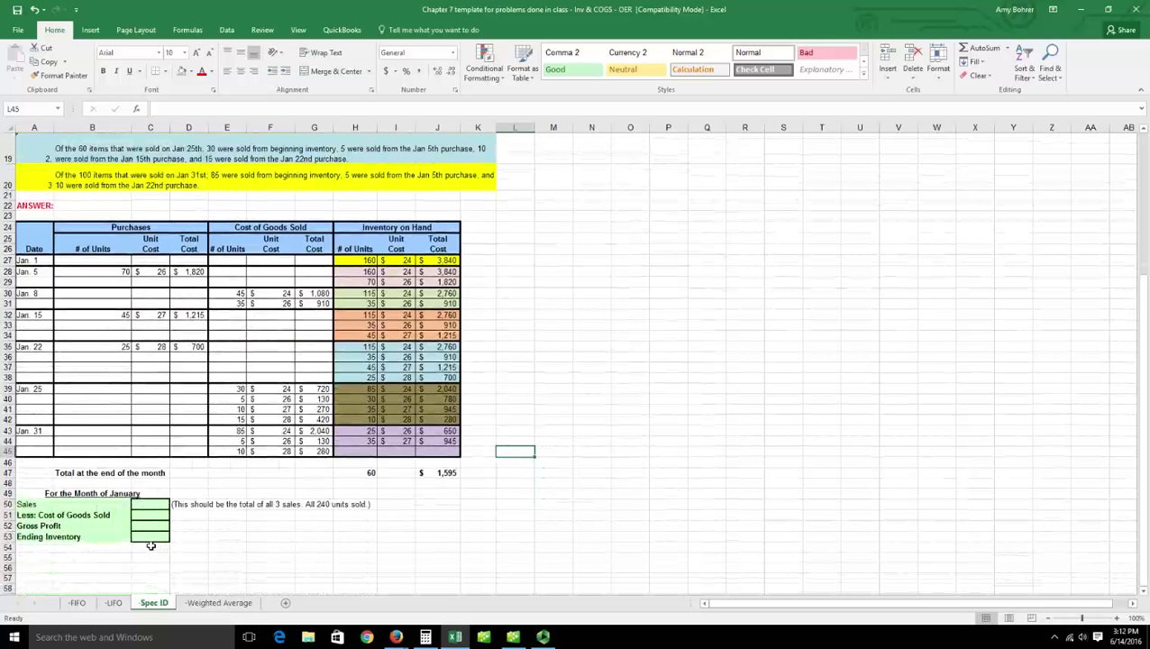
{"action": "left_click", "coordinate": [150, 537]}
{"action": "type", "text": "1,595"}
{"action": "key", "text": "Return"}
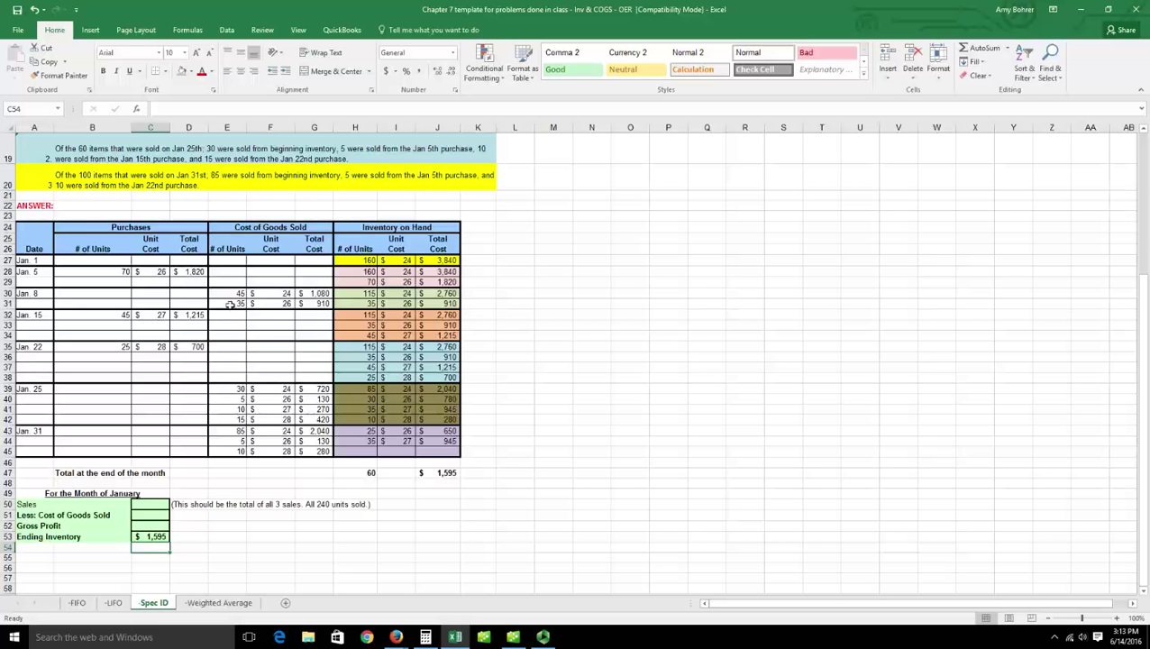
Sum the Cost of Goods Sold total costs from G30 to G46 in cell G47 of the month-end row.
{"action": "scroll", "coordinate": [244, 304], "scroll_direction": "up", "scroll_amount": 2}
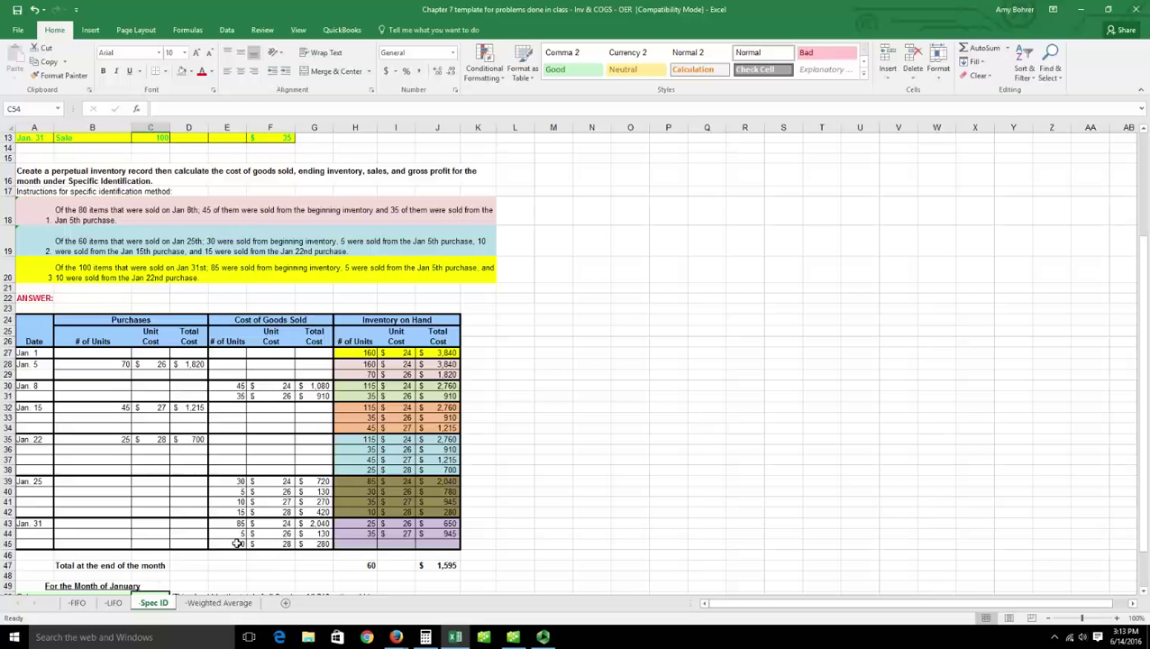
{"action": "scroll", "coordinate": [238, 544], "scroll_direction": "down", "scroll_amount": 1}
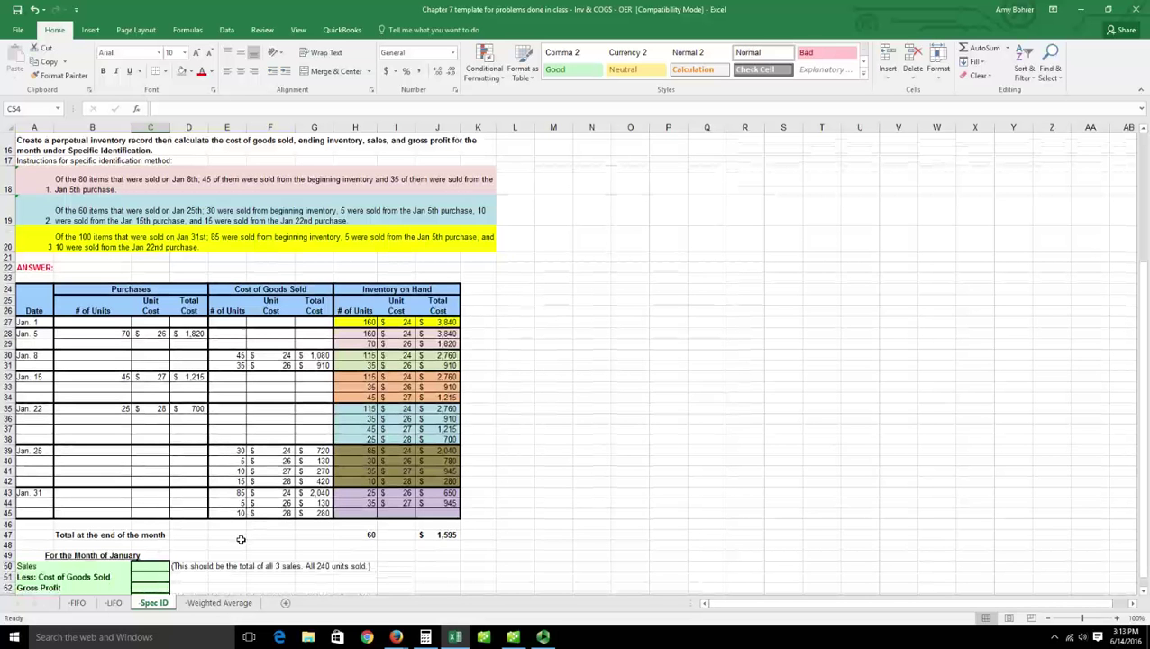
{"action": "left_click", "coordinate": [311, 537]}
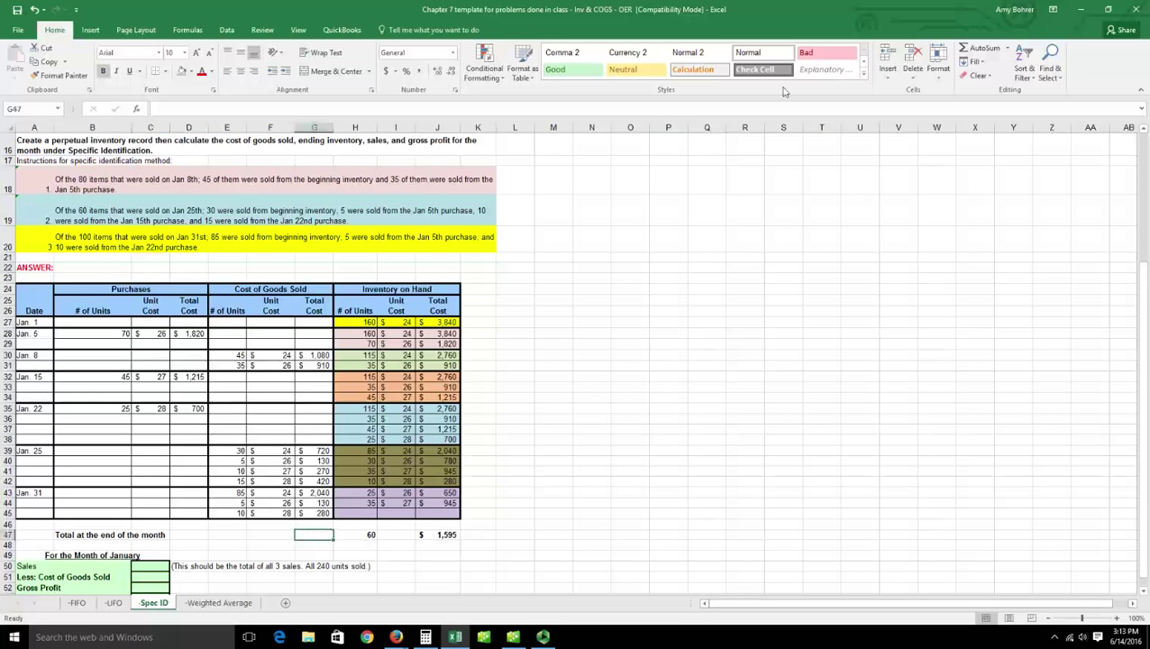
{"action": "left_click", "coordinate": [982, 48]}
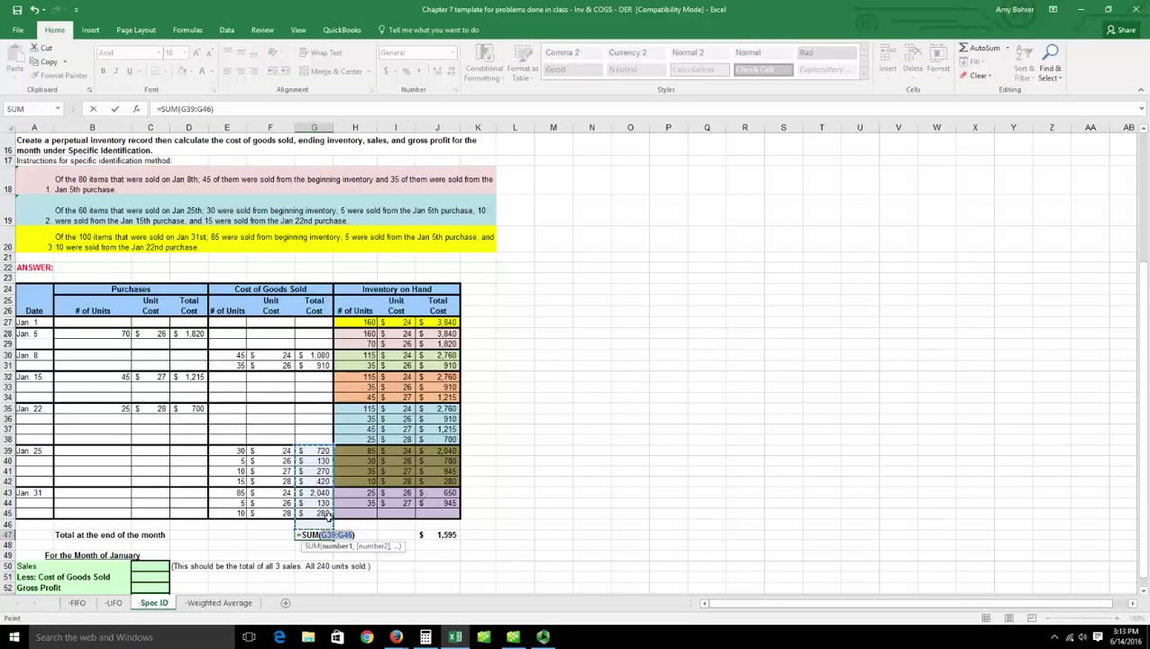
{"action": "left_click_drag", "start_coordinate": [320, 523], "coordinate": [323, 357]}
{"action": "key", "text": "Return"}
{"action": "left_click", "coordinate": [320, 536]}
Sum the Cost of Goods Sold unit counts from E30 to E46 in cell E47 of the month-end row.
{"action": "left_click", "coordinate": [227, 538]}
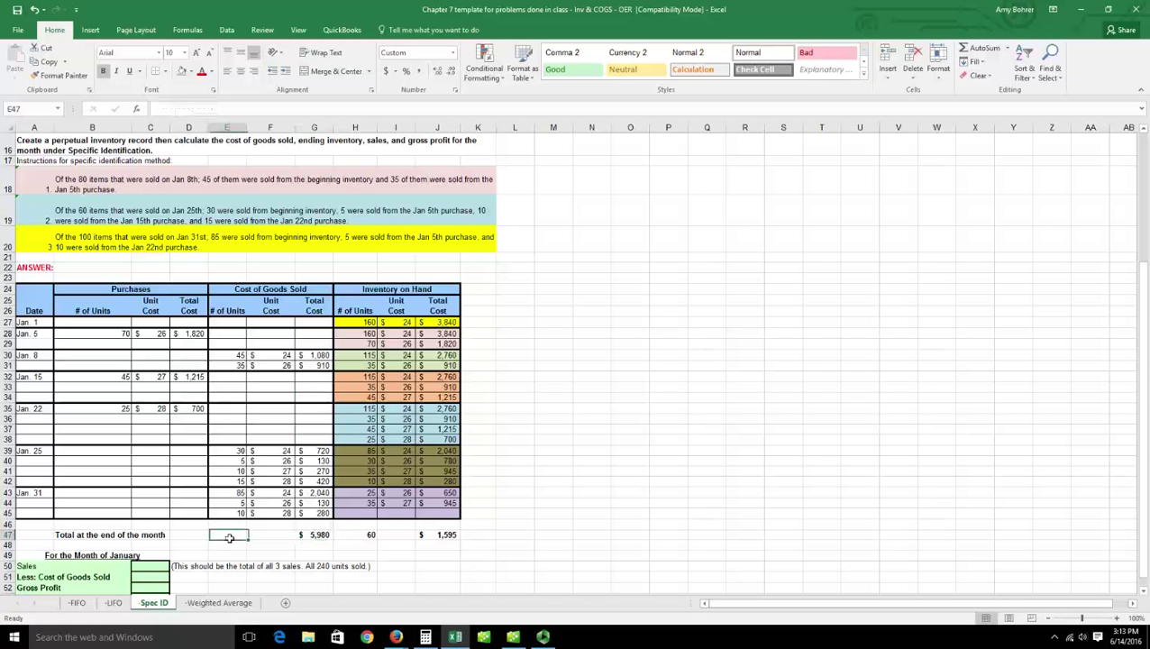
{"action": "left_click", "coordinate": [974, 49]}
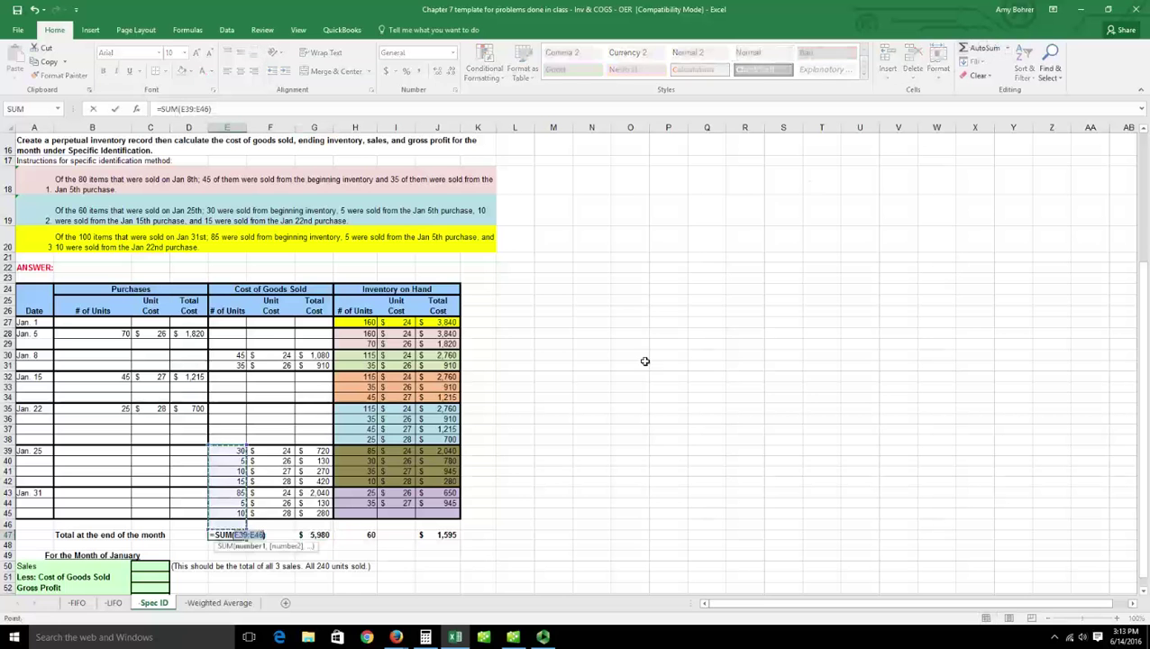
{"action": "left_click_drag", "start_coordinate": [227, 524], "coordinate": [239, 359]}
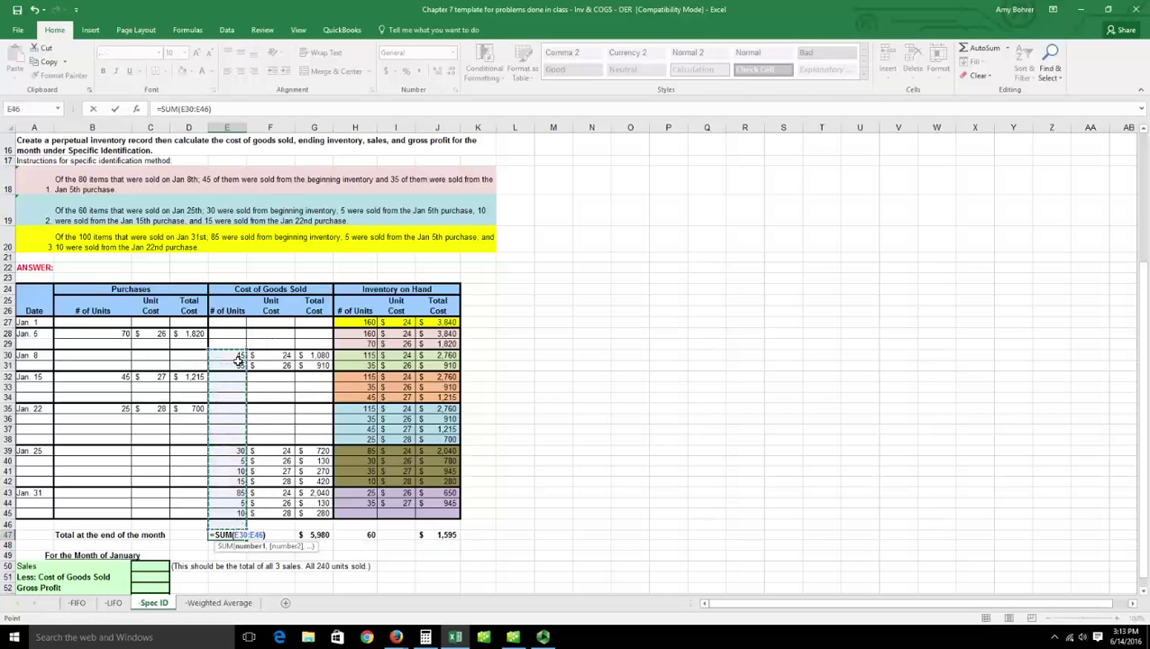
{"action": "key", "text": "Return"}
Check the sum of the Cost of Goods Sold total costs and enter 5980 as Less: Cost of Goods Sold in the January summary.
{"action": "left_click_drag", "start_coordinate": [325, 357], "coordinate": [325, 517]}
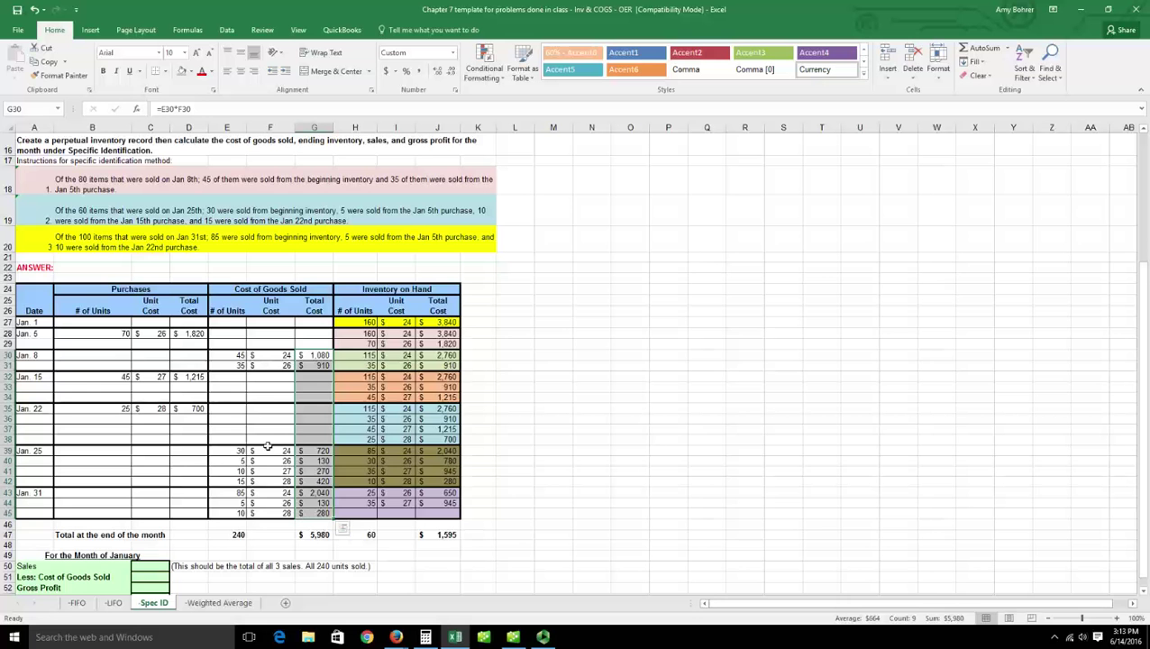
{"action": "scroll", "coordinate": [302, 495], "scroll_direction": "down", "scroll_amount": 1}
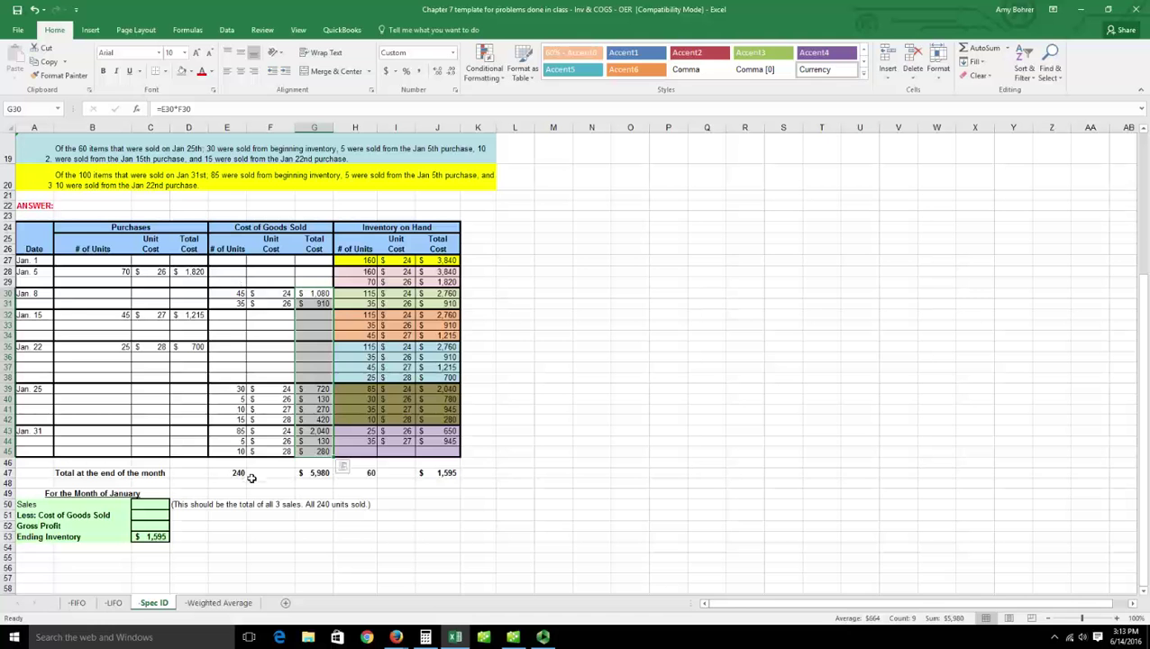
{"action": "left_click", "coordinate": [162, 517]}
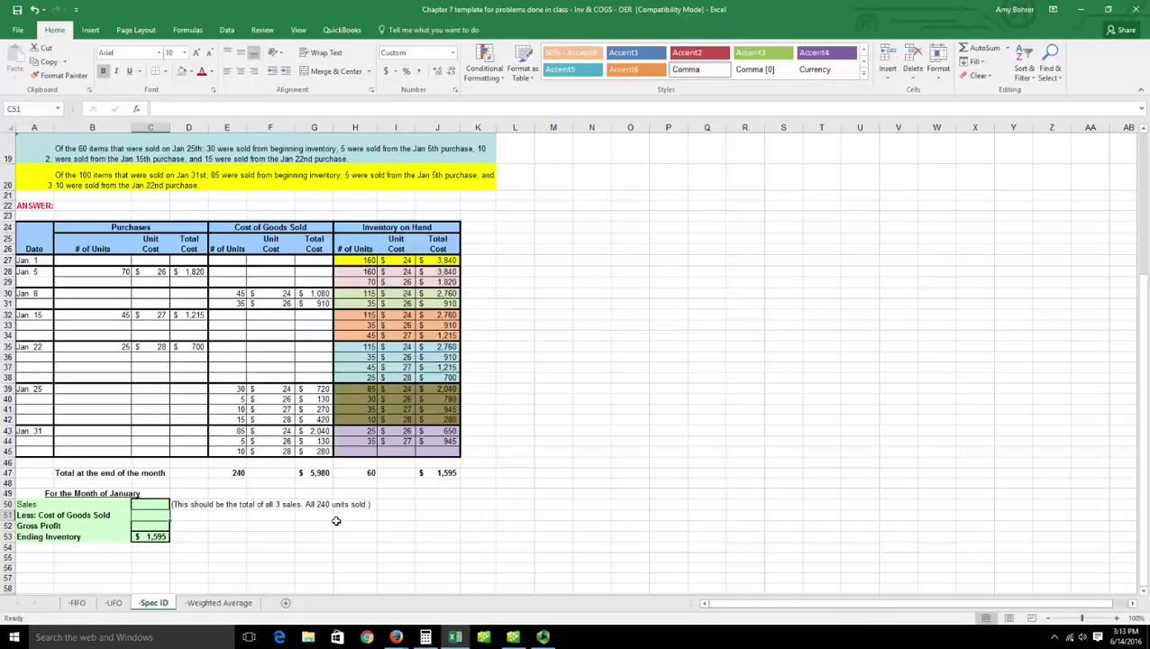
{"action": "type", "text": "5980"}
{"action": "key", "text": "Return"}
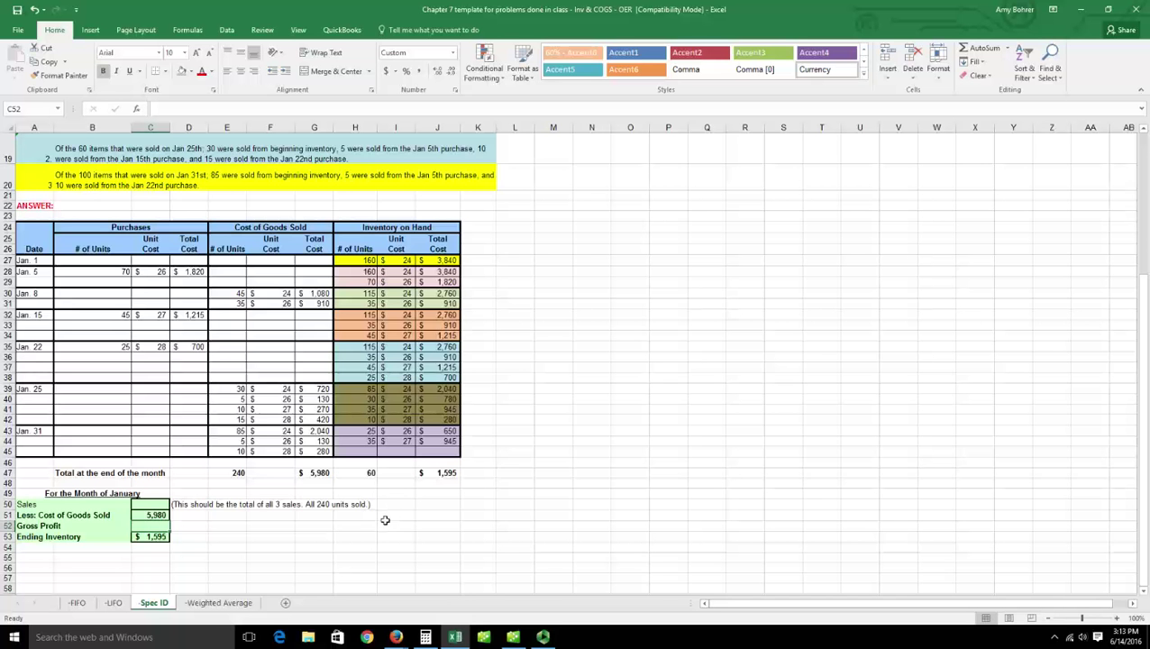
Add the beginning inventory total and the three purchase totals (E7+E8+E10+E11) in cell E15, below the transactions table.
{"action": "scroll", "coordinate": [384, 520], "scroll_direction": "up", "scroll_amount": 5}
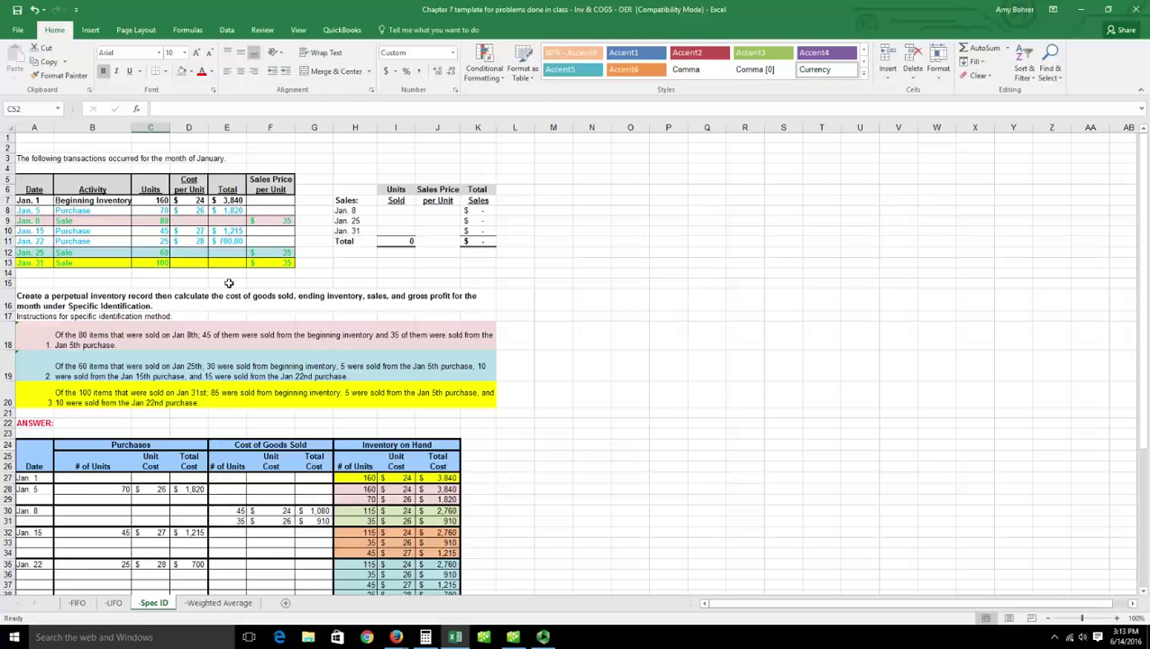
{"action": "left_click", "coordinate": [228, 284]}
{"action": "type", "text": "="}
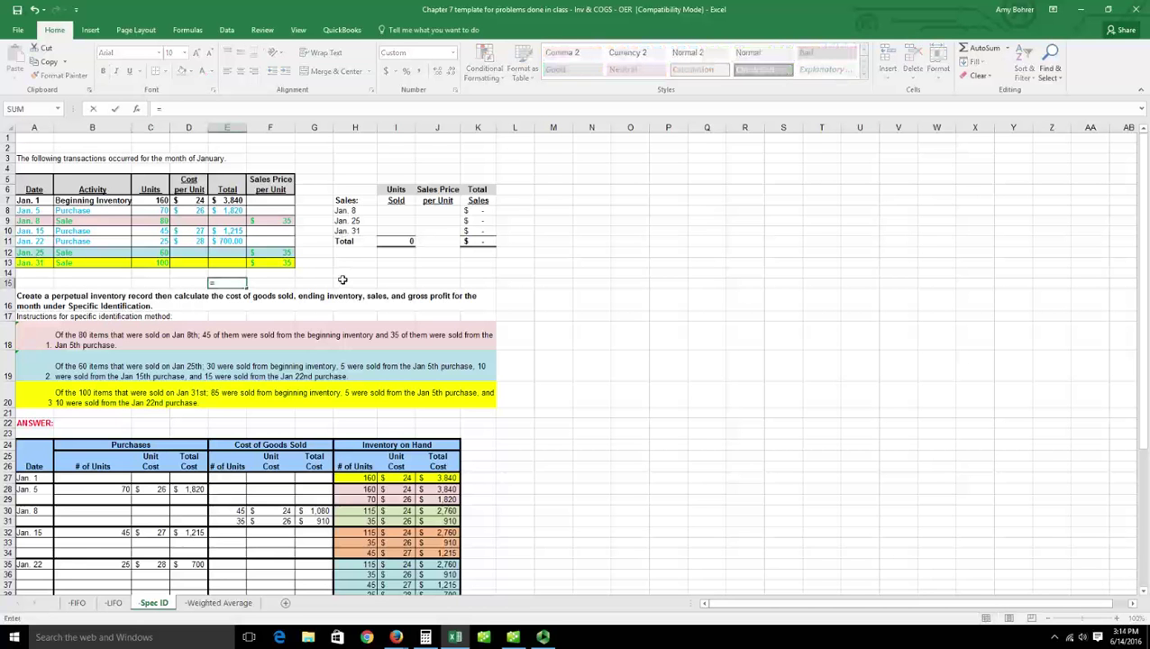
{"action": "left_click", "coordinate": [236, 203]}
{"action": "type", "text": "+"}
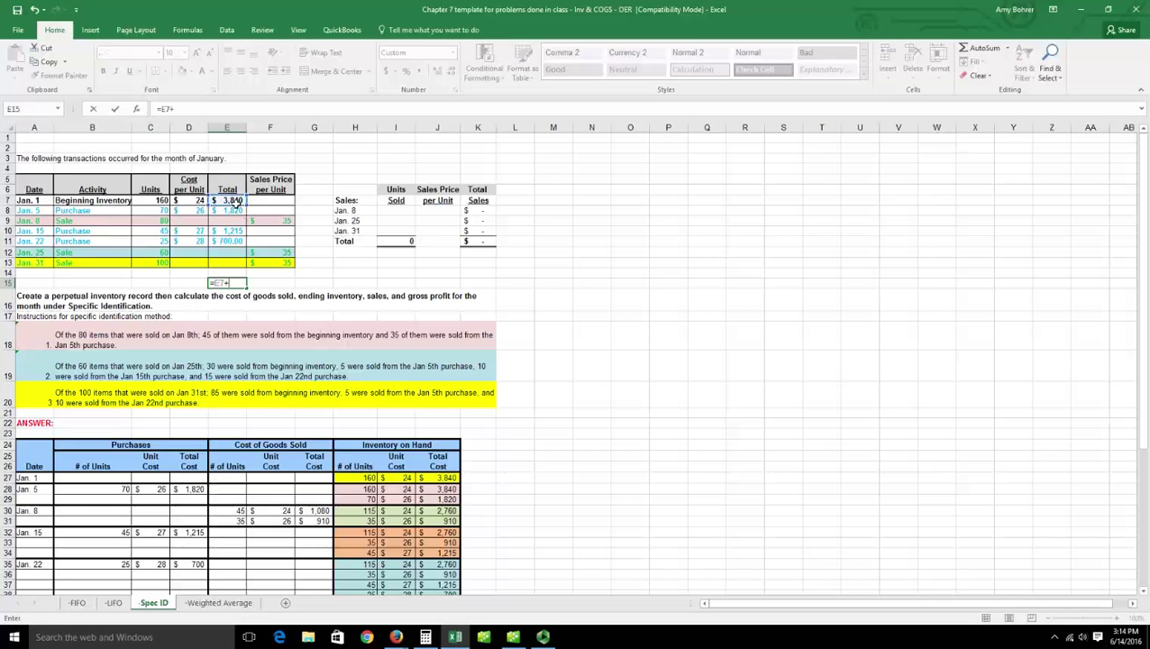
{"action": "left_click", "coordinate": [233, 211]}
{"action": "type", "text": "+"}
{"action": "left_click", "coordinate": [232, 232]}
{"action": "type", "text": "+"}
{"action": "left_click", "coordinate": [231, 241]}
{"action": "key", "text": "Return"}
Label the total in E15 as COGAS in the neighbouring cell F15 and fill the total with light purple.
{"action": "left_click", "coordinate": [284, 285]}
{"action": "type", "text": "COGAS"}
{"action": "key", "text": "Return"}
{"action": "left_click_drag", "start_coordinate": [283, 286], "coordinate": [232, 287]}
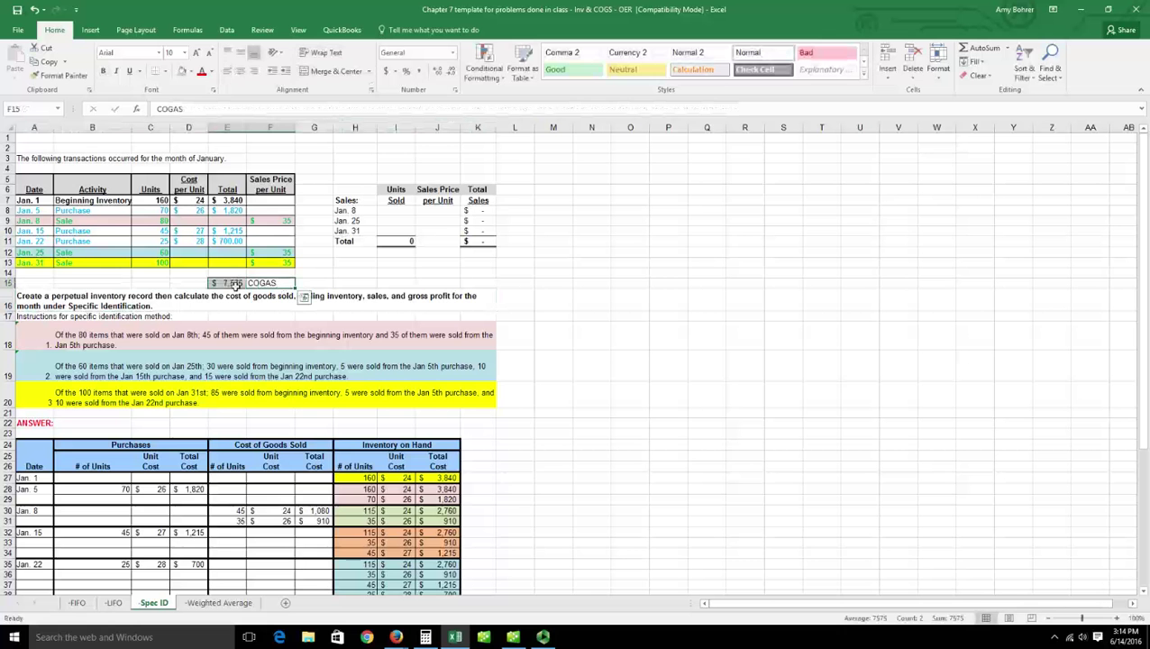
{"action": "left_click", "coordinate": [228, 284]}
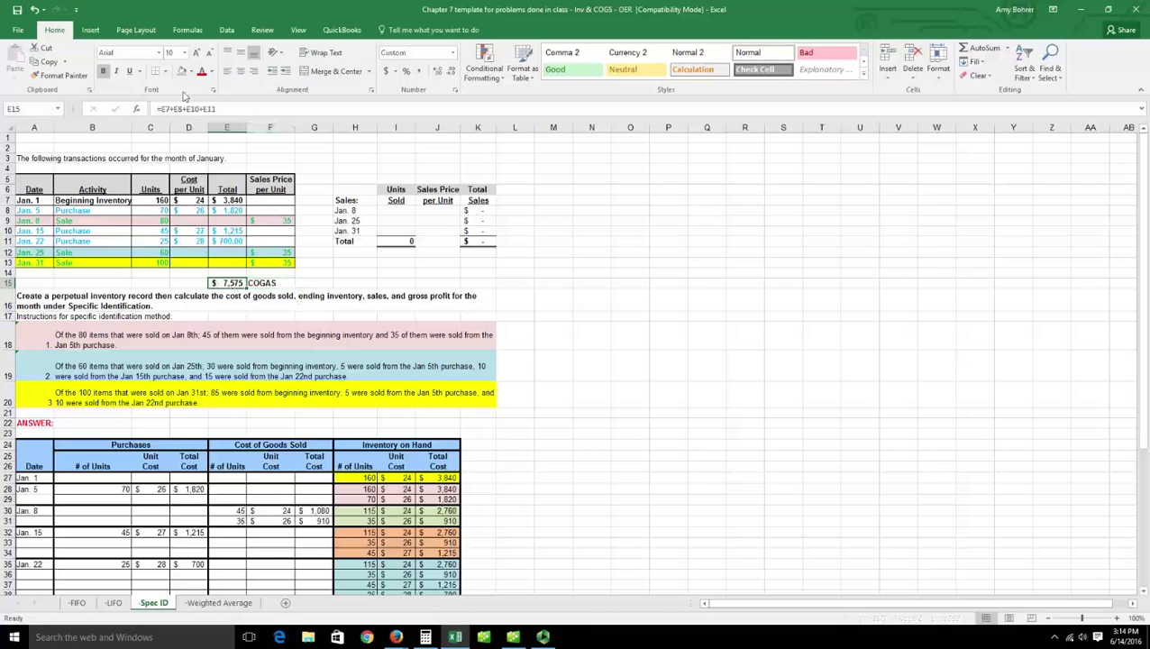
Add the month-end Cost of Goods Sold total and Inventory on Hand total (G47+J47) in cell H49.
{"action": "scroll", "coordinate": [368, 552], "scroll_direction": "down", "scroll_amount": 5}
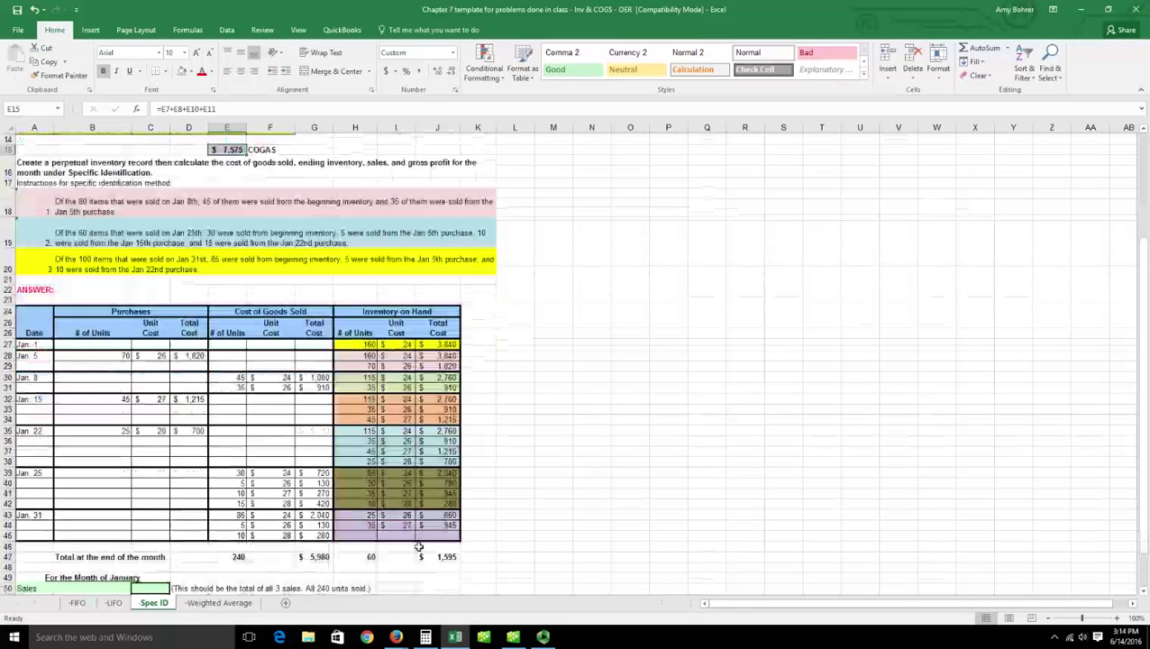
{"action": "left_click", "coordinate": [368, 554]}
{"action": "type", "text": "="}
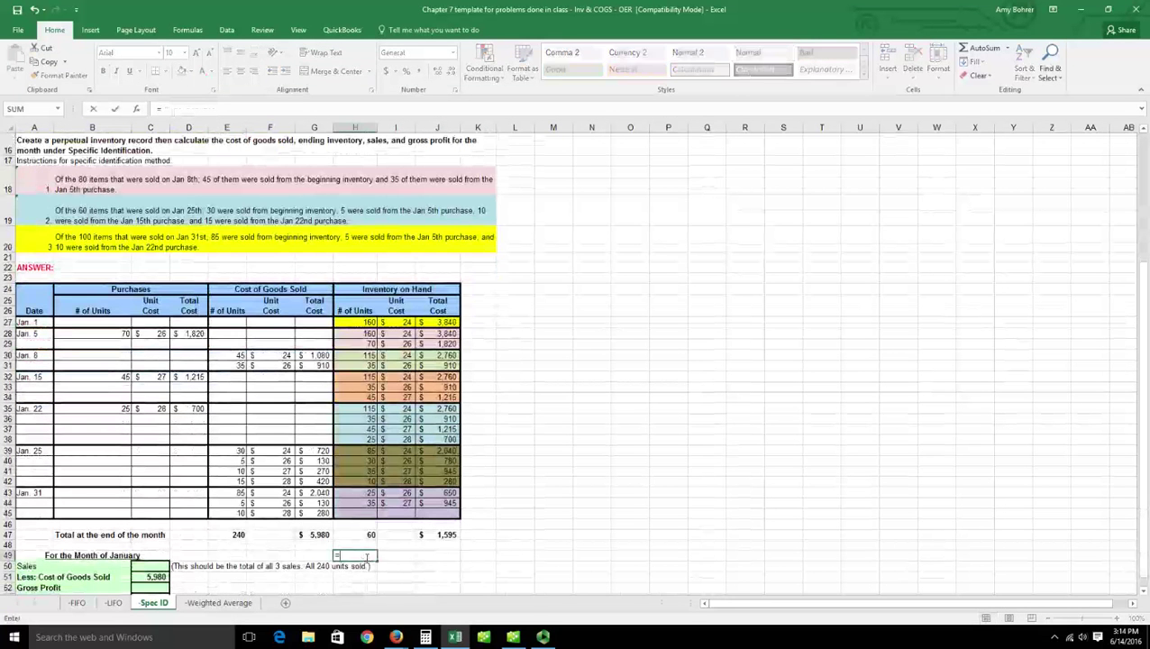
{"action": "left_click", "coordinate": [325, 536]}
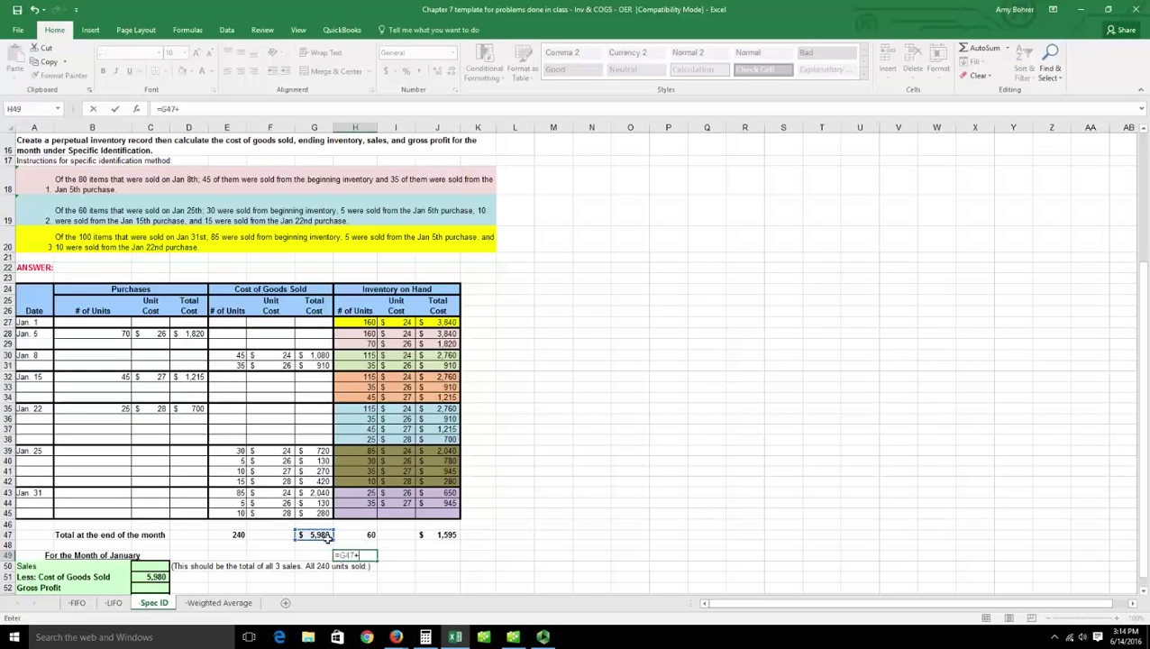
{"action": "left_click", "coordinate": [453, 538]}
{"action": "key", "text": "Return"}
Format the check total in H49 with a light purple fill and bold text.
{"action": "left_click", "coordinate": [355, 555]}
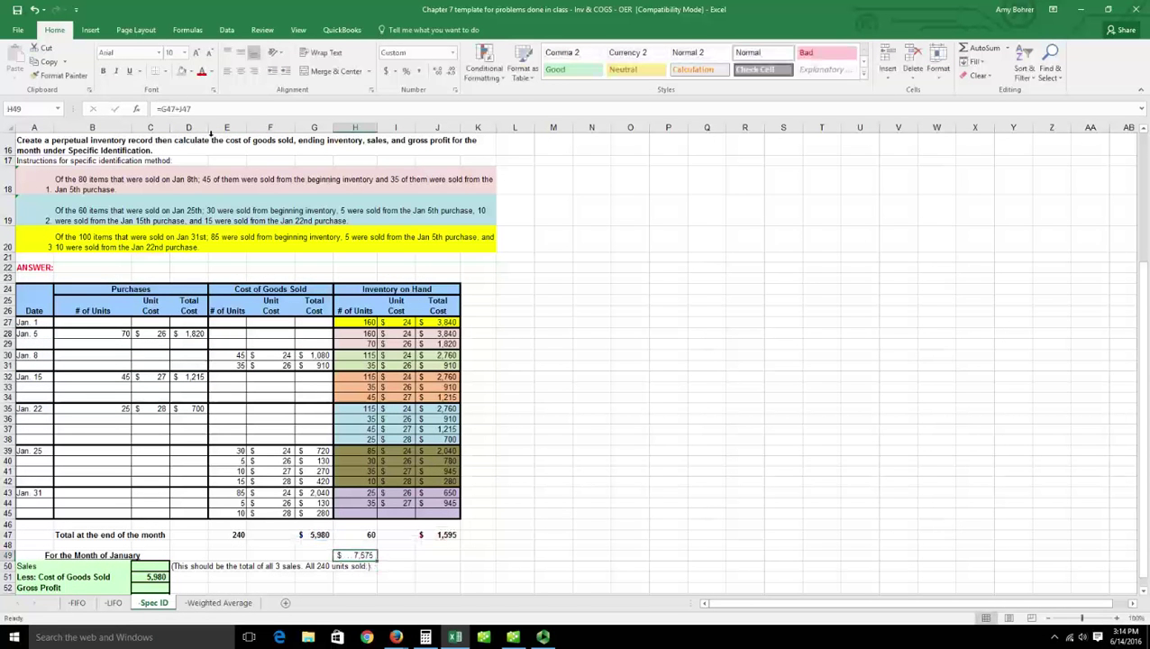
{"action": "left_click", "coordinate": [181, 72]}
{"action": "left_click", "coordinate": [103, 71]}
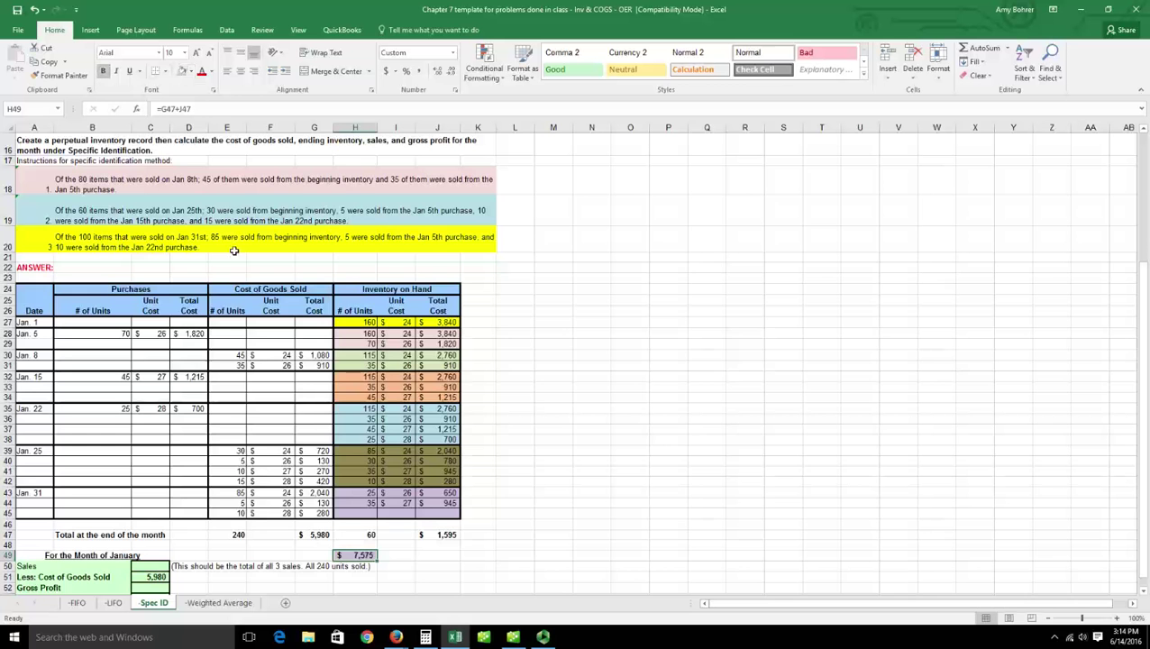
Record the Jan. 8 sale in the sales table as 80 units sold at a sales price of $35 per unit.
{"action": "scroll", "coordinate": [251, 233], "scroll_direction": "up", "scroll_amount": 1}
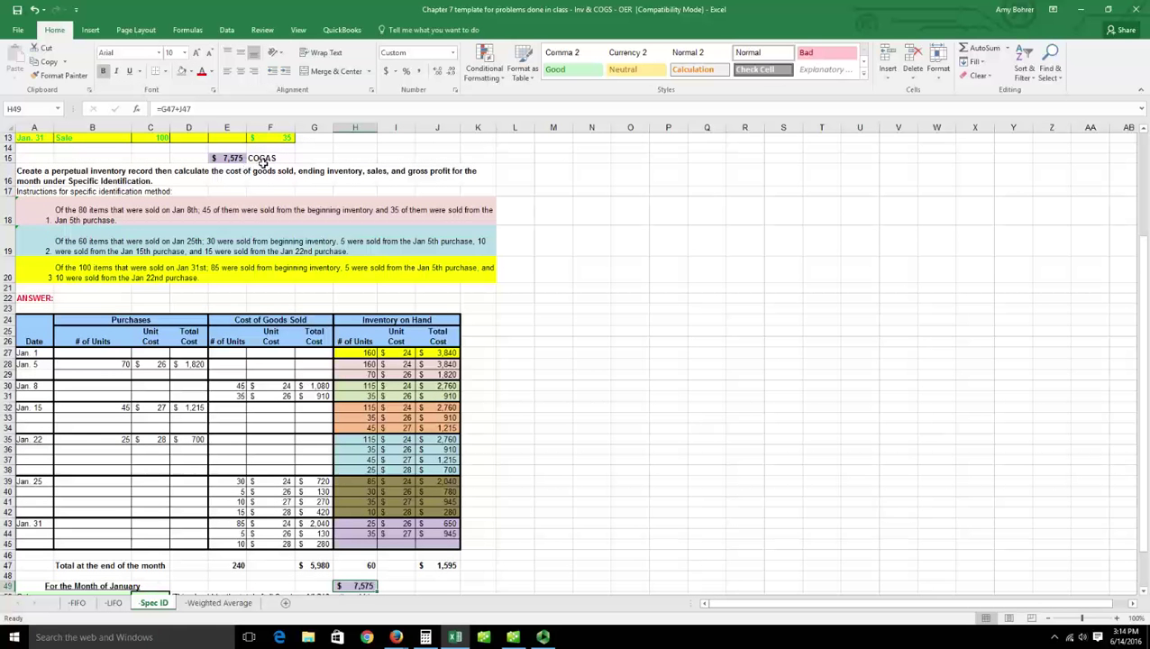
{"action": "scroll", "coordinate": [262, 160], "scroll_direction": "down", "scroll_amount": 1}
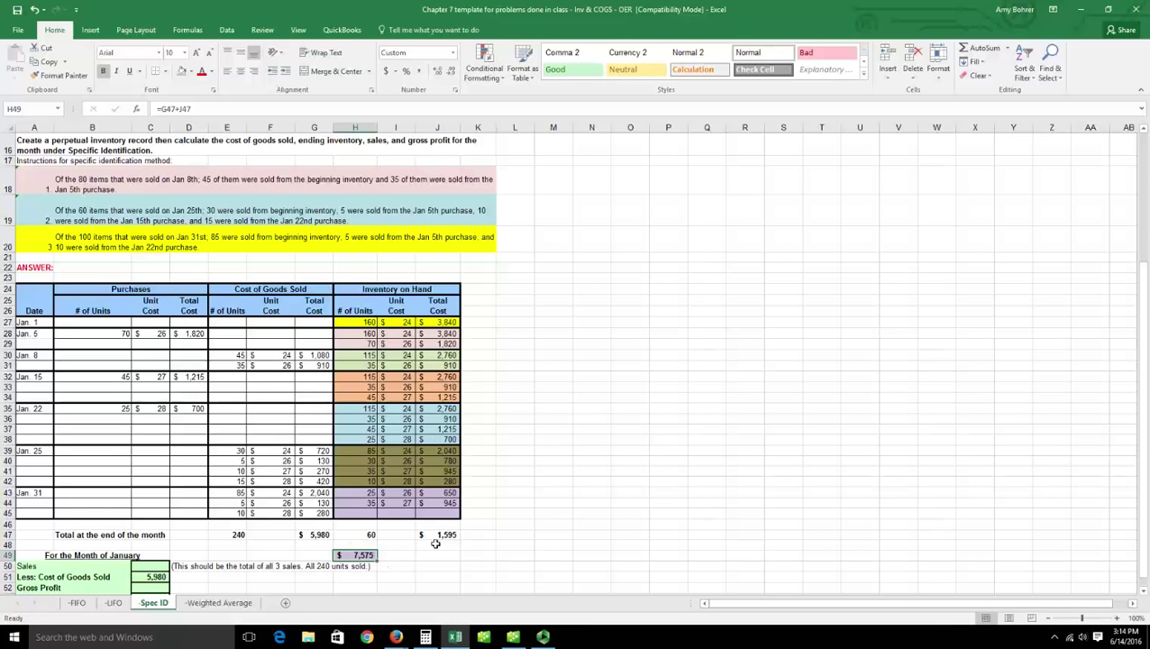
{"action": "scroll", "coordinate": [436, 544], "scroll_direction": "up", "scroll_amount": 2}
{"action": "scroll", "coordinate": [340, 555], "scroll_direction": "down", "scroll_amount": 2}
{"action": "scroll", "coordinate": [506, 531], "scroll_direction": "up", "scroll_amount": 3}
{"action": "left_click", "coordinate": [390, 153]}
{"action": "type", "text": "80"}
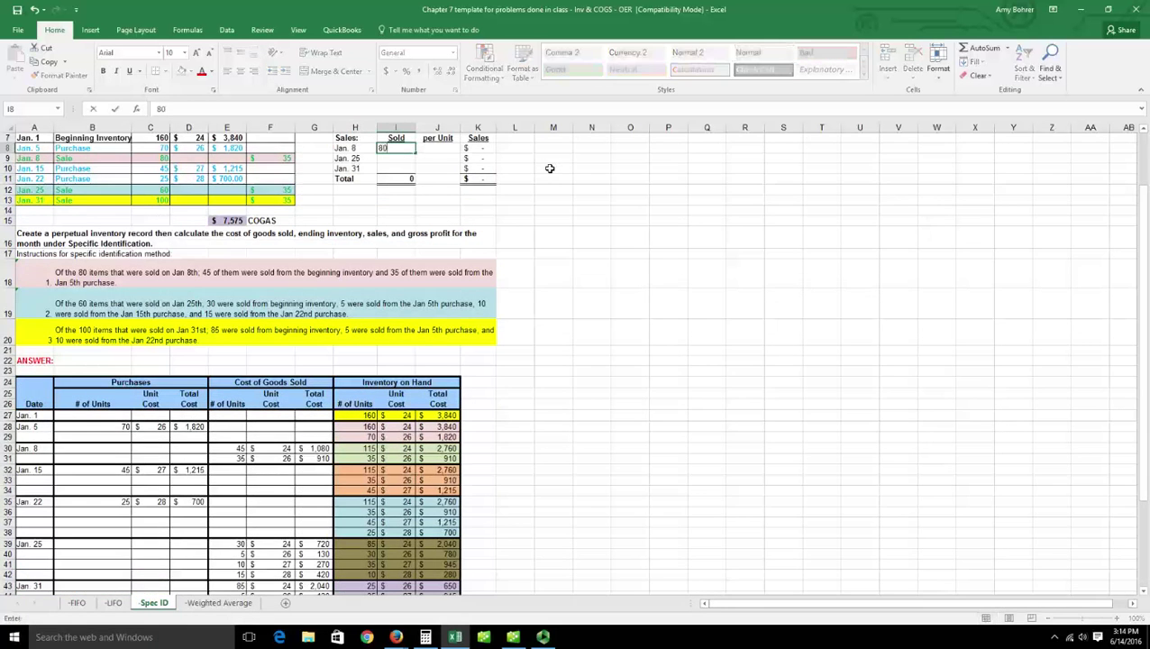
{"action": "key", "text": "Right"}
{"action": "type", "text": "35"}
{"action": "key", "text": "Return"}
Record the Jan. 25 sale of 60 units and the Jan. 31 sale of 100 units, both at $35 per unit, in the sales table.
{"action": "key", "text": "Left"}
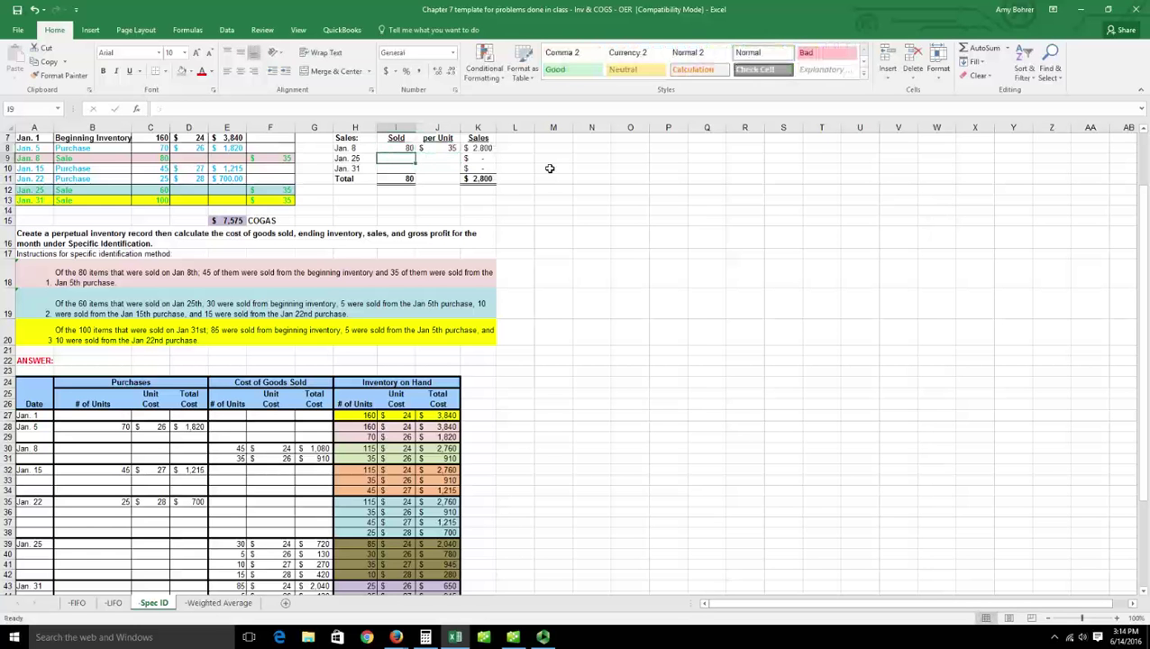
{"action": "type", "text": "60"}
{"action": "key", "text": "Right"}
{"action": "type", "text": "35"}
{"action": "key", "text": "Return"}
{"action": "key", "text": "Left"}
{"action": "type", "text": "100"}
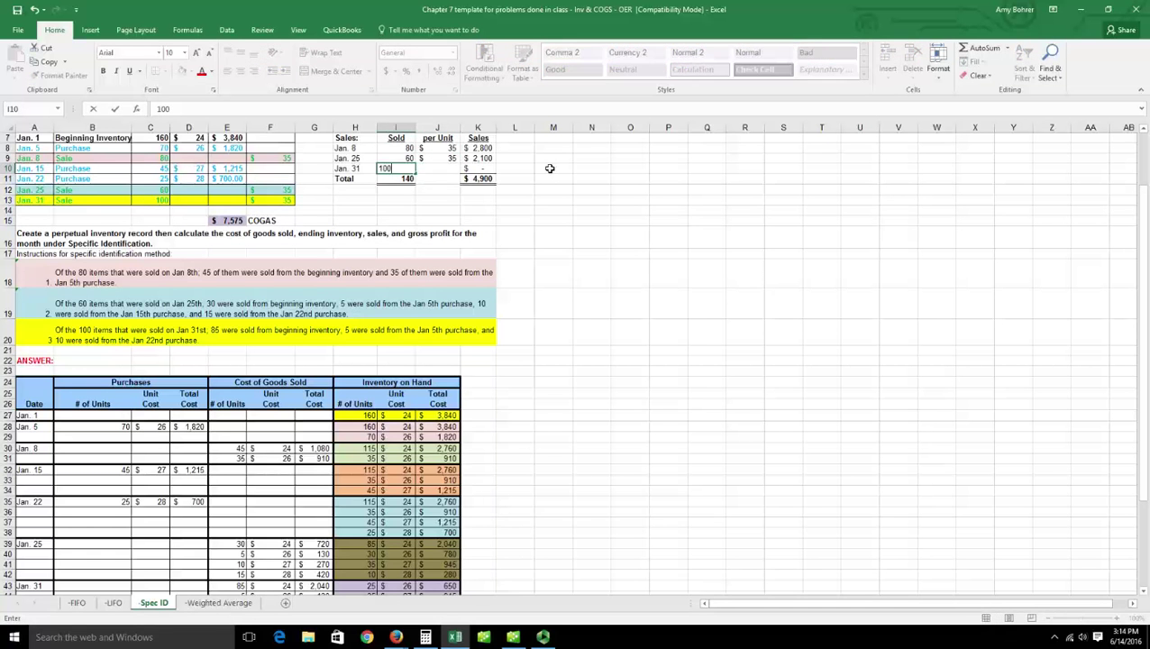
{"action": "key", "text": "Right"}
{"action": "type", "text": "35"}
{"action": "key", "text": "Return"}
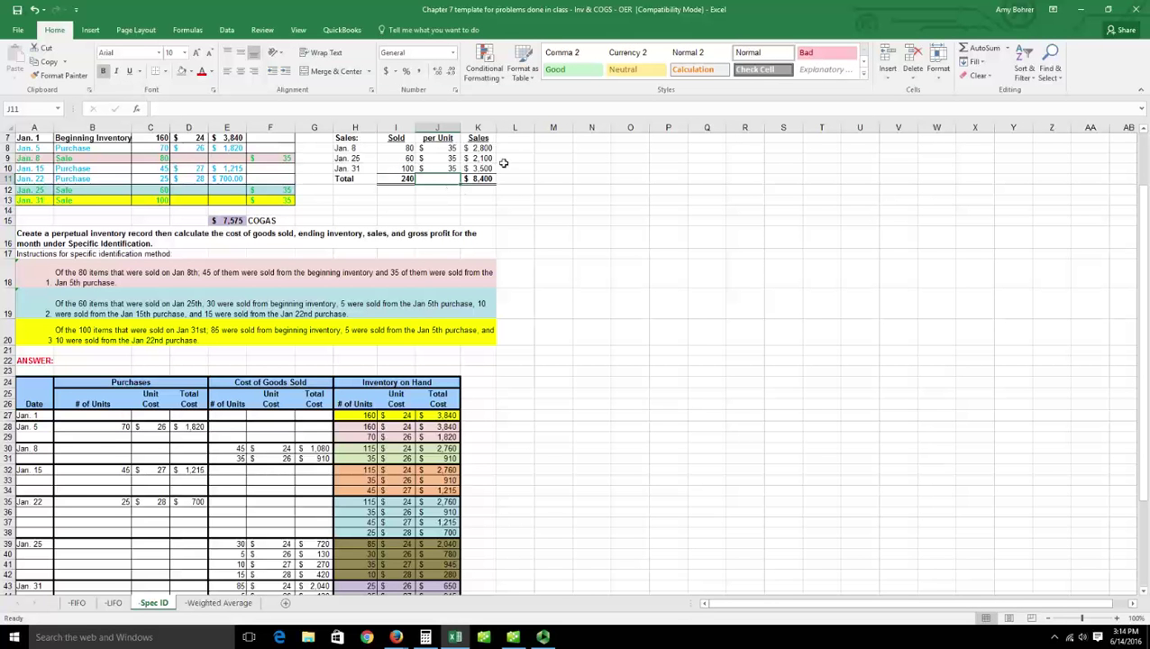
Enter 8400 as the January Sales amount in cell C50 of the month summary.
{"action": "scroll", "coordinate": [489, 180], "scroll_direction": "down", "scroll_amount": 4}
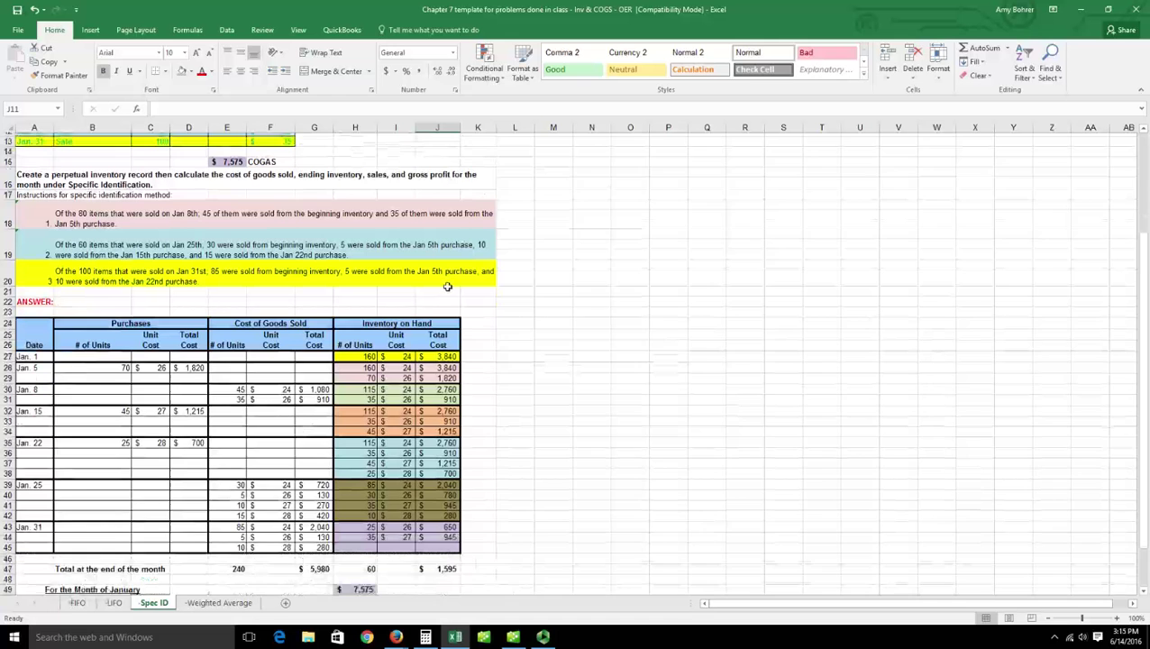
{"action": "left_click", "coordinate": [149, 506]}
{"action": "type", "text": "7400"}
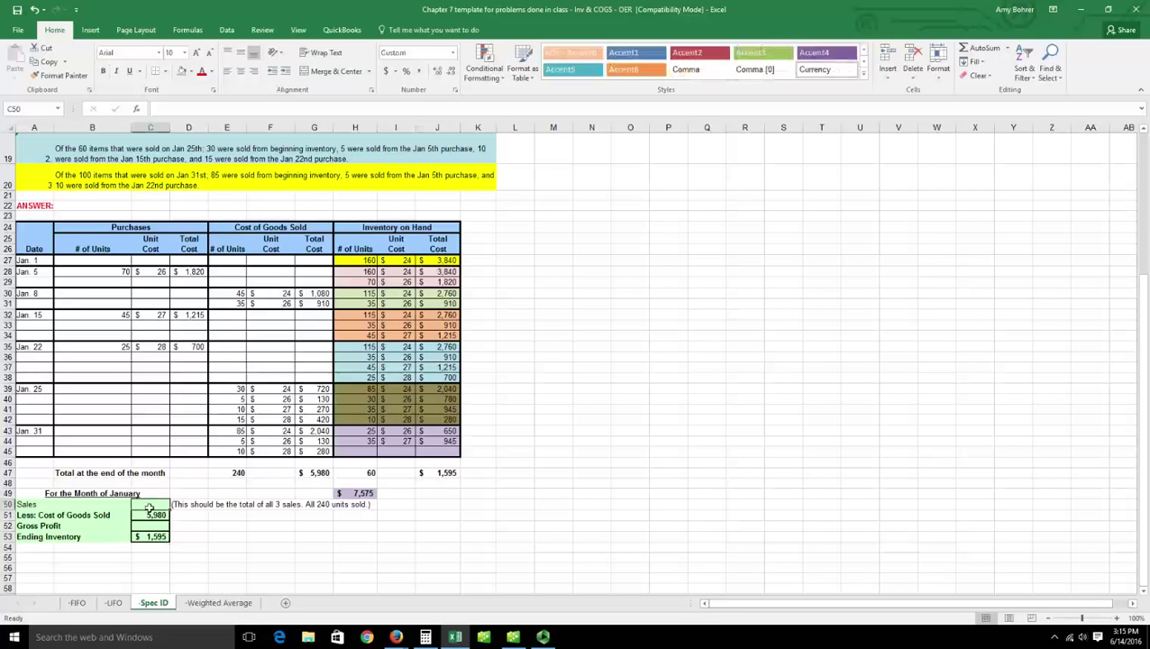
{"action": "key", "text": "Return"}
{"action": "key", "text": "Return"}
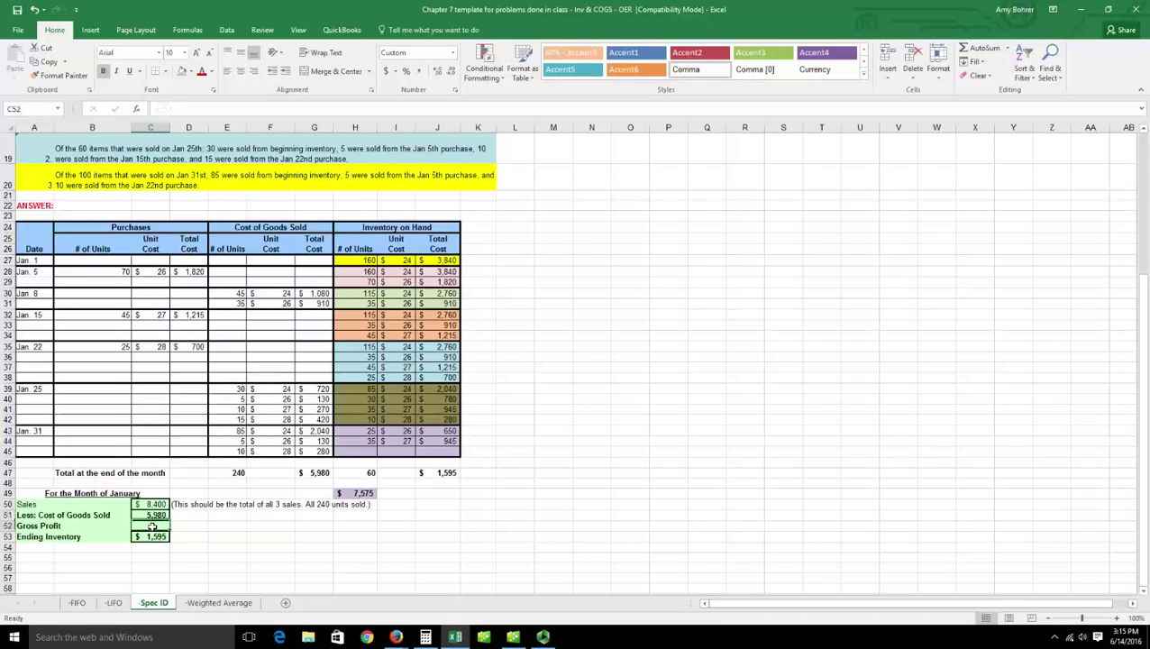
Calculate Gross Profit in cell C52 by subtracting Cost of Goods Sold from Sales (=C50-C51).
{"action": "type", "text": "="}
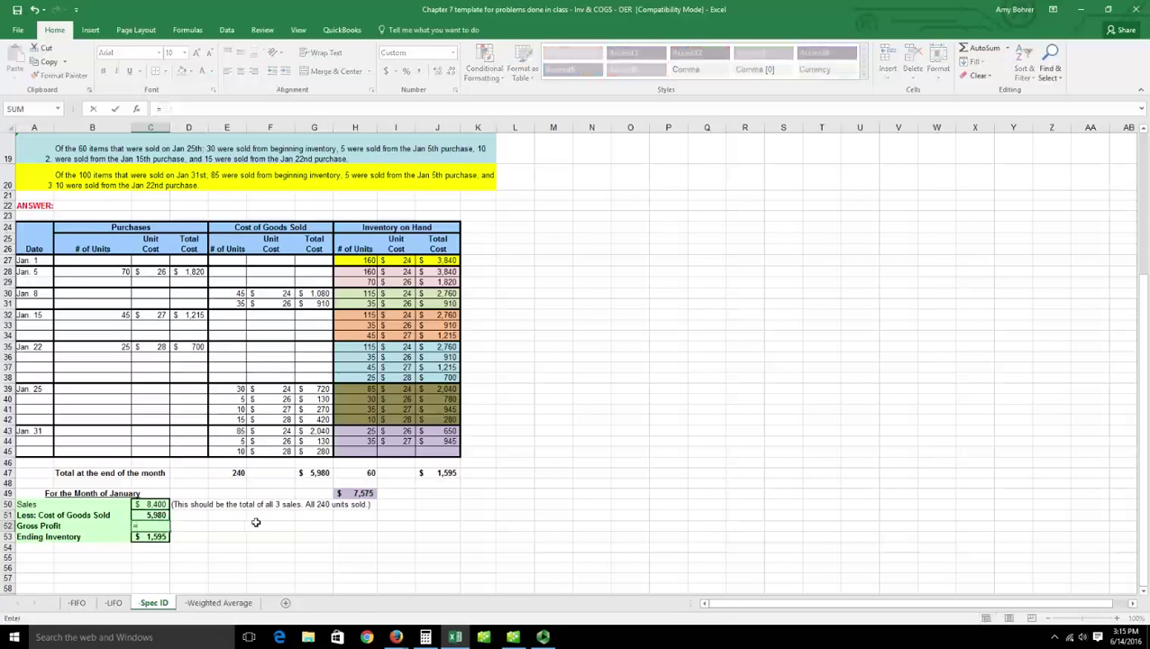
{"action": "left_click", "coordinate": [164, 505]}
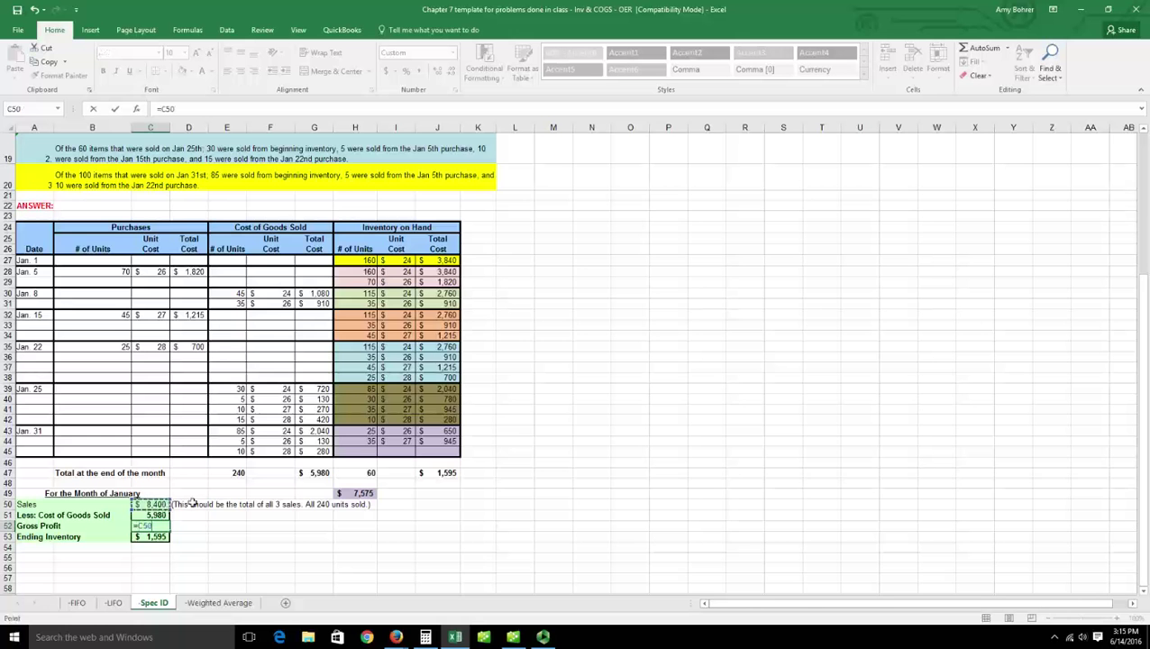
{"action": "type", "text": "-"}
{"action": "left_click", "coordinate": [167, 517]}
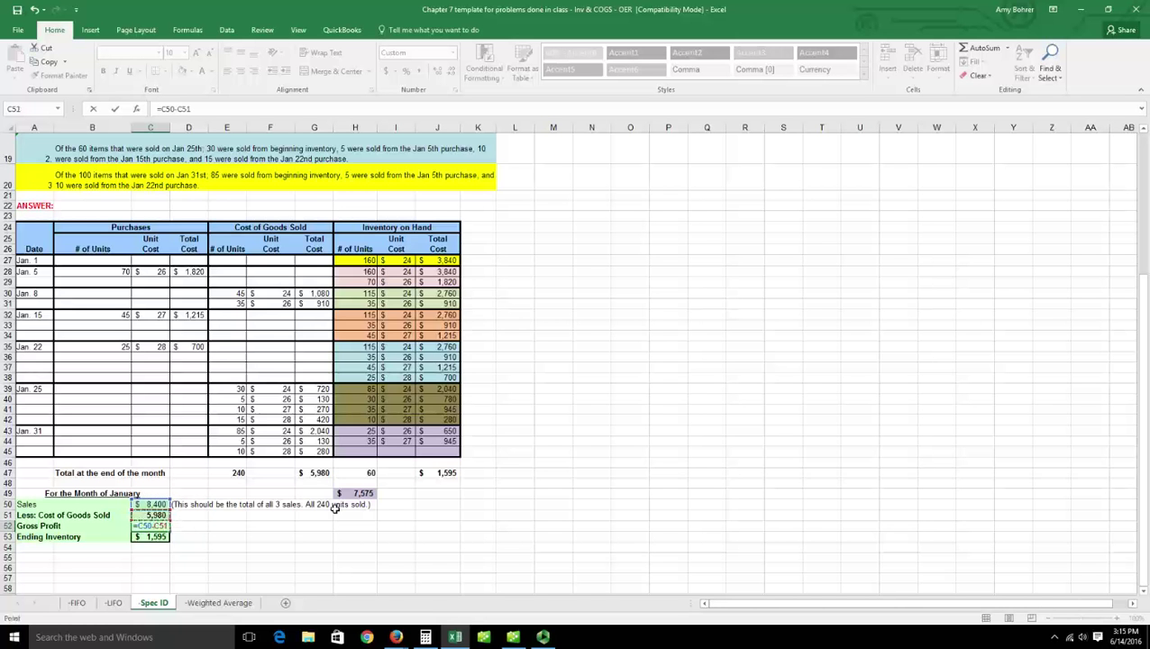
{"action": "key", "text": "Return"}
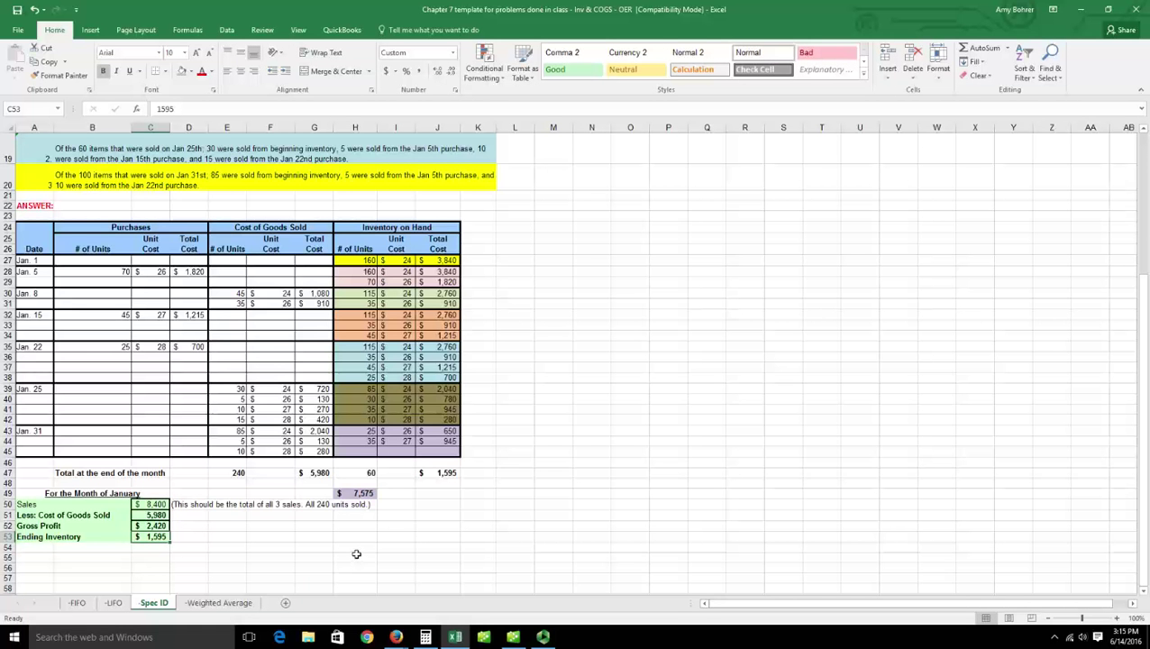
{"action": "scroll", "coordinate": [356, 555], "scroll_direction": "up", "scroll_amount": 5}
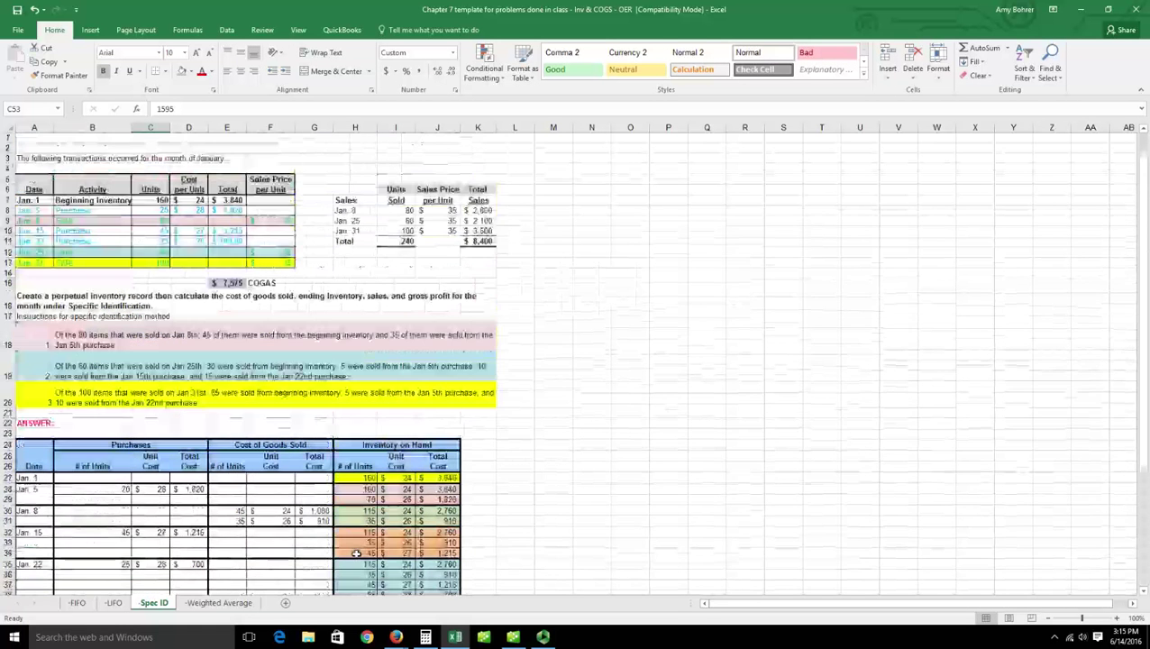
{"action": "scroll", "coordinate": [544, 476], "scroll_direction": "down", "scroll_amount": 5}
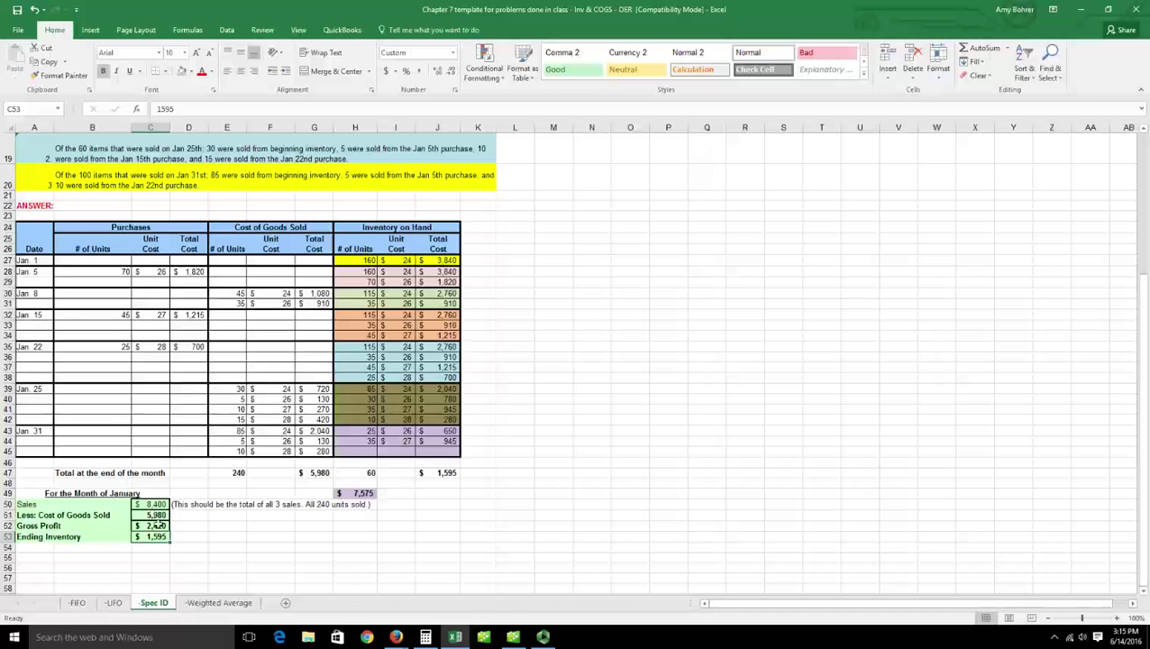
Switch to the MyOpenMath assessment window in Firefox, examine the Van Dyke Company specific identification problem, and minimize the workbook.
{"action": "scroll", "coordinate": [361, 550], "scroll_direction": "up", "scroll_amount": 1}
{"action": "mouse_move", "coordinate": [408, 641]}
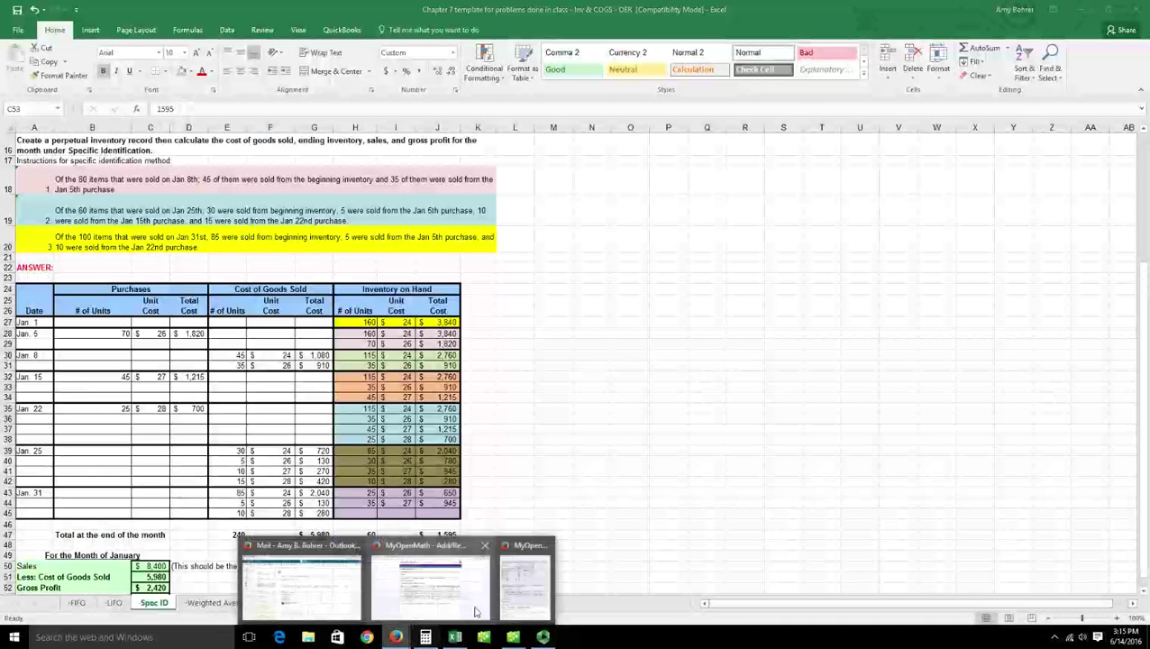
{"action": "left_click", "coordinate": [426, 577]}
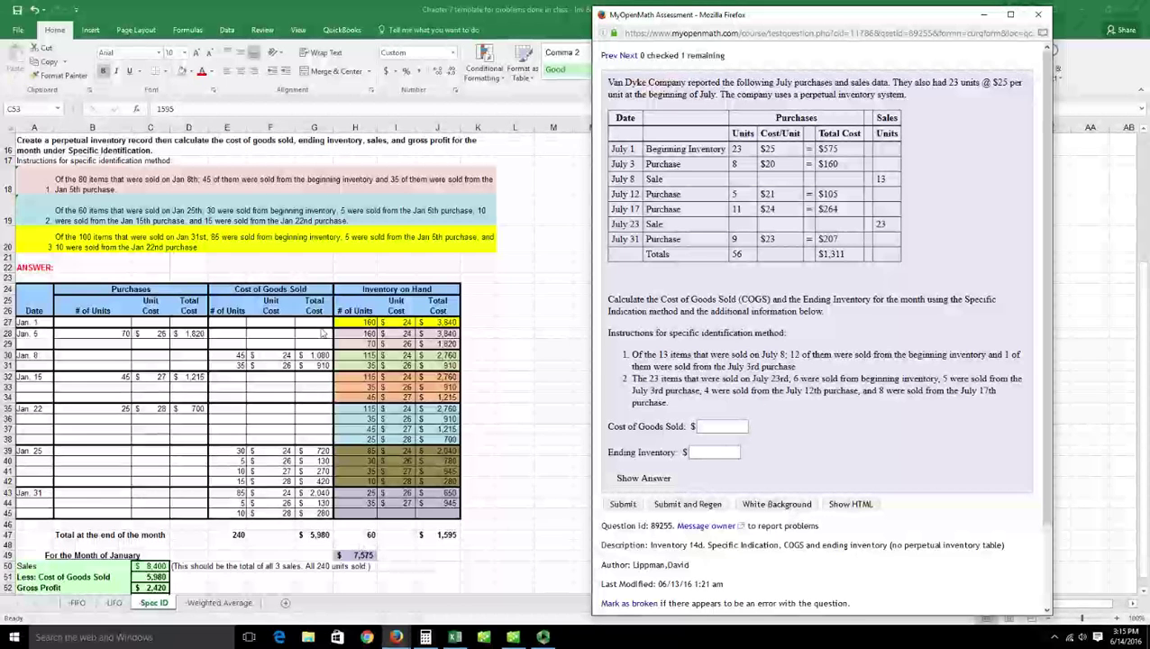
{"action": "scroll", "coordinate": [360, 552], "scroll_direction": "up", "scroll_amount": 2}
{"action": "scroll", "coordinate": [356, 570], "scroll_direction": "down", "scroll_amount": 2}
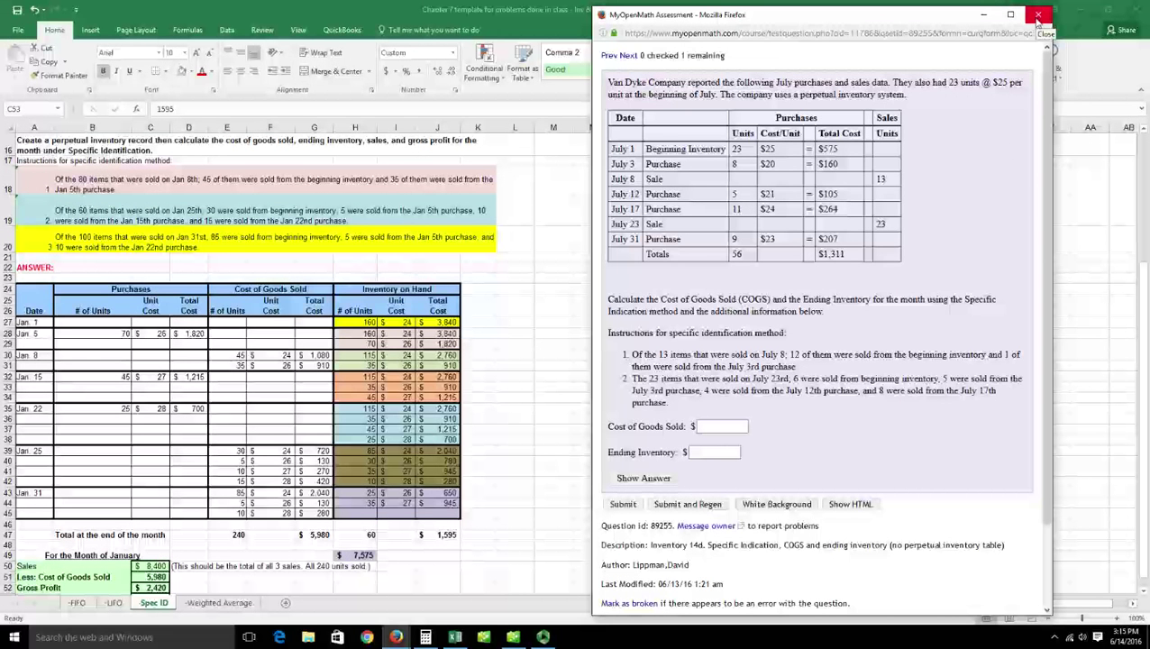
{"action": "left_click", "coordinate": [1085, 13]}
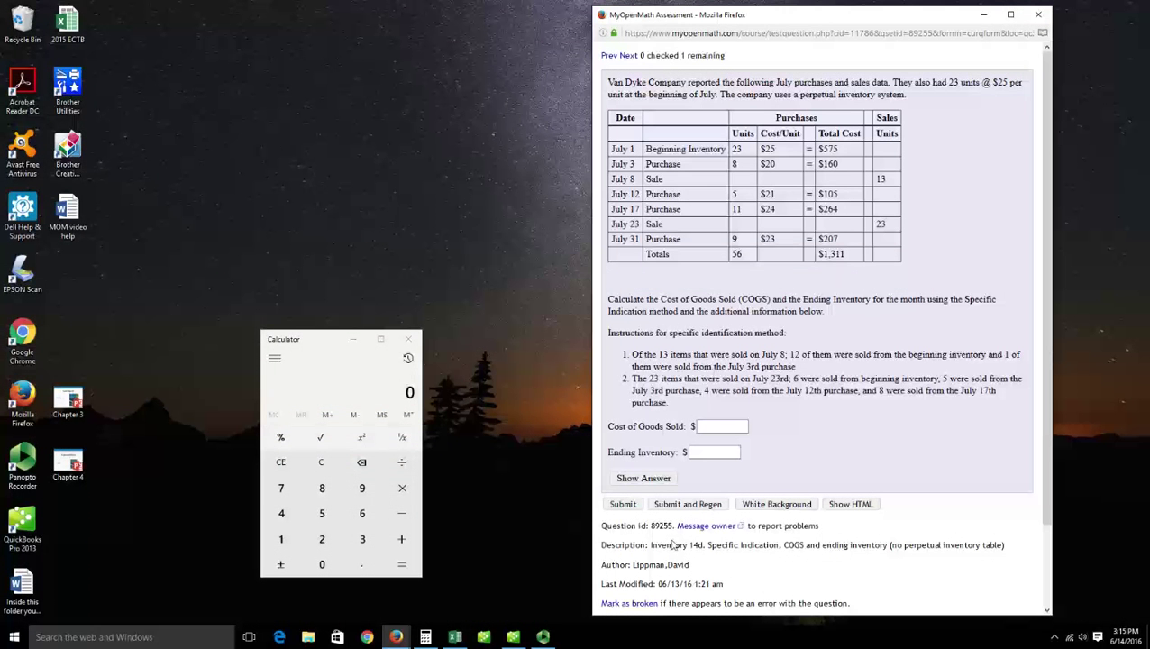
{"action": "left_click", "coordinate": [542, 636]}
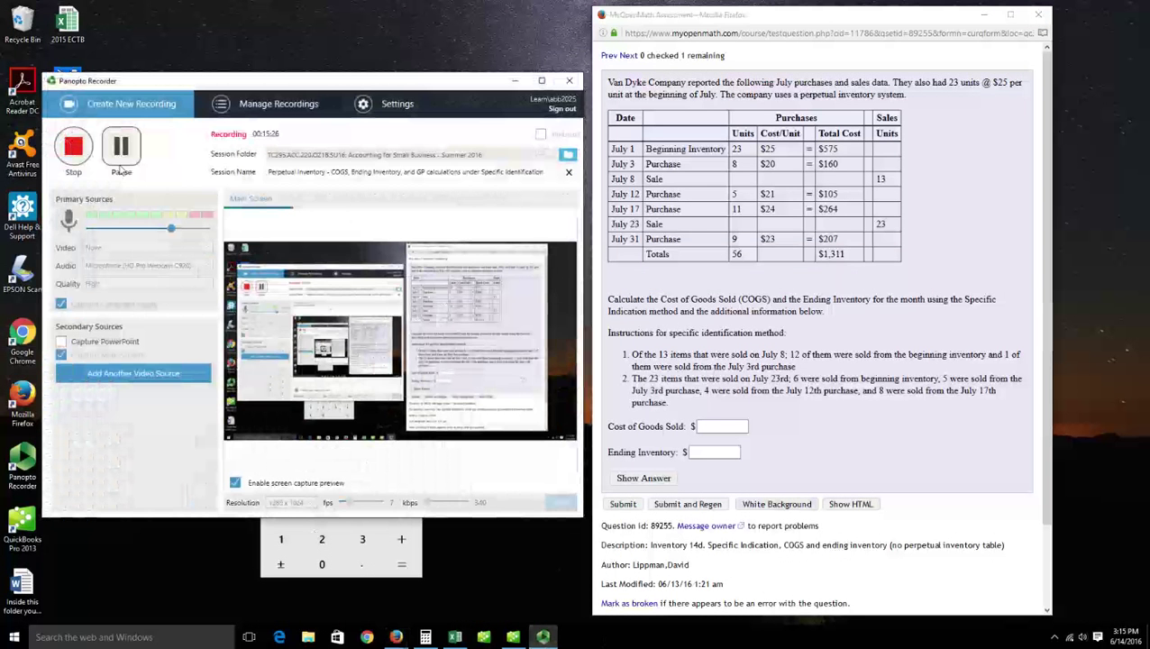